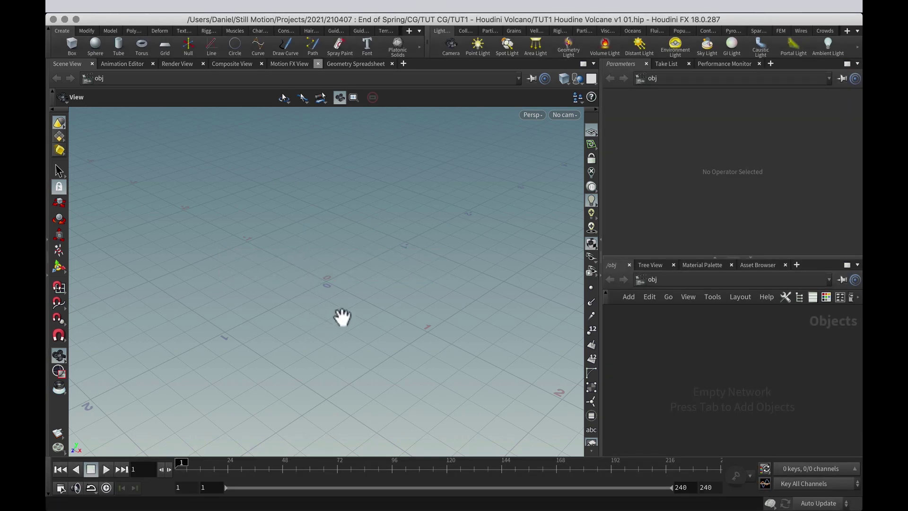
pyautogui.moveTo(322, 288)
pyautogui.keyDown('alt'); pyautogui.mouseDown()
pyautogui.moveTo(287, 263)
pyautogui.moveTo(326, 287)
pyautogui.moveTo(287, 288)
pyautogui.moveTo(320, 283)
pyautogui.mouseUp(); pyautogui.keyUp('alt')
pyautogui.keyDown('alt'); pyautogui.moveTo(318, 298); pyautogui.dragTo(308, 281, button='right'); pyautogui.keyUp('alt')
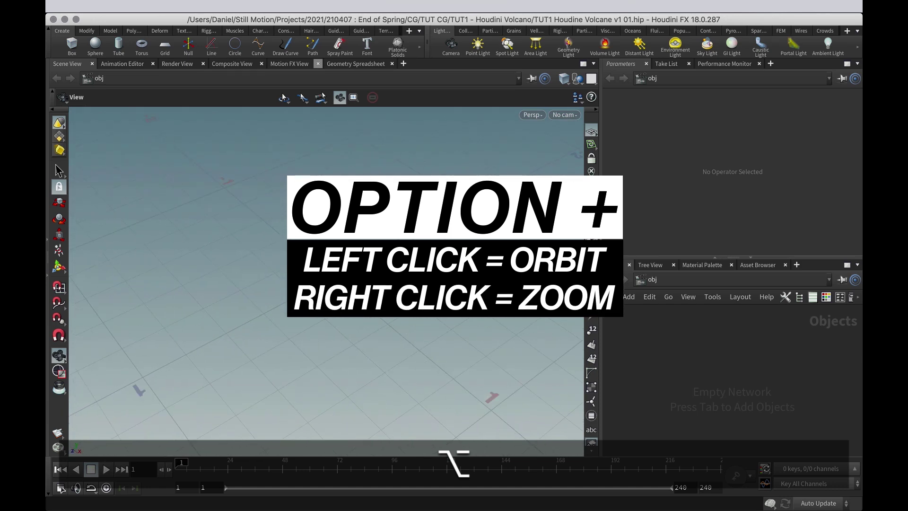
pyautogui.keyDown('alt'); pyautogui.moveTo(340, 276); pyautogui.dragTo(345, 299, button='middle'); pyautogui.keyUp('alt')
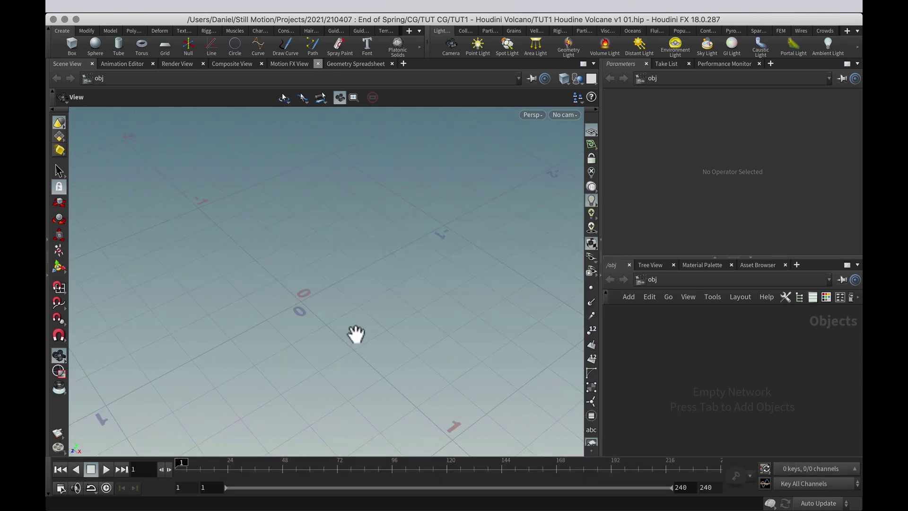
pyautogui.press('a')
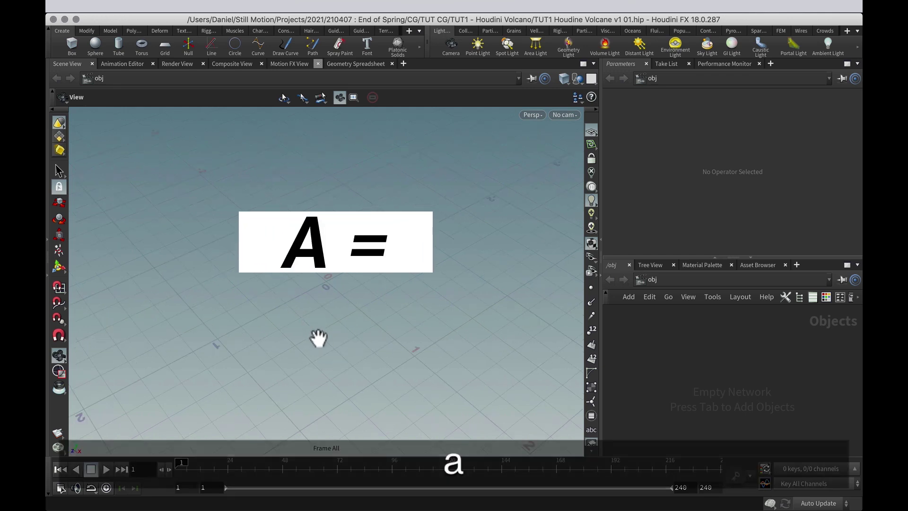
pyautogui.press('f')
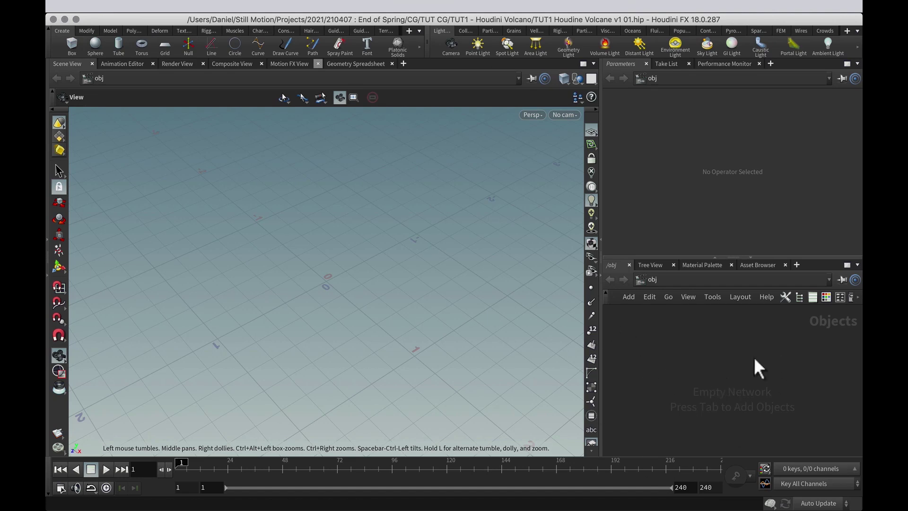
pyautogui.moveTo(716, 415)
pyautogui.keyDown('alt'); pyautogui.mouseDown()
pyautogui.moveTo(733, 398)
pyautogui.moveTo(717, 409)
pyautogui.mouseUp(); pyautogui.keyUp('alt')
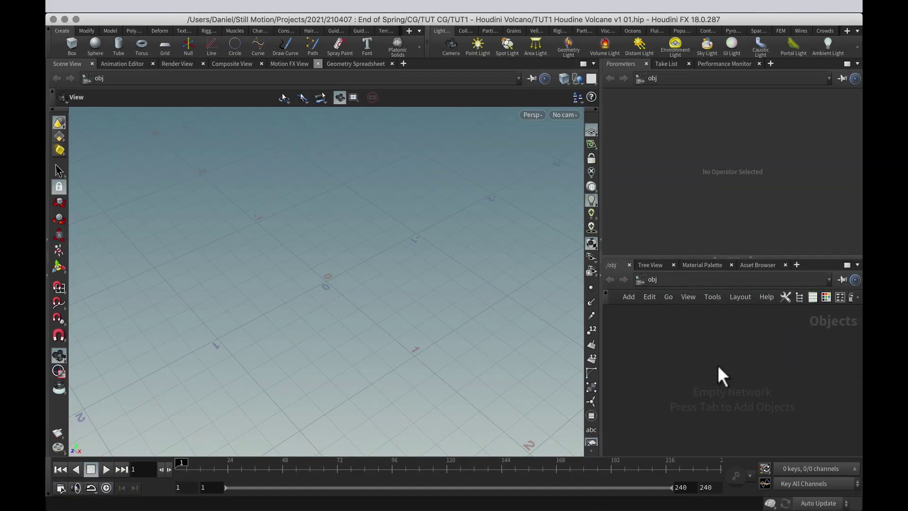
# - Add a HeightField terrain object to the empty object network
pyautogui.press('Tab')
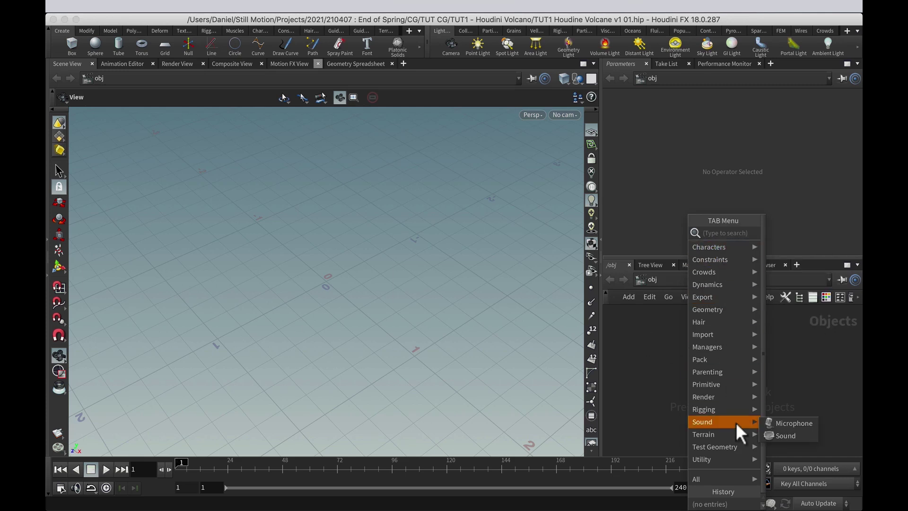
pyautogui.moveTo(726, 431)
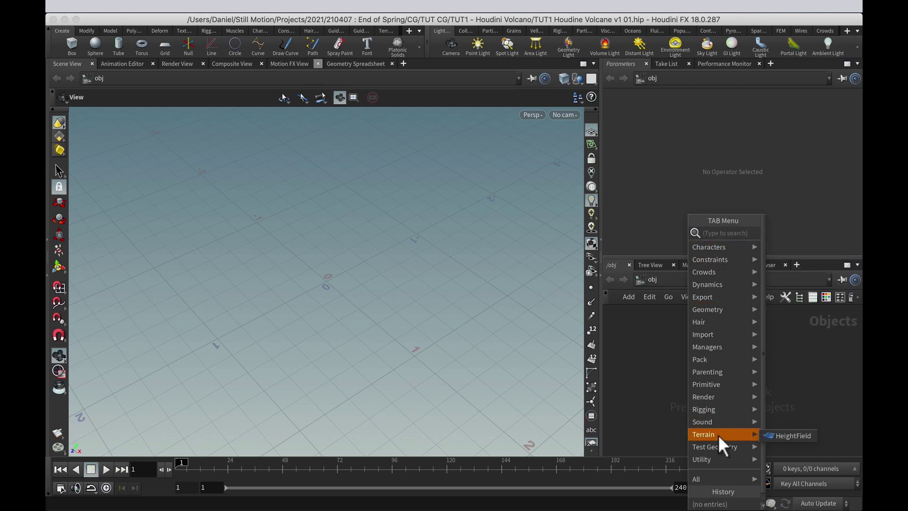
pyautogui.click(790, 435)
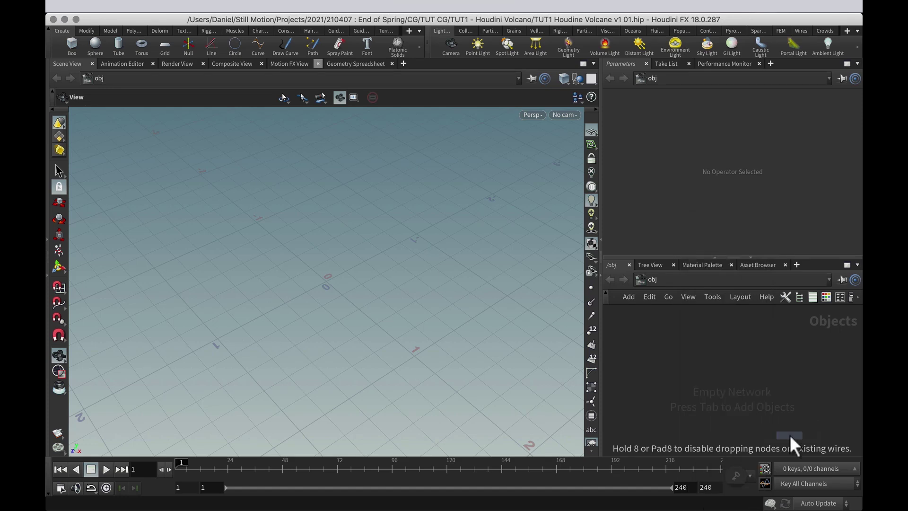
pyautogui.click(725, 377)
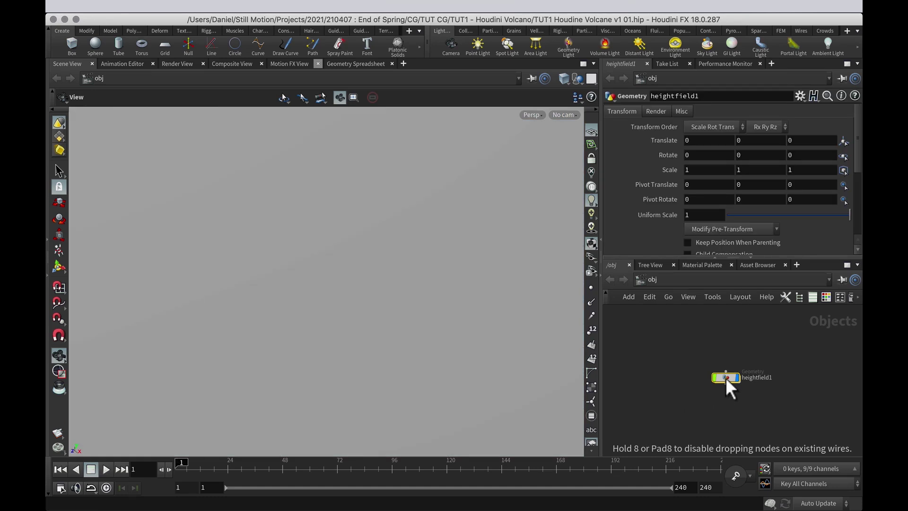
pyautogui.press('Tab')
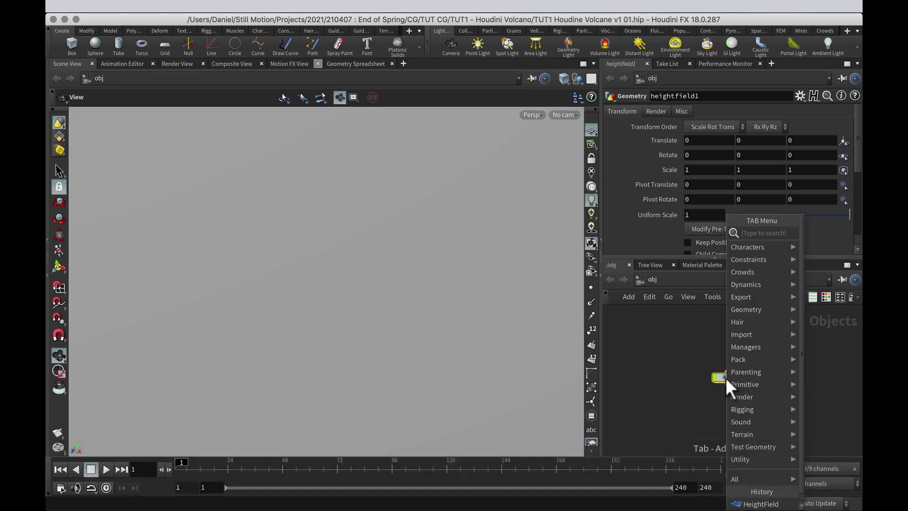
pyautogui.write('height')
pyautogui.press('Return')
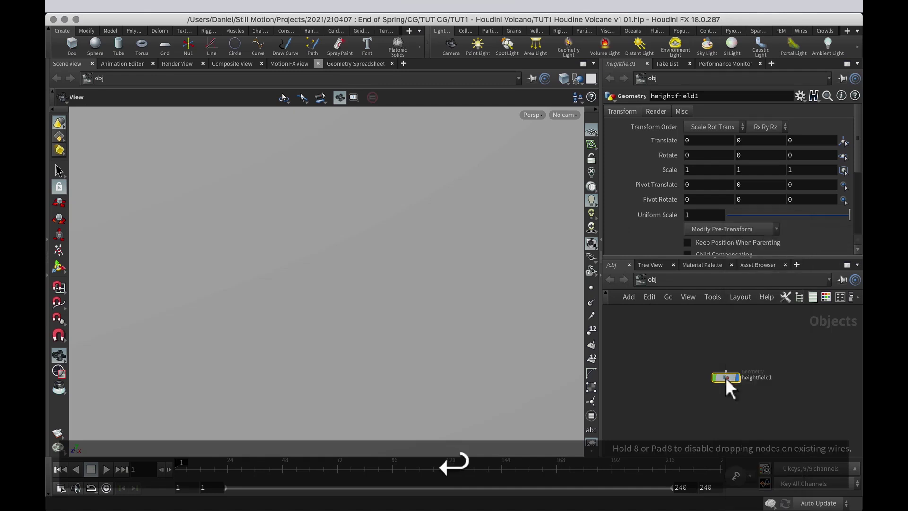
pyautogui.click(697, 338)
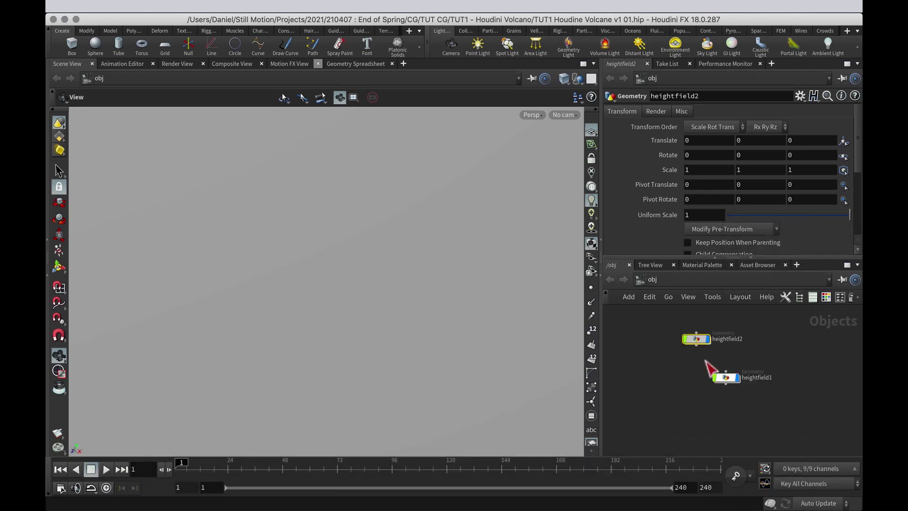
pyautogui.press('BackSpace')
# - Shift the HeightField object slightly in the network, rename it "Volcane" and select it
pyautogui.moveTo(731, 378); pyautogui.dragTo(730, 371)
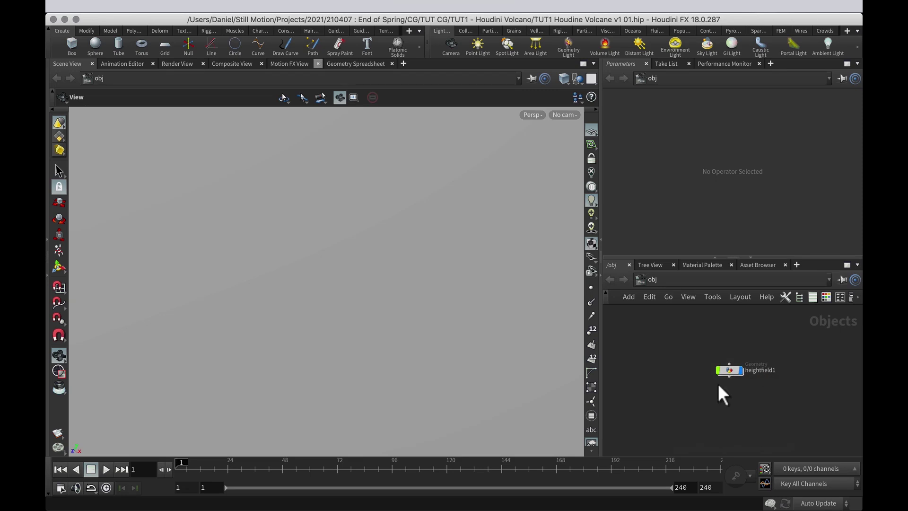
pyautogui.doubleClick(757, 371)
pyautogui.write('Volcane')
pyautogui.press('Return')
pyautogui.click(728, 371)
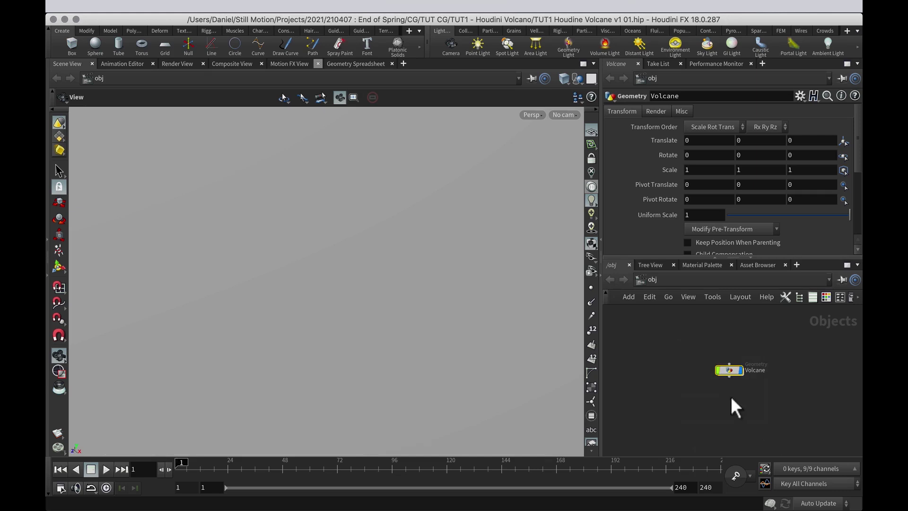
# - Go inside the Volcane object and frame its whole height field in the viewport
pyautogui.doubleClick(731, 370)
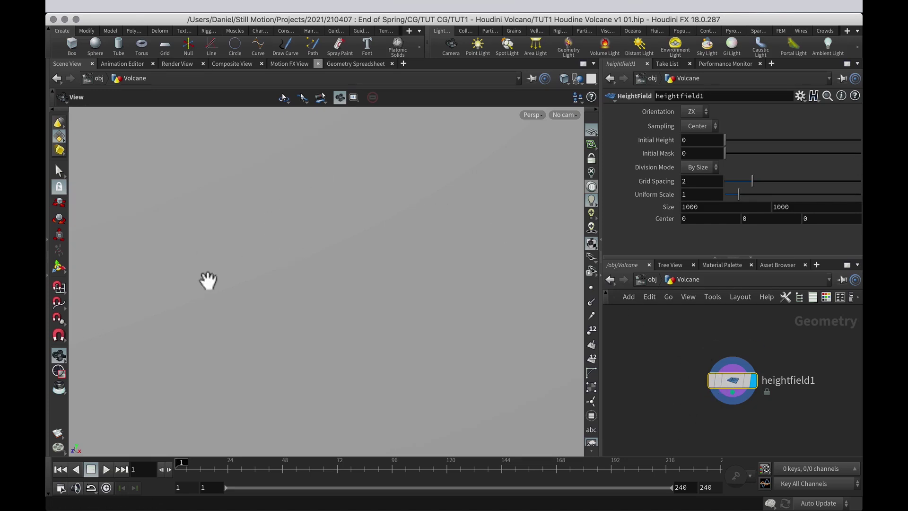
pyautogui.press('f')
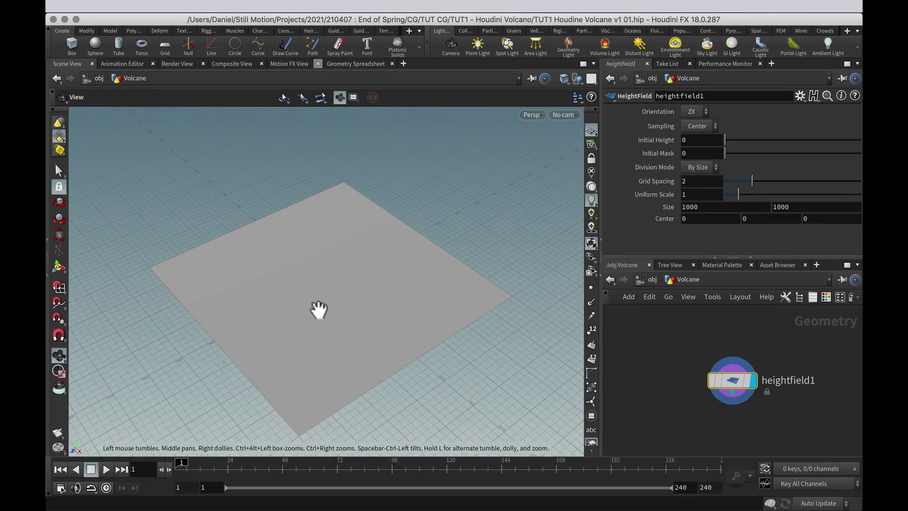
pyautogui.moveTo(361, 357)
pyautogui.keyDown('alt'); pyautogui.mouseDown()
pyautogui.moveTo(307, 301)
pyautogui.moveTo(365, 361)
pyautogui.moveTo(355, 345)
pyautogui.mouseUp(); pyautogui.keyUp('alt')
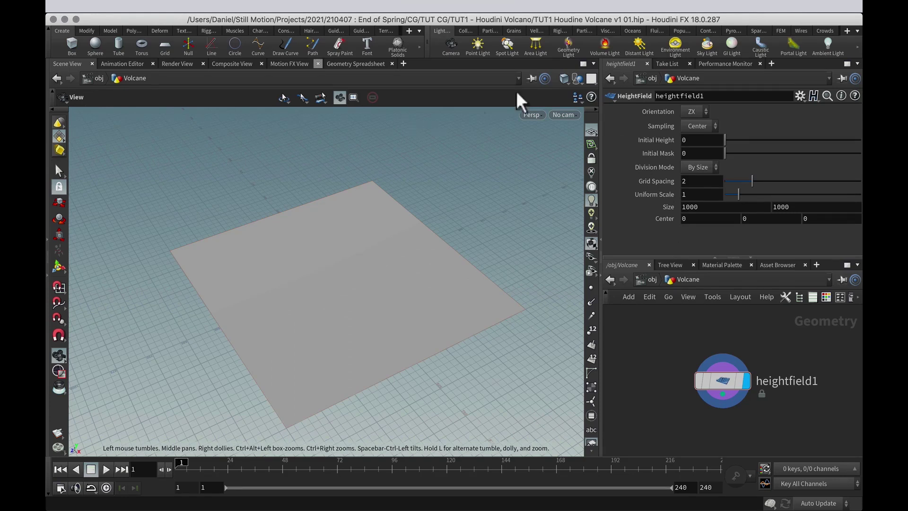
pyautogui.keyDown('alt'); pyautogui.moveTo(429, 264); pyautogui.dragTo(422, 342); pyautogui.keyUp('alt')
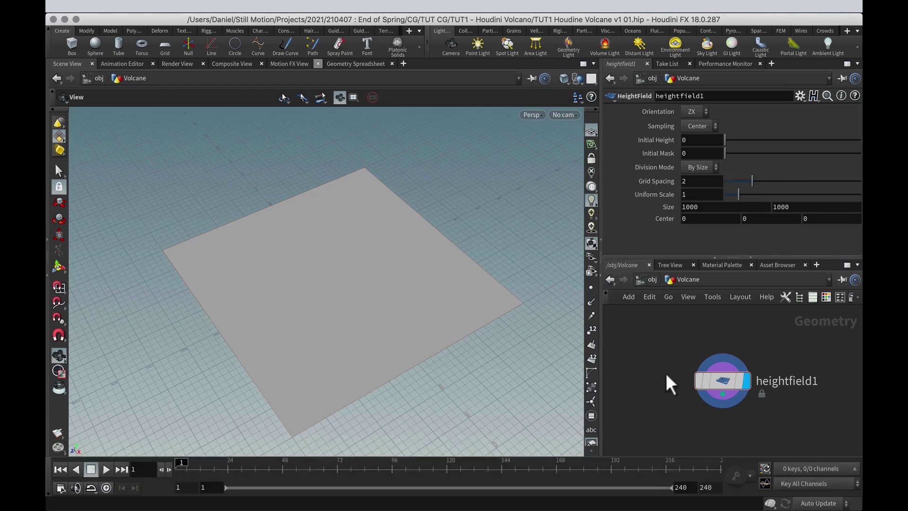
pyautogui.moveTo(645, 333); pyautogui.dragTo(793, 424)
pyautogui.moveTo(680, 359)
pyautogui.mouseDown(button='right')
pyautogui.moveTo(673, 372)
pyautogui.moveTo(691, 351)
pyautogui.moveTo(690, 370)
pyautogui.moveTo(695, 354)
pyautogui.mouseUp(button='right')
pyautogui.moveTo(695, 343); pyautogui.dragTo(672, 329, button='middle')
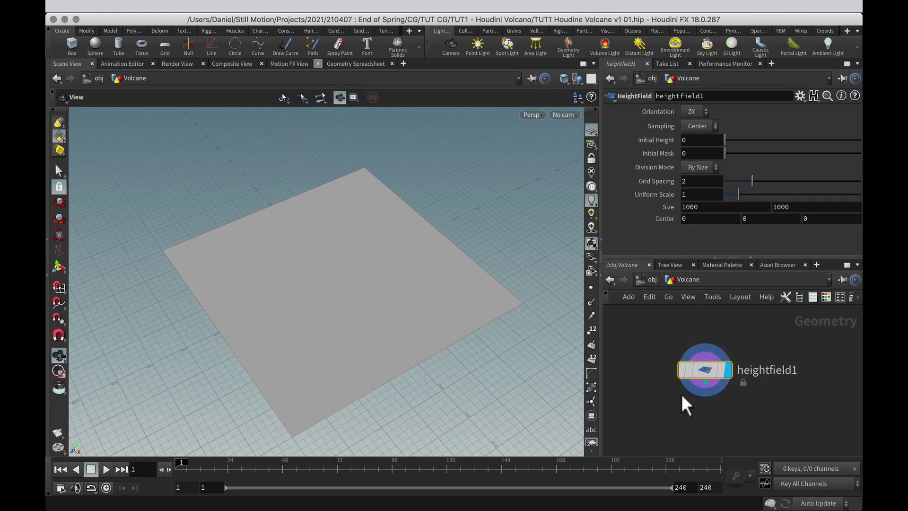
pyautogui.press('f')
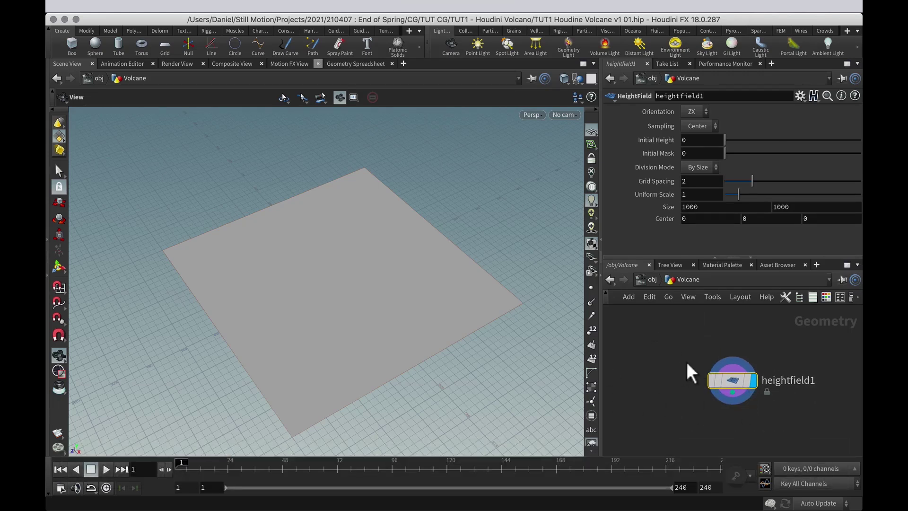
pyautogui.press('f')
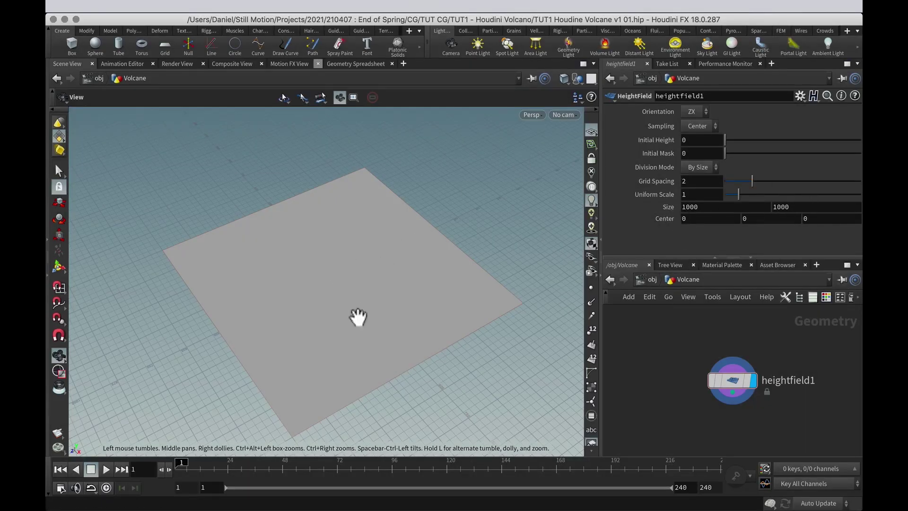
pyautogui.keyDown('alt'); pyautogui.moveTo(342, 271); pyautogui.dragTo(332, 331); pyautogui.keyUp('alt')
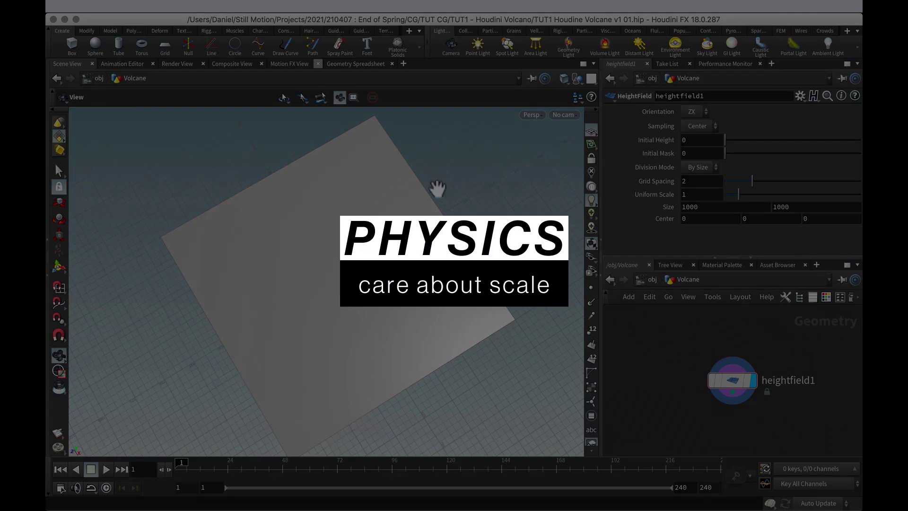
pyautogui.keyDown('alt'); pyautogui.moveTo(339, 310); pyautogui.dragTo(333, 273); pyautogui.keyUp('alt')
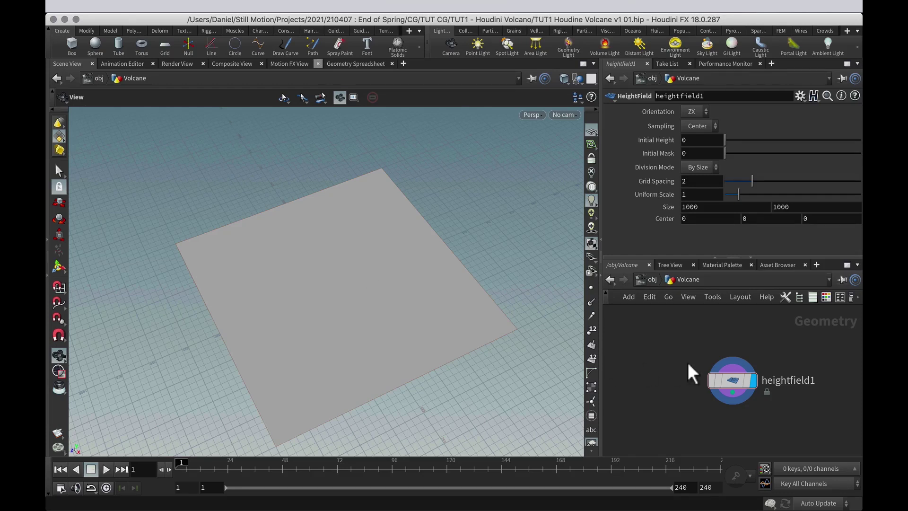
# - Set the height field's size to 20000 by 20000 and frame the enlarged terrain in the viewport
pyautogui.click(684, 207)
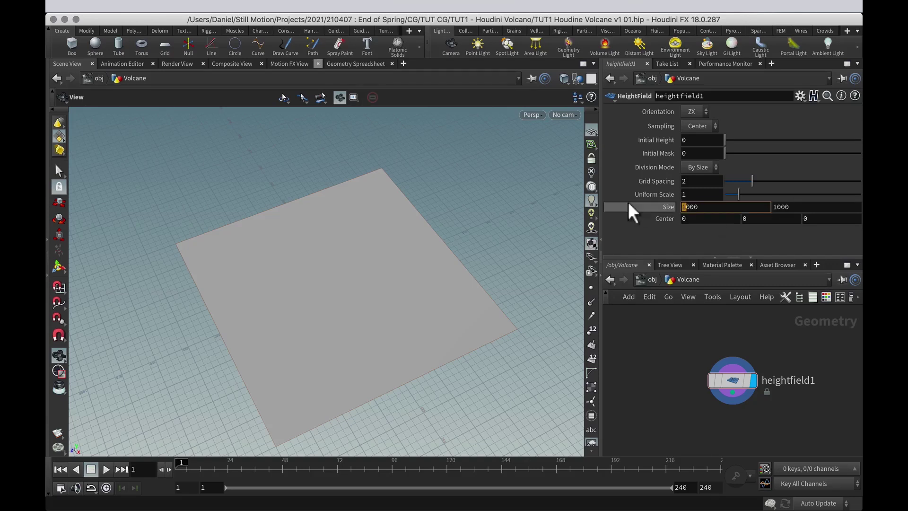
pyautogui.write('0')
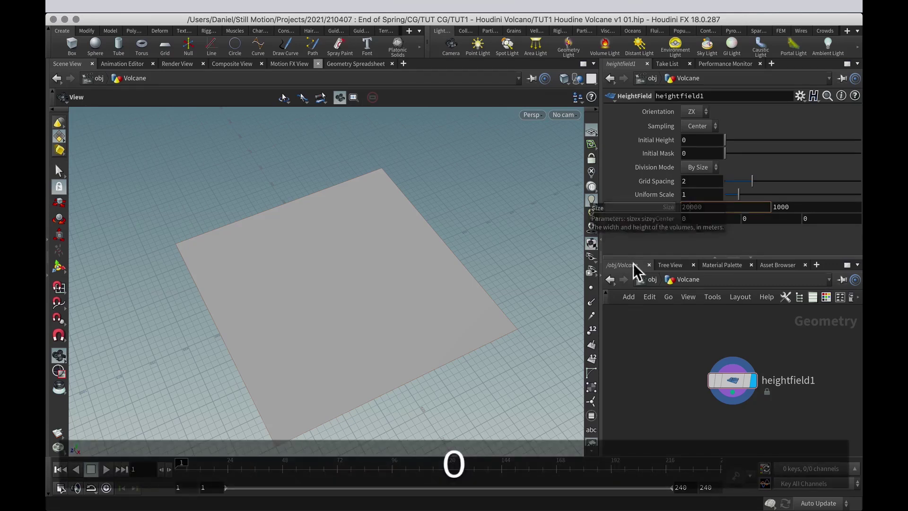
pyautogui.press('Tab')
pyautogui.write('2000')
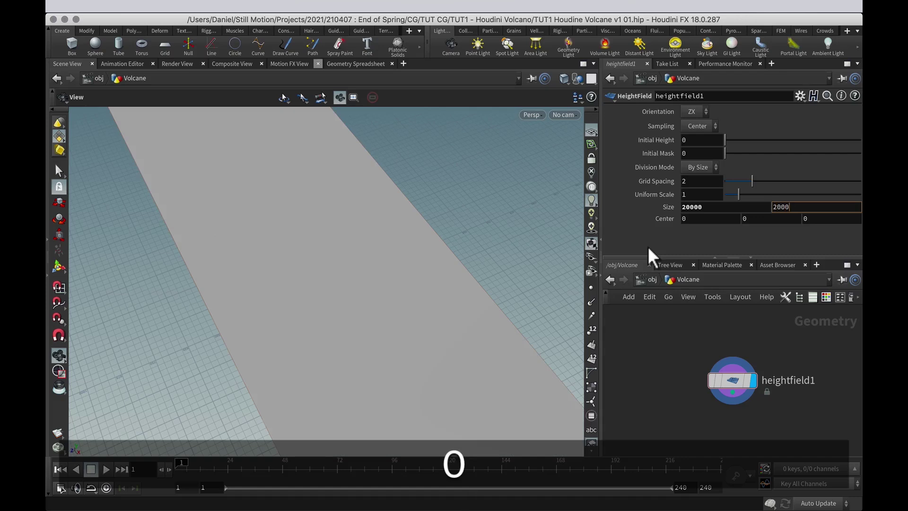
pyautogui.write('0')
pyautogui.press('Return')
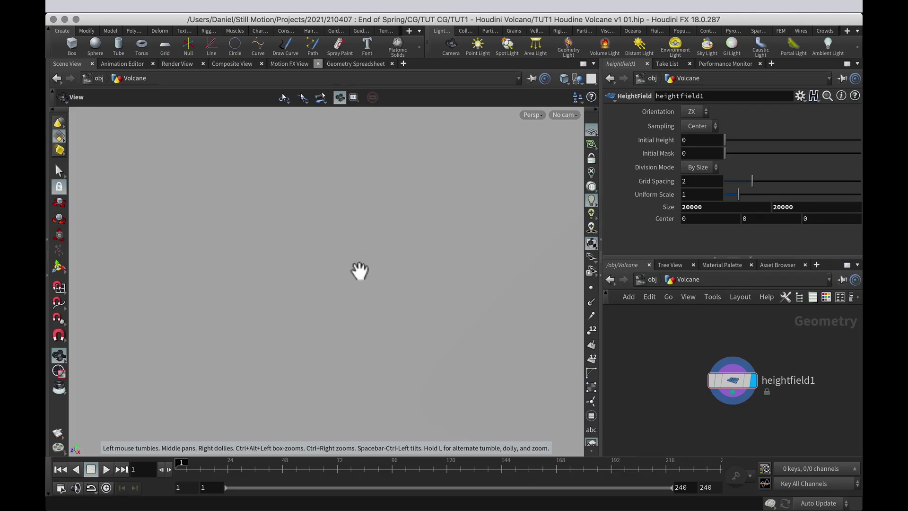
pyautogui.press('alt')
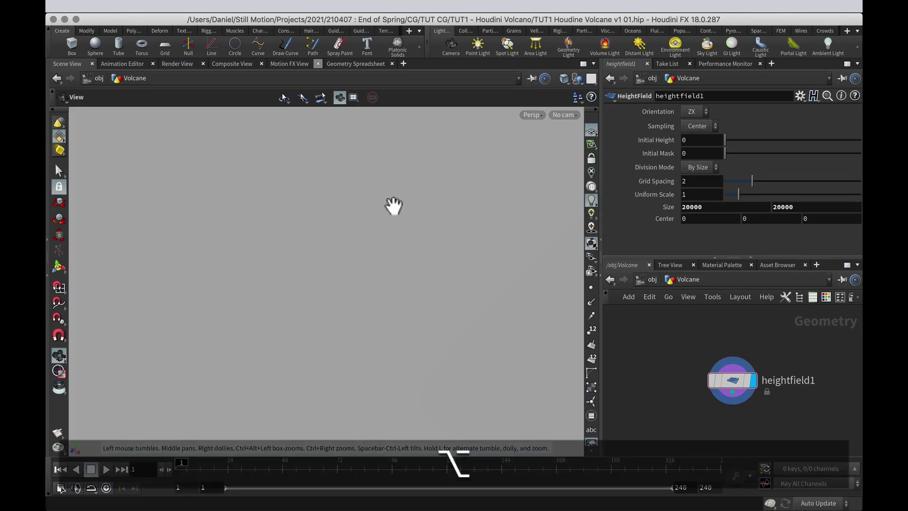
pyautogui.hotkey('alt', 'f')
pyautogui.press('f')
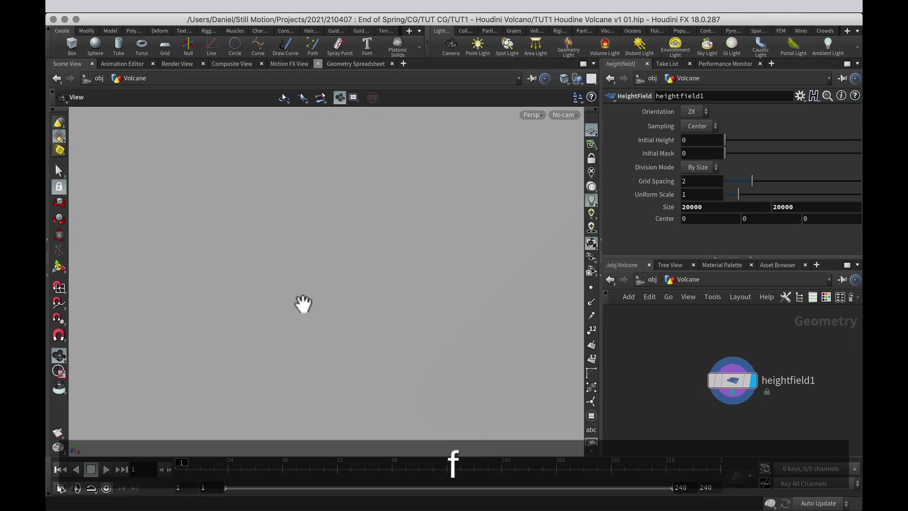
# - Switch the height field's division mode to By Axis
pyautogui.press('alt')
pyautogui.keyDown('alt'); pyautogui.moveTo(286, 312); pyautogui.dragTo(312, 364); pyautogui.keyUp('alt')
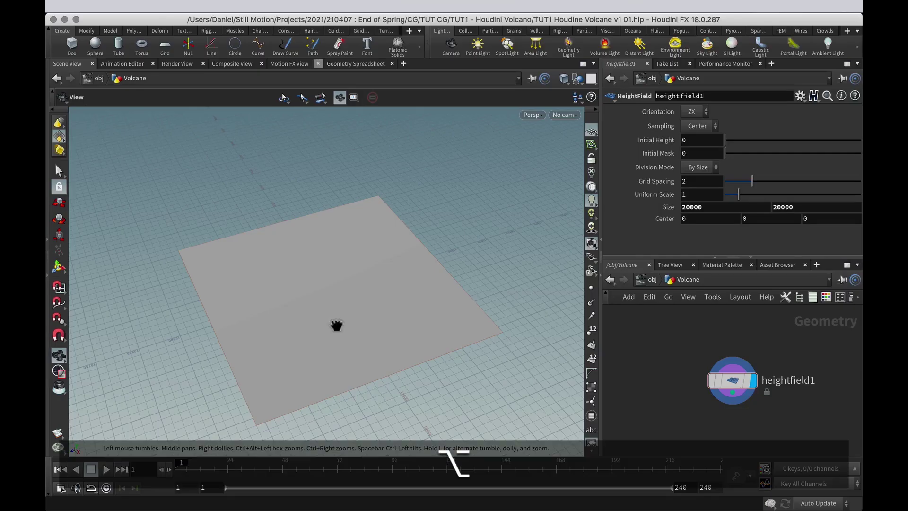
pyautogui.keyDown('alt'); pyautogui.moveTo(347, 314); pyautogui.dragTo(442, 279); pyautogui.keyUp('alt')
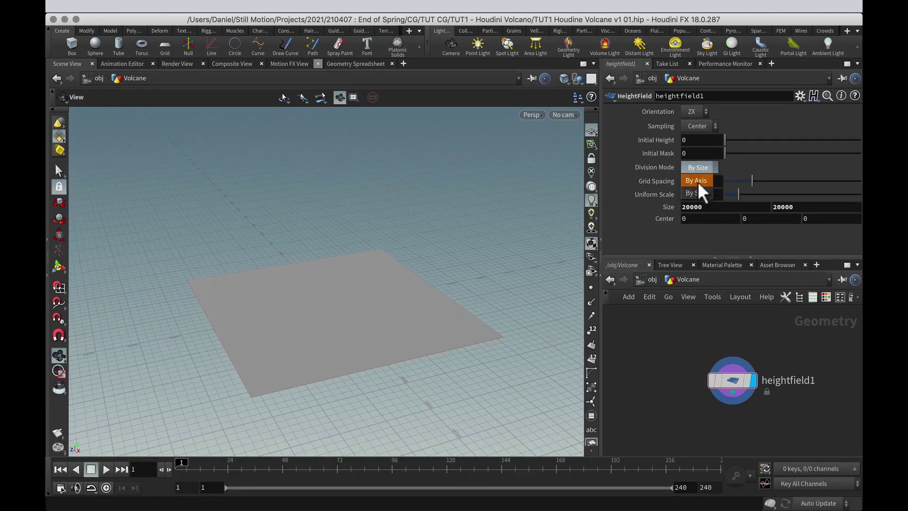
pyautogui.click(699, 180)
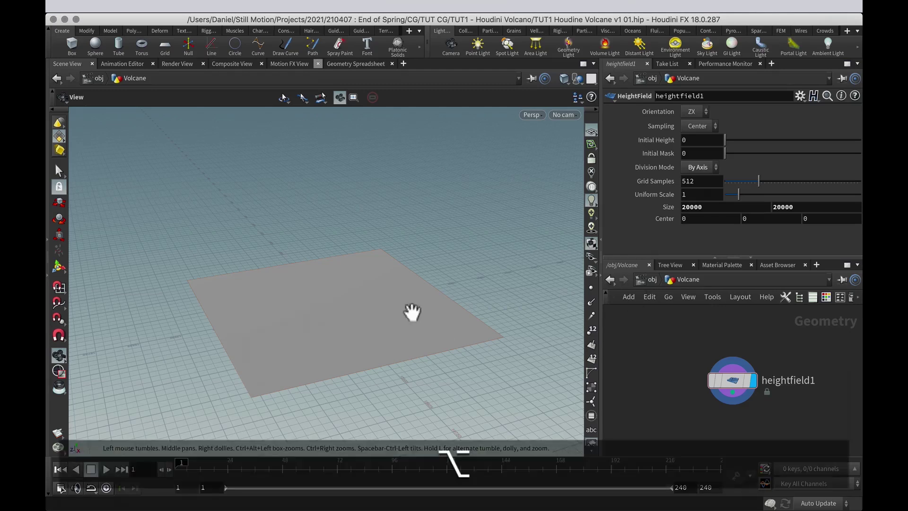
# - Add a HeightField Paint node below the base height field and wire the height field's output into it
pyautogui.keyDown('alt'); pyautogui.moveTo(412, 312); pyautogui.dragTo(396, 365); pyautogui.keyUp('alt')
pyautogui.keyDown('alt'); pyautogui.moveTo(340, 345); pyautogui.dragTo(412, 346, button='right'); pyautogui.keyUp('alt')
pyautogui.keyDown('alt'); pyautogui.moveTo(412, 346); pyautogui.dragTo(379, 339); pyautogui.keyUp('alt')
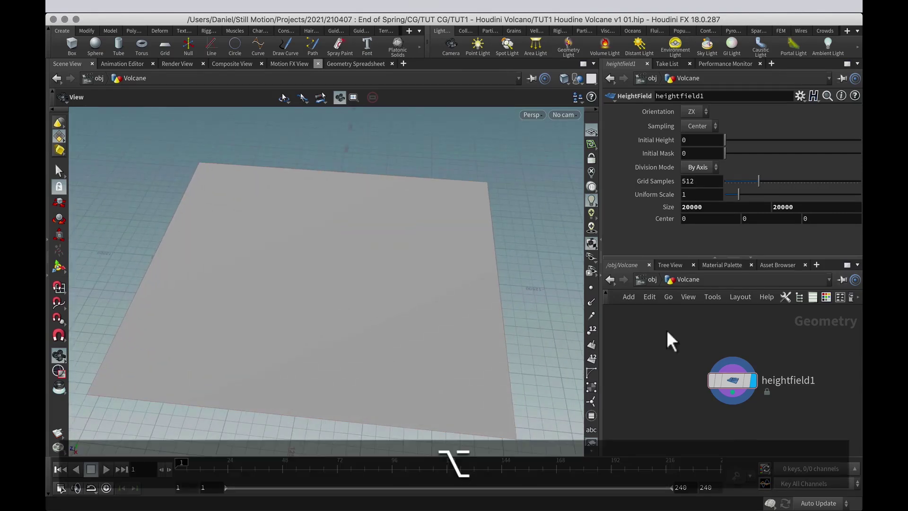
pyautogui.keyDown('alt'); pyautogui.moveTo(759, 415); pyautogui.dragTo(745, 373); pyautogui.keyUp('alt')
pyautogui.press('Tab')
pyautogui.moveTo(716, 404)
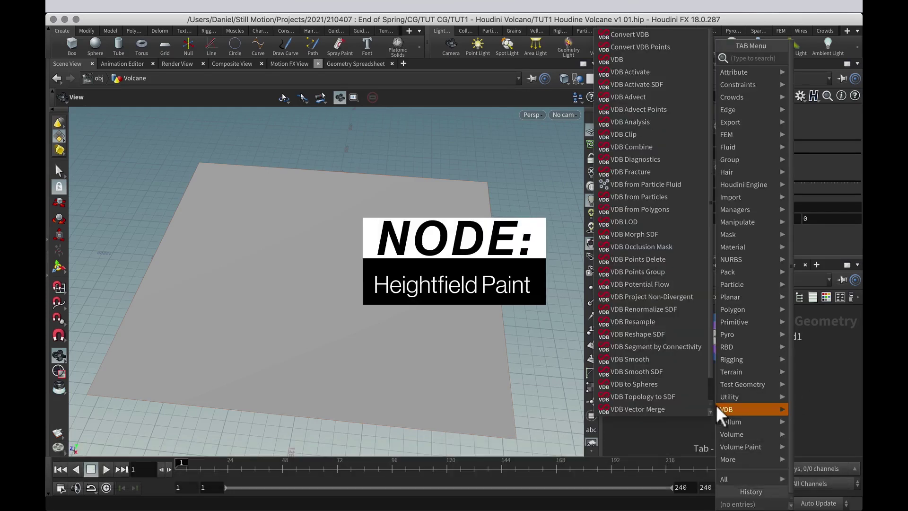
pyautogui.write('height paint')
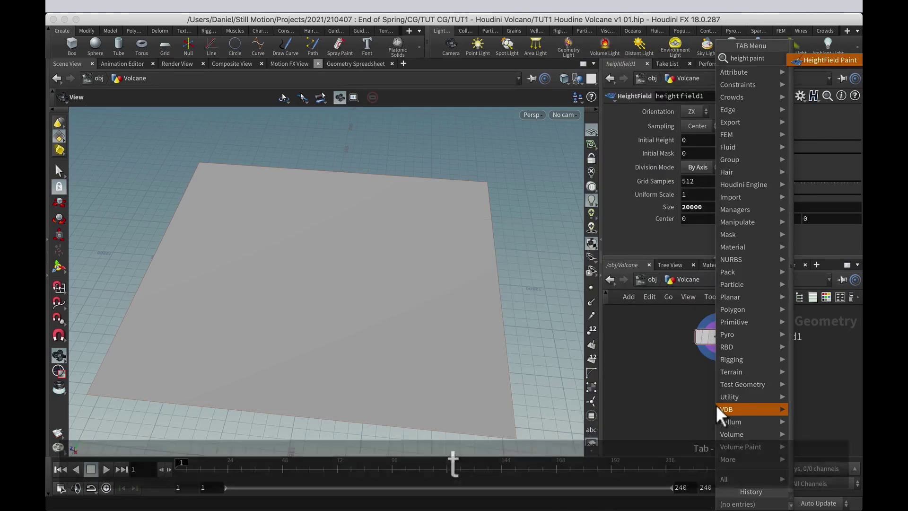
pyautogui.press('Return')
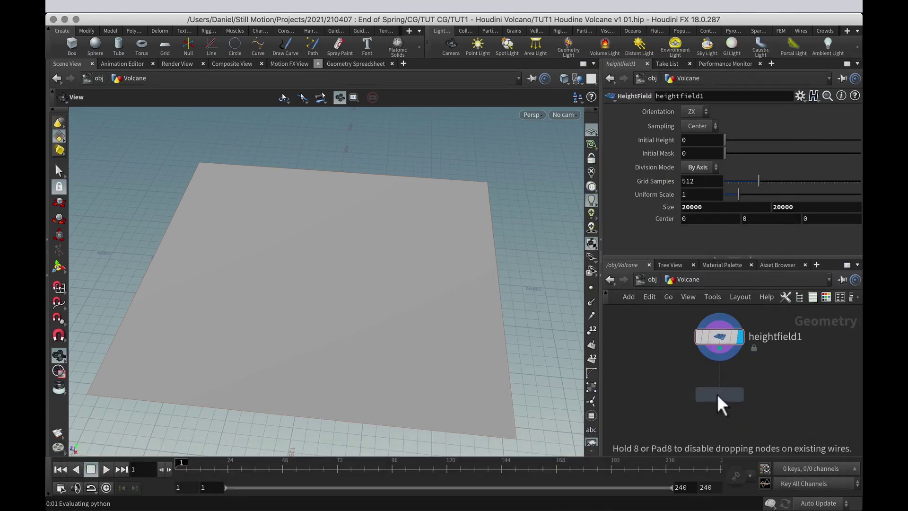
pyautogui.click(719, 389)
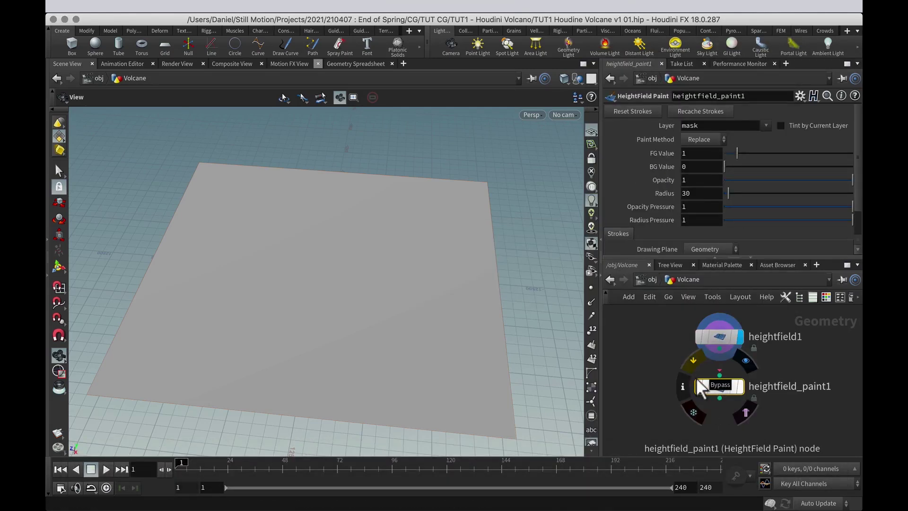
pyautogui.click(720, 354)
pyautogui.click(723, 386)
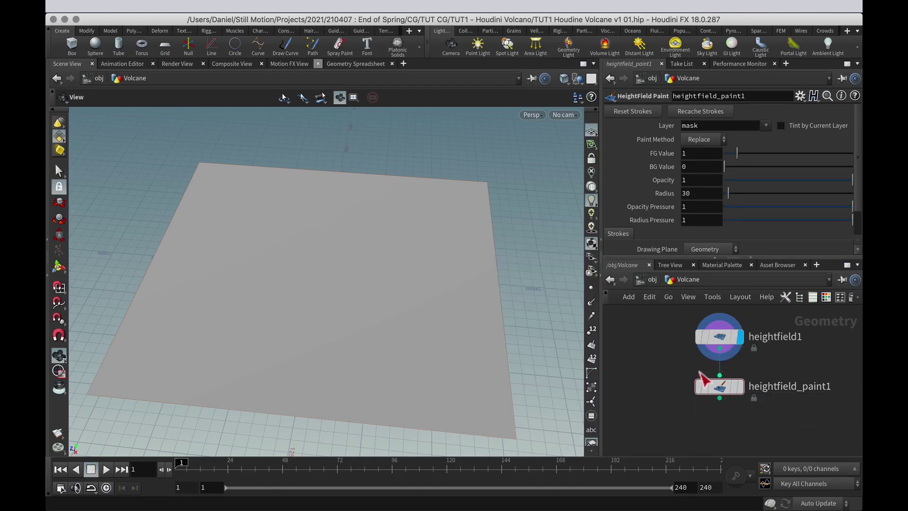
# - Turn the HeightField Paint node's bypass flag on and off again
pyautogui.moveTo(724, 344)
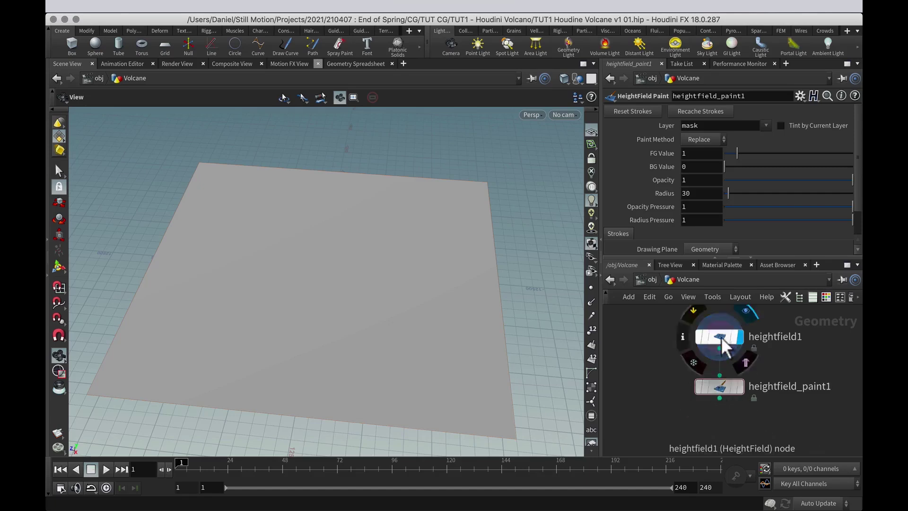
pyautogui.moveTo(720, 390)
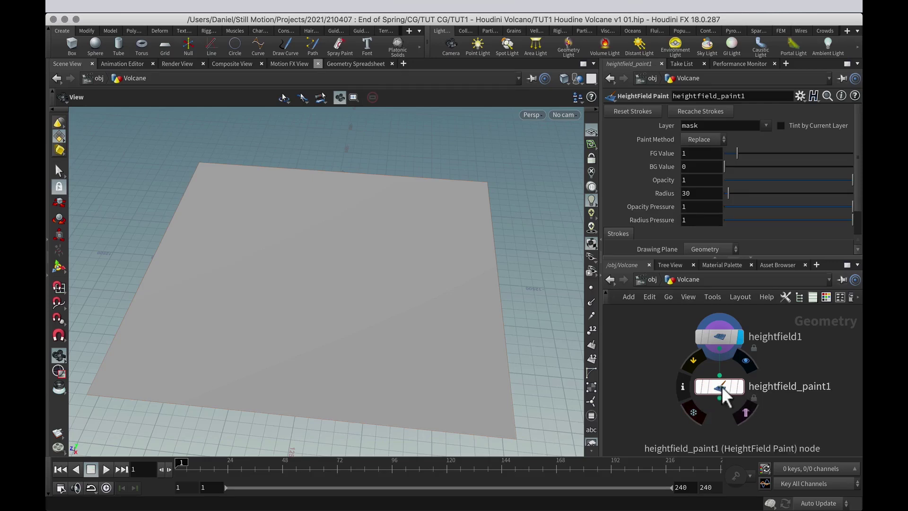
pyautogui.click(698, 384)
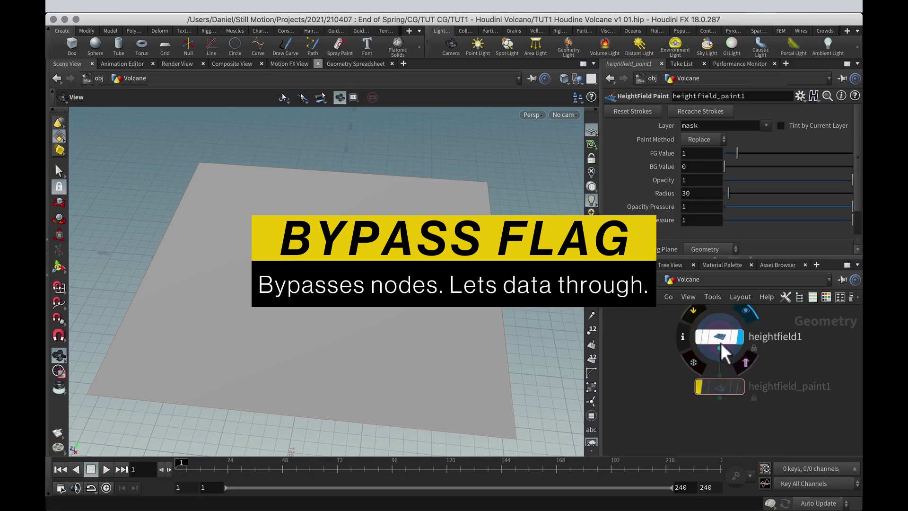
pyautogui.click(698, 384)
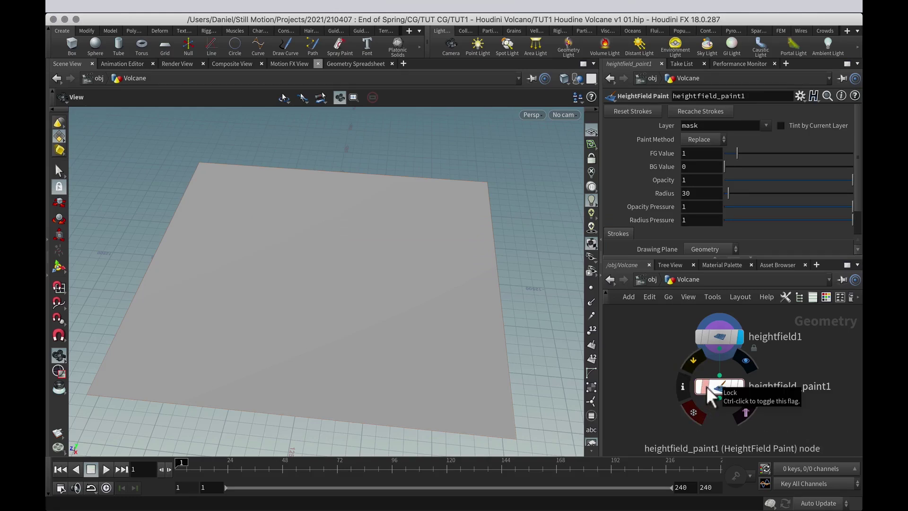
# - Lock the HeightField Paint node and unlock it again, accepting that locked changes are discarded
pyautogui.click(706, 386)
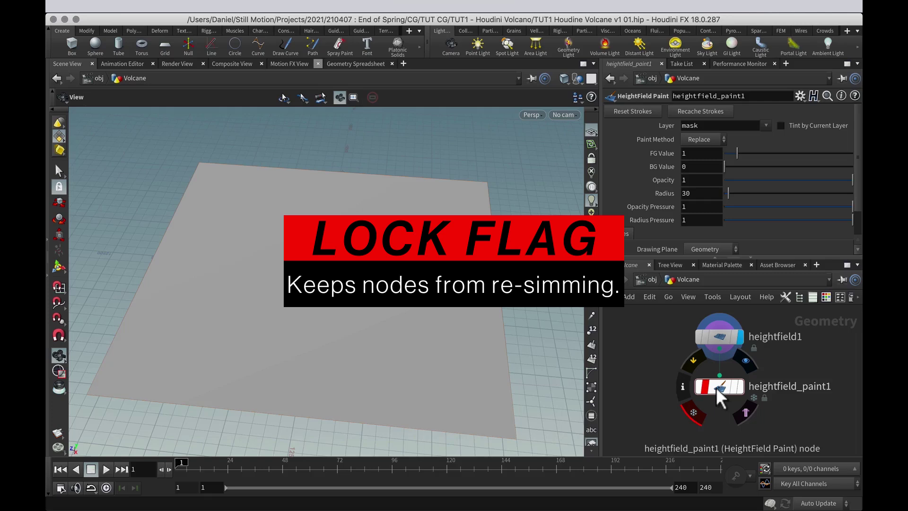
pyautogui.click(693, 412)
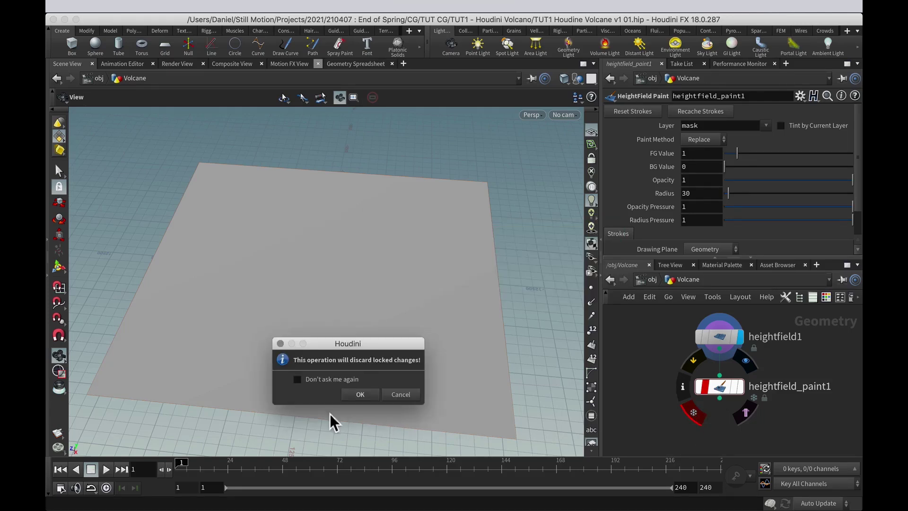
pyautogui.click(361, 394)
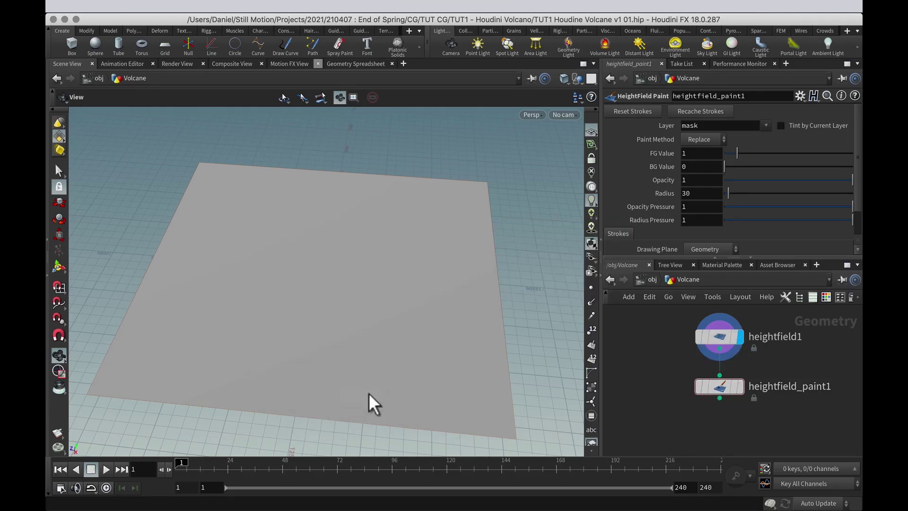
# - Set the display flag on the HeightField Paint node, and go up to the object level and back into Volcane
pyautogui.click(742, 388)
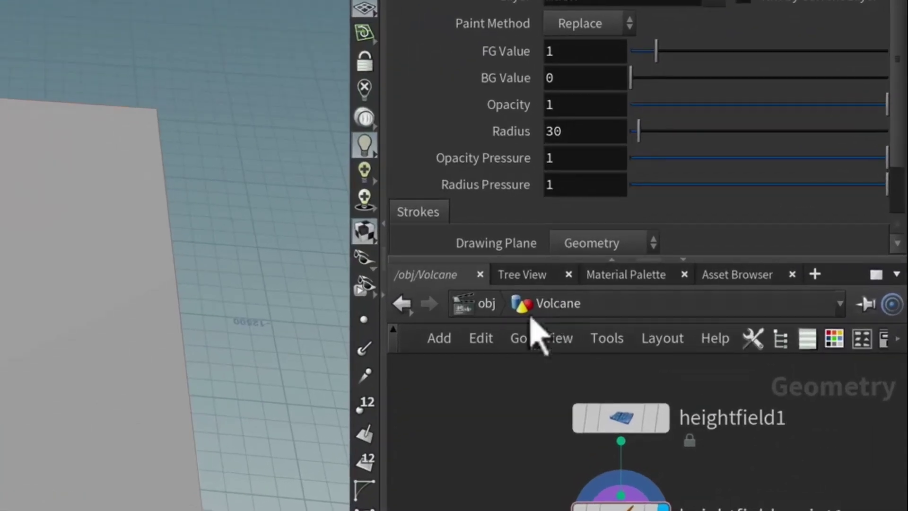
pyautogui.click(486, 304)
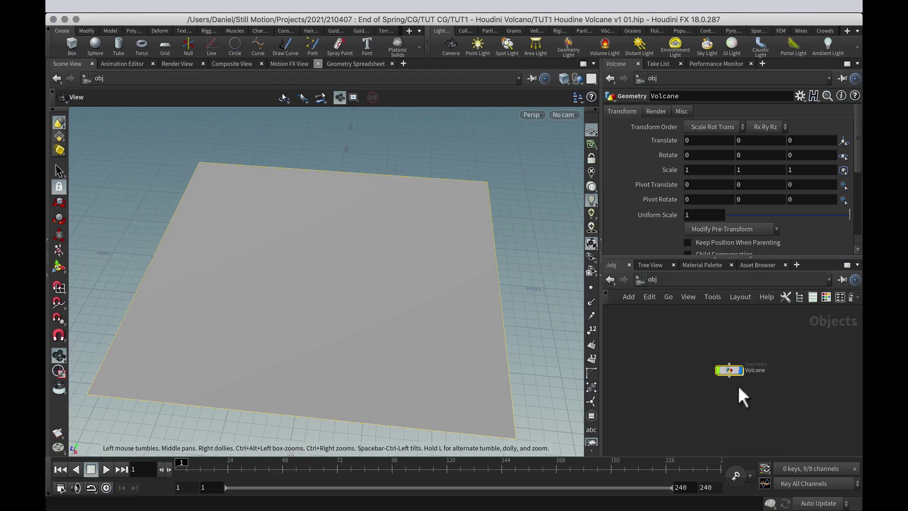
pyautogui.scroll(3, 738, 384)
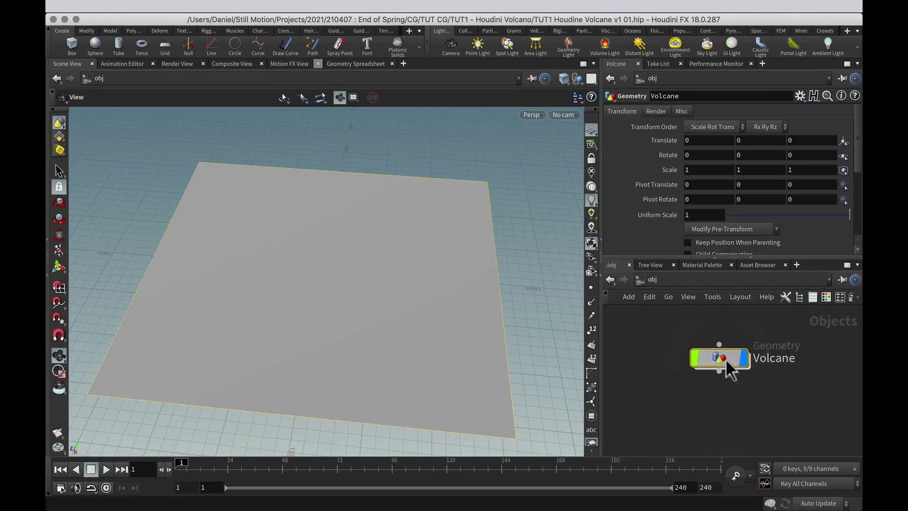
pyautogui.doubleClick(722, 364)
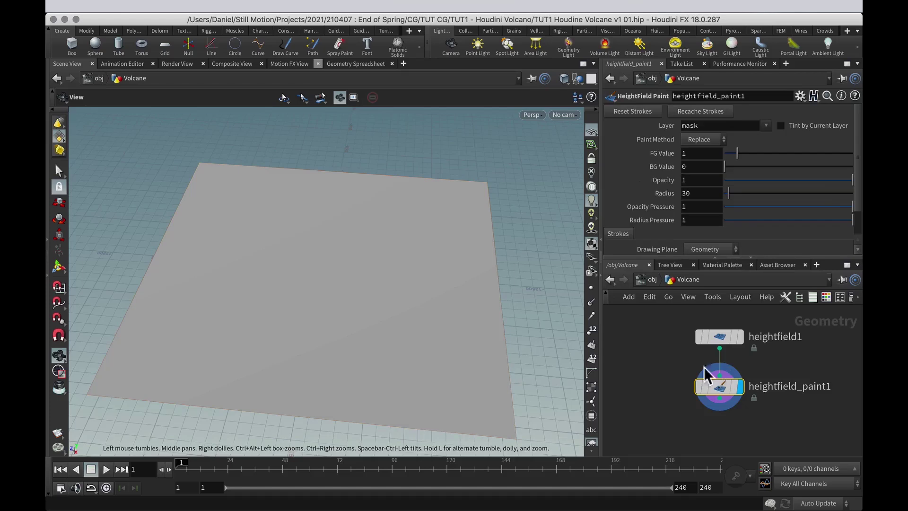
# - Try the template flag on the HeightField Paint node, turning it on and off again
pyautogui.moveTo(742, 339)
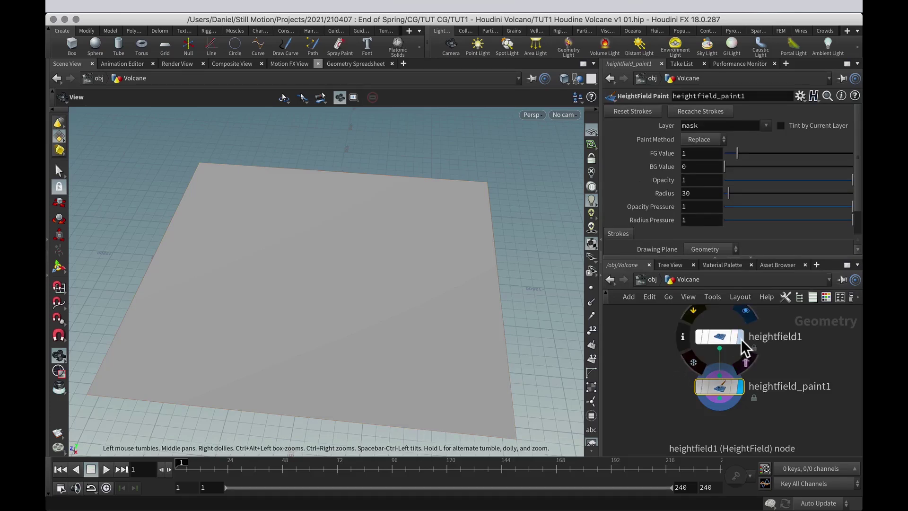
pyautogui.moveTo(742, 390)
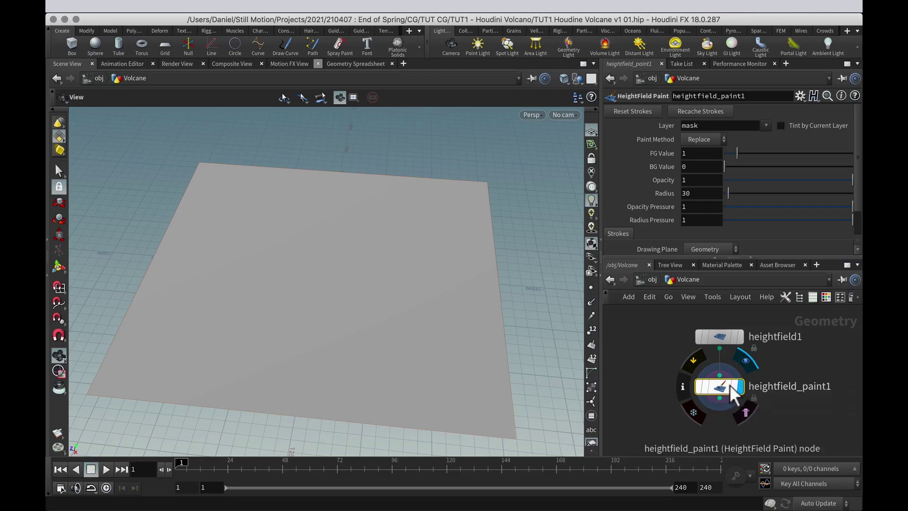
pyautogui.click(734, 385)
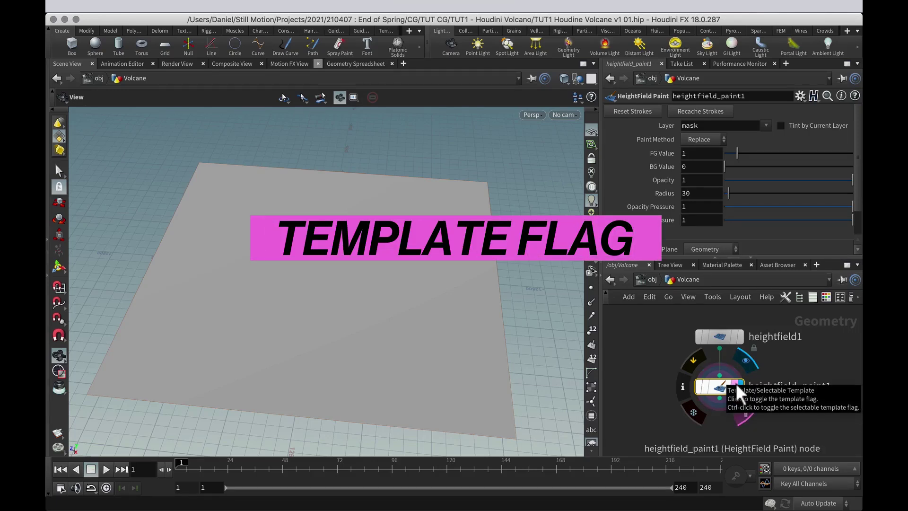
pyautogui.moveTo(720, 389)
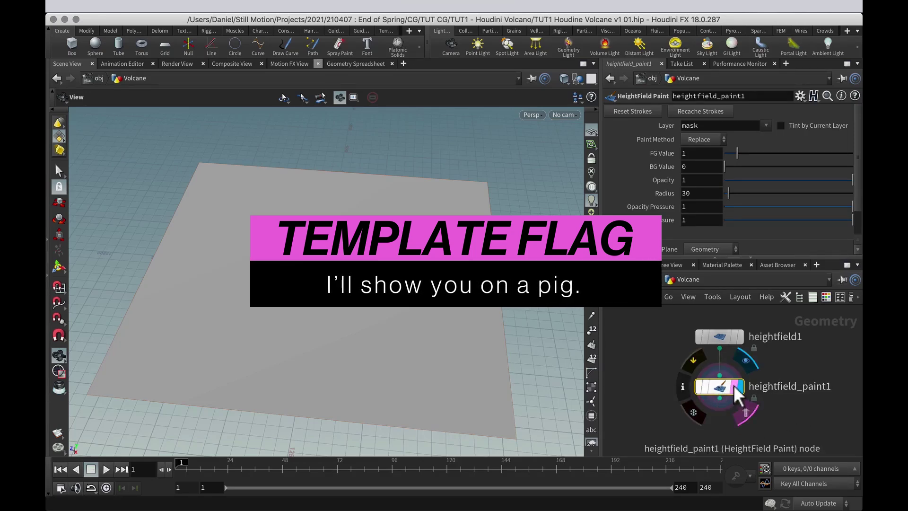
# - Add a Pig Head test geometry node beside the HeightField Paint node, display it and frame it in the viewport
pyautogui.press('Tab')
pyautogui.write('pig')
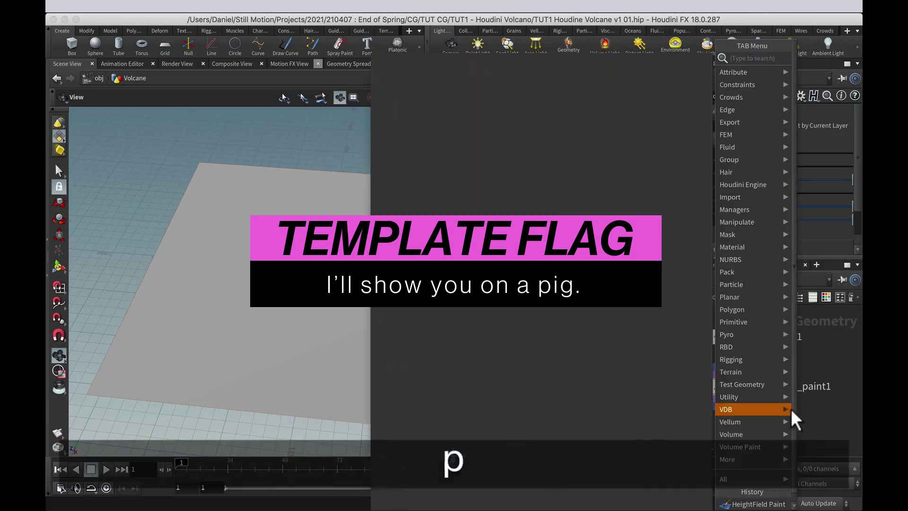
pyautogui.press('Return')
pyautogui.click(806, 418)
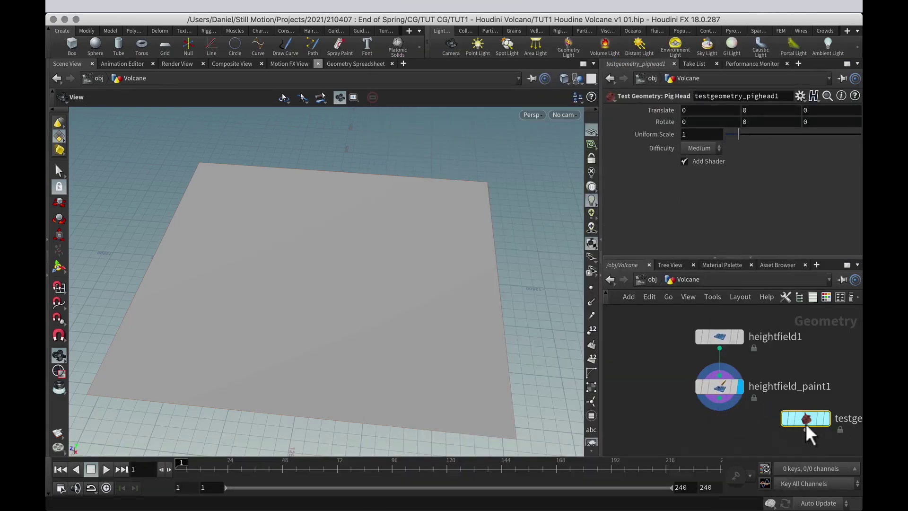
pyautogui.click(828, 419)
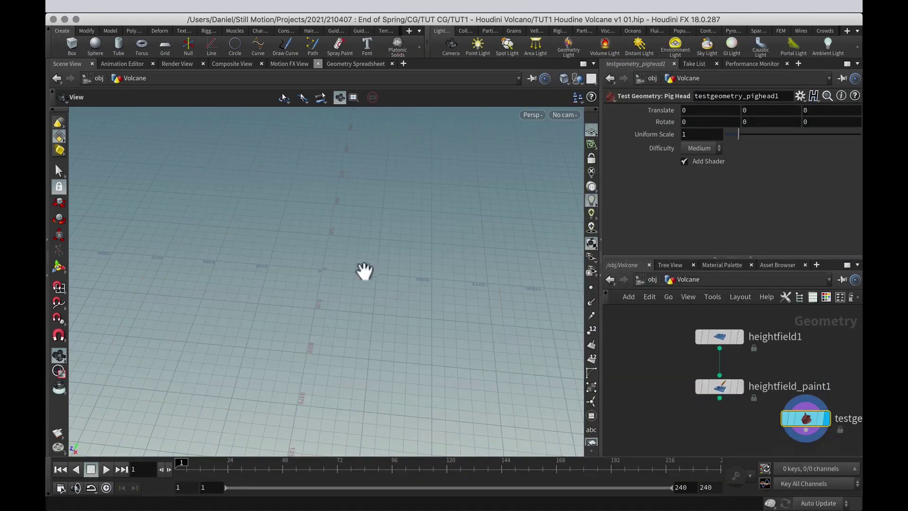
pyautogui.press('f')
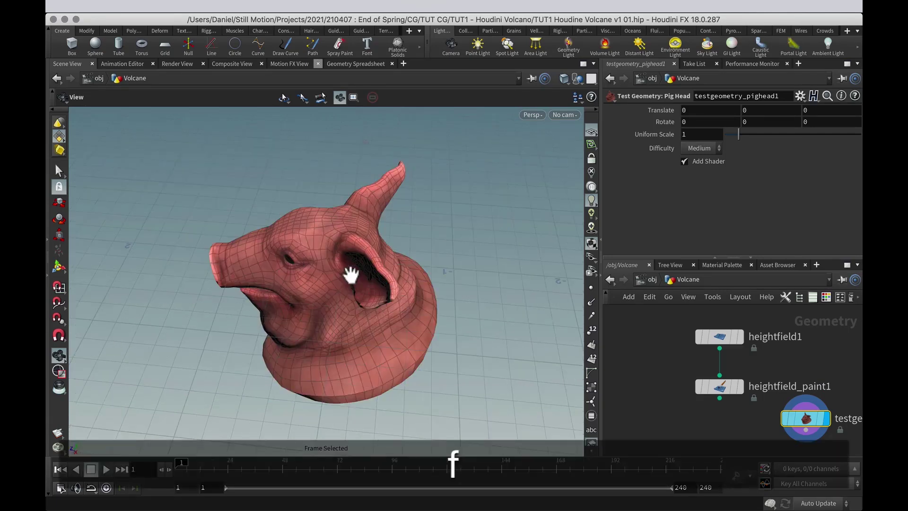
pyautogui.keyDown('alt'); pyautogui.moveTo(371, 310); pyautogui.dragTo(381, 279); pyautogui.keyUp('alt')
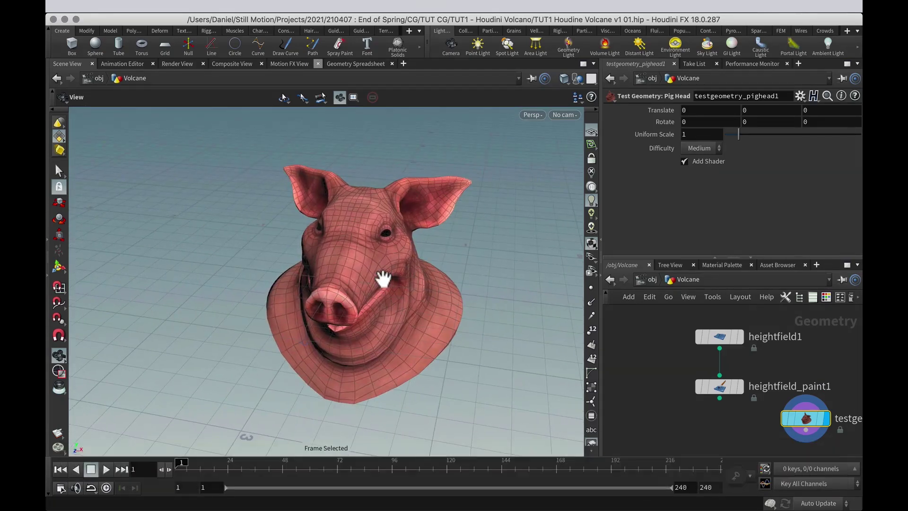
# - Turn on the pig head's template flag and display the HeightField Paint node to see the head as a wireframe
pyautogui.moveTo(819, 419)
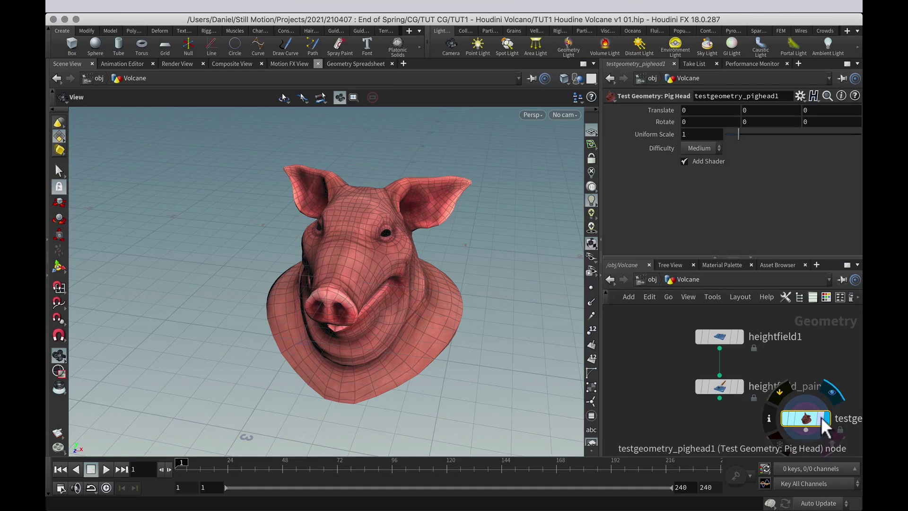
pyautogui.click(826, 450)
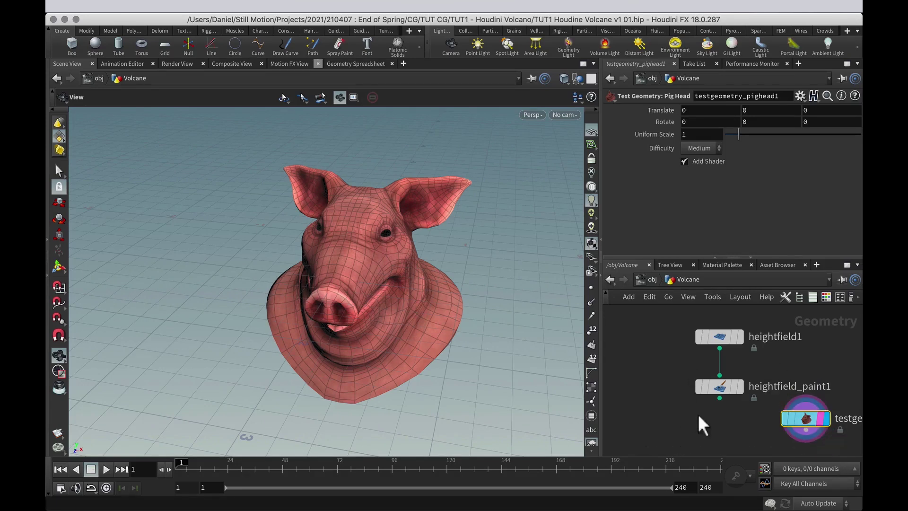
pyautogui.click(740, 387)
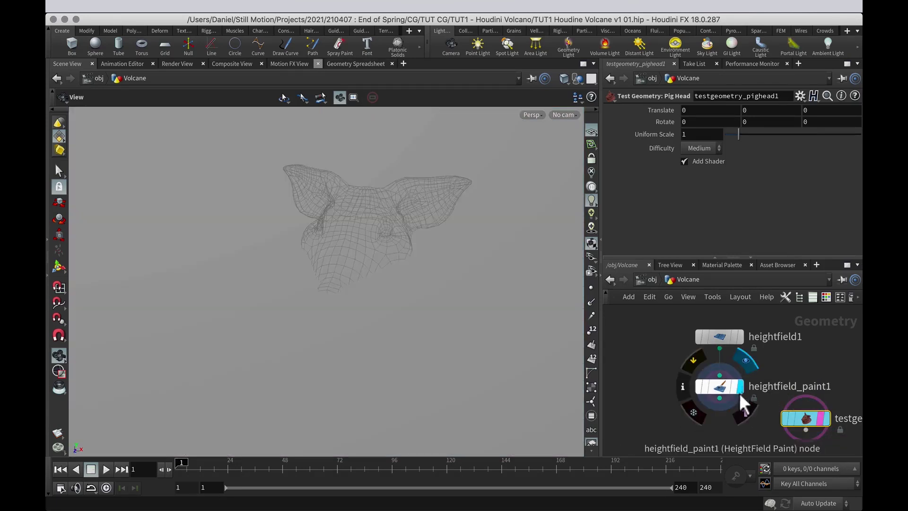
pyautogui.keyDown('alt'); pyautogui.moveTo(361, 247); pyautogui.dragTo(321, 270); pyautogui.keyUp('alt')
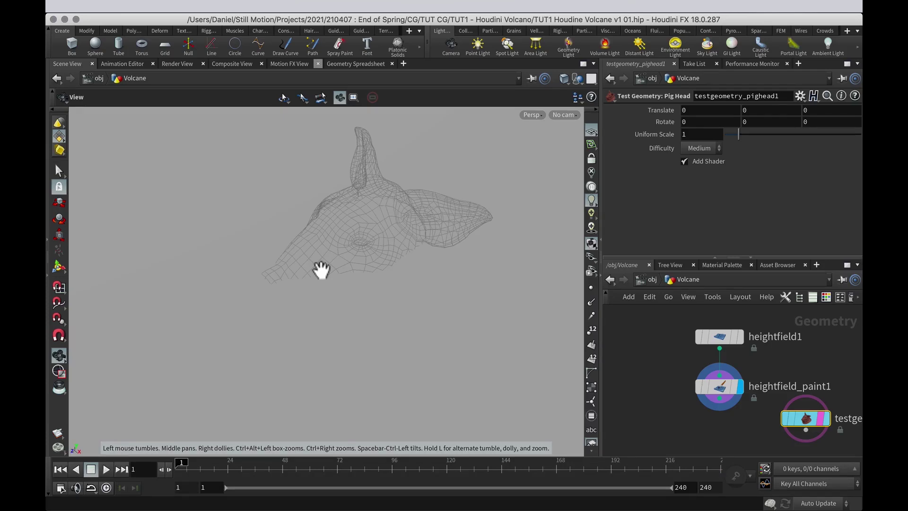
# - Delete the Pig Head test geometry node from the network
pyautogui.keyDown('alt'); pyautogui.moveTo(321, 270); pyautogui.dragTo(265, 355, button='right'); pyautogui.keyUp('alt')
pyautogui.keyDown('alt'); pyautogui.moveTo(506, 183); pyautogui.dragTo(322, 332, button='right'); pyautogui.keyUp('alt')
pyautogui.keyDown('alt'); pyautogui.moveTo(518, 166); pyautogui.dragTo(323, 367, button='right'); pyautogui.keyUp('alt')
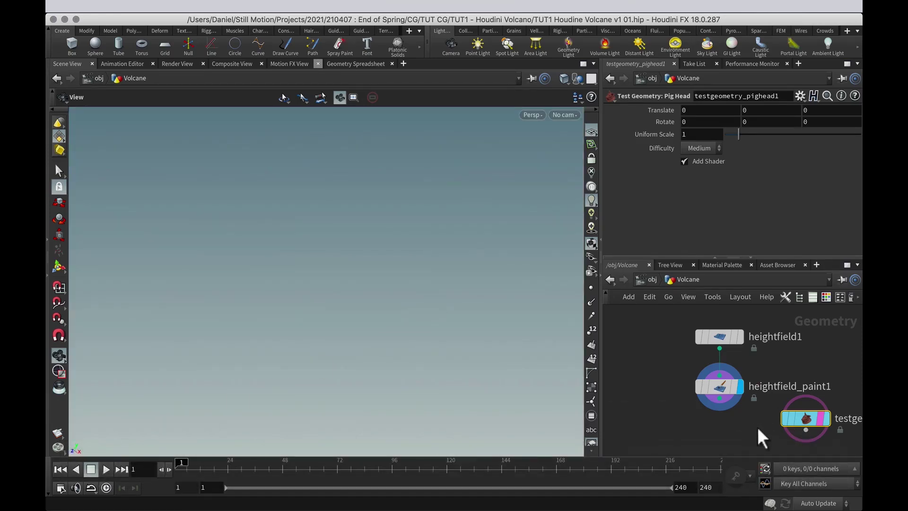
pyautogui.press('Delete')
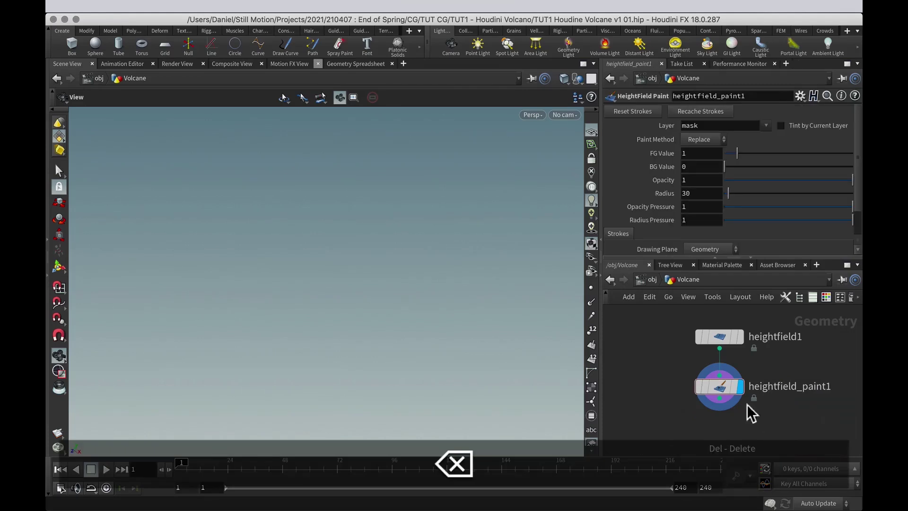
# - Select the HeightField Paint node and frame the whole terrain in the viewport
pyautogui.click(726, 387)
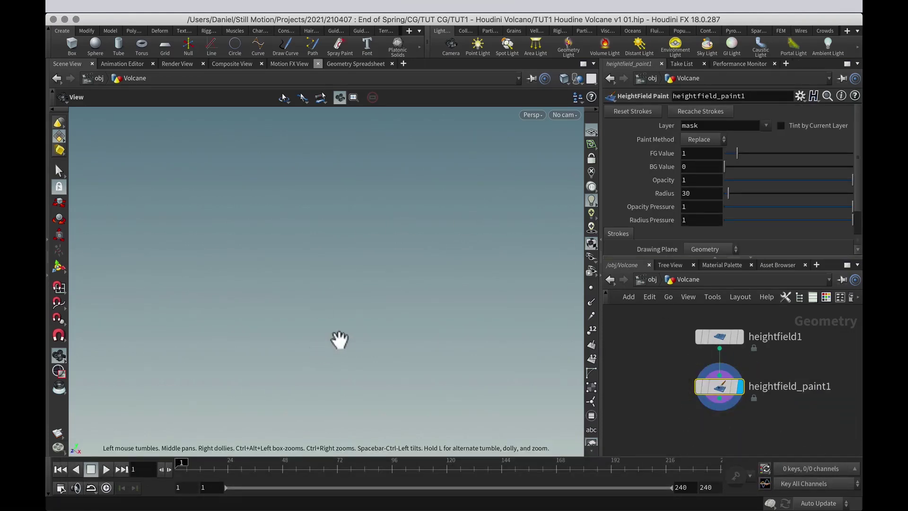
pyautogui.press('f')
pyautogui.keyDown('alt'); pyautogui.moveTo(341, 352); pyautogui.dragTo(309, 348); pyautogui.keyUp('alt')
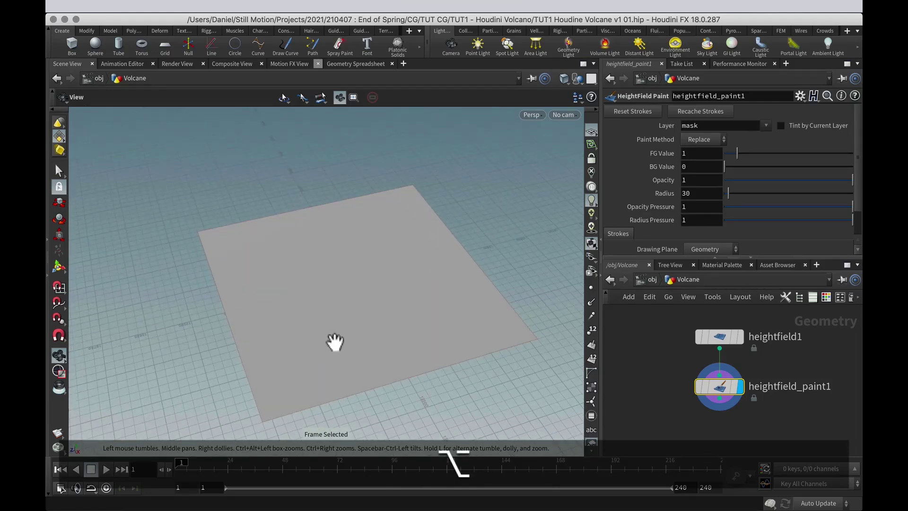
pyautogui.moveTo(712, 381)
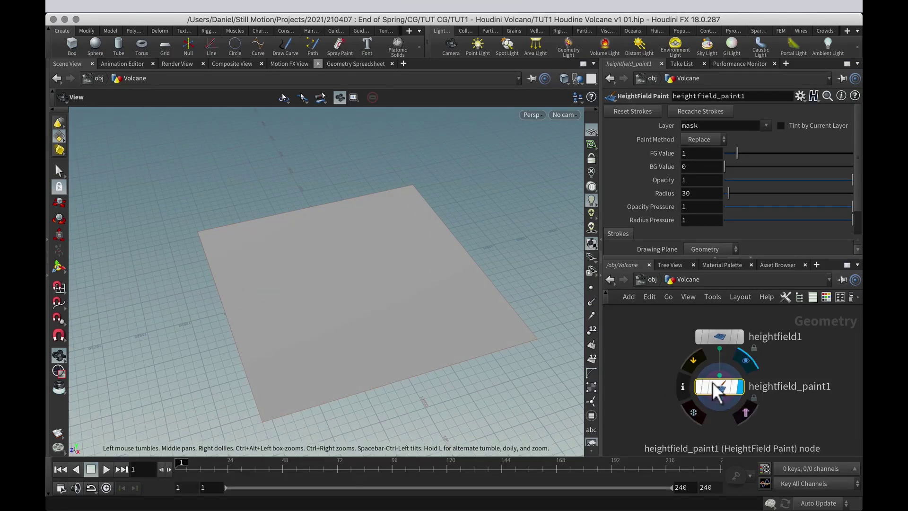
# - Examine the HeightField Paint node's information, including its size, attributes and height and mask layers, and close it
pyautogui.click(681, 384)
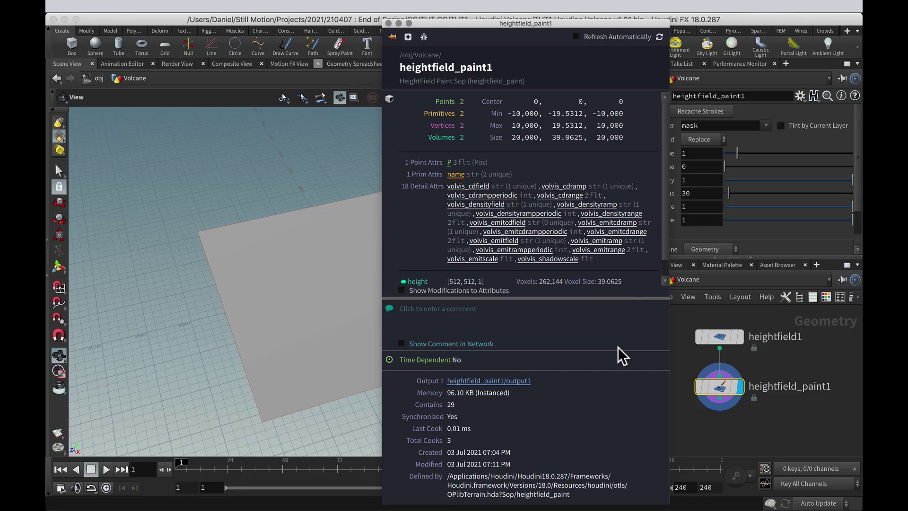
pyautogui.scroll(-2, 640, 127)
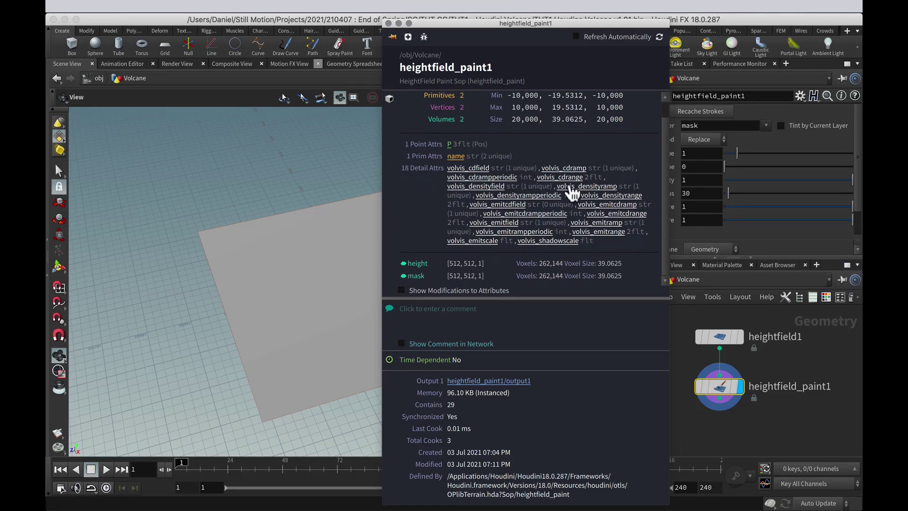
pyautogui.scroll(2, 608, 175)
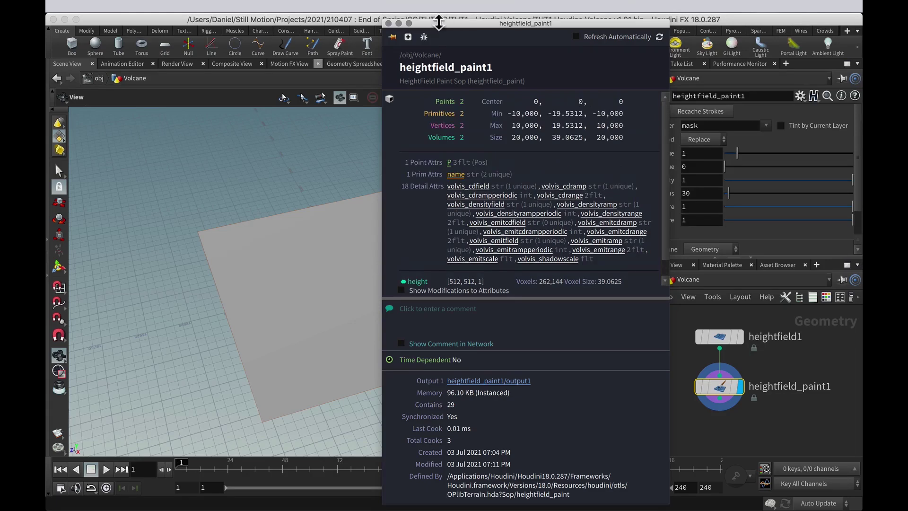
pyautogui.click(389, 24)
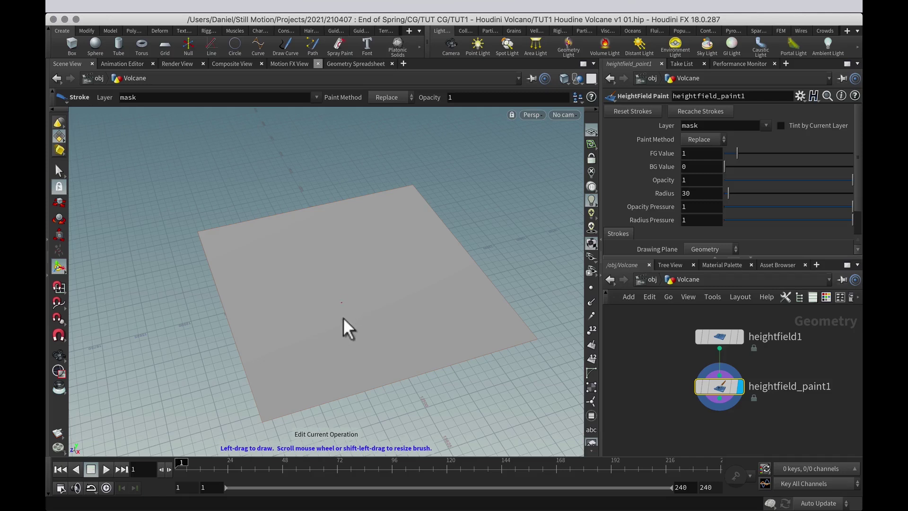
pyautogui.moveTo(364, 300); pyautogui.dragTo(343, 330)
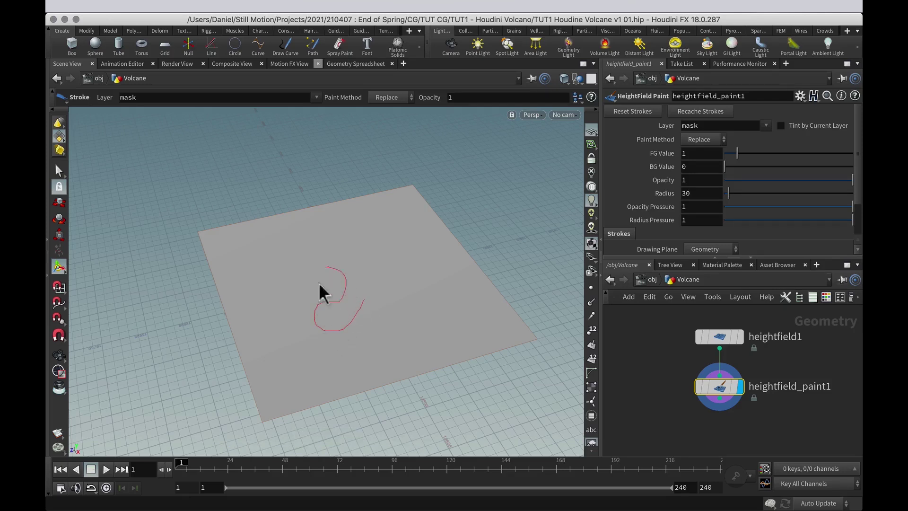
pyautogui.moveTo(356, 333); pyautogui.dragTo(364, 314)
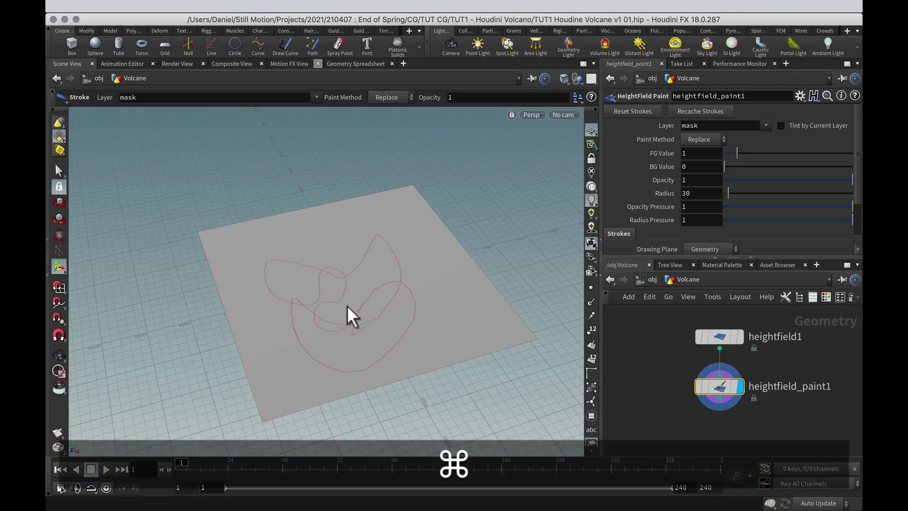
pyautogui.press('super+z')
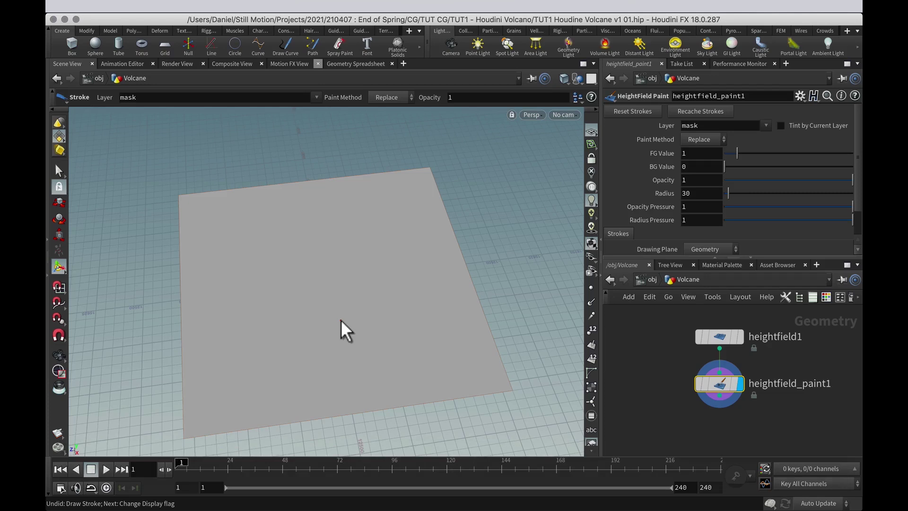
# - Resize the paint brush to a radius of about 1242 and paint a long winding mask path across the terrain
pyautogui.scroll(-10, 340, 319)
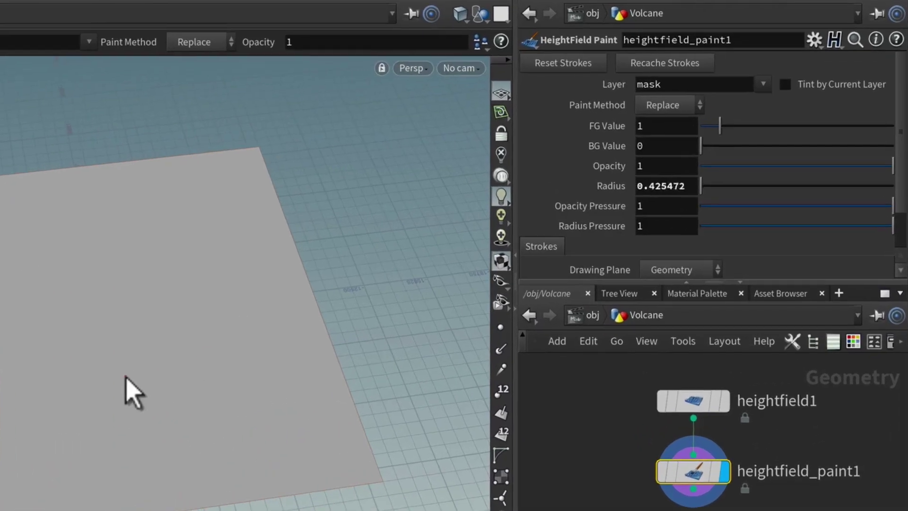
pyautogui.scroll(15, 126, 378)
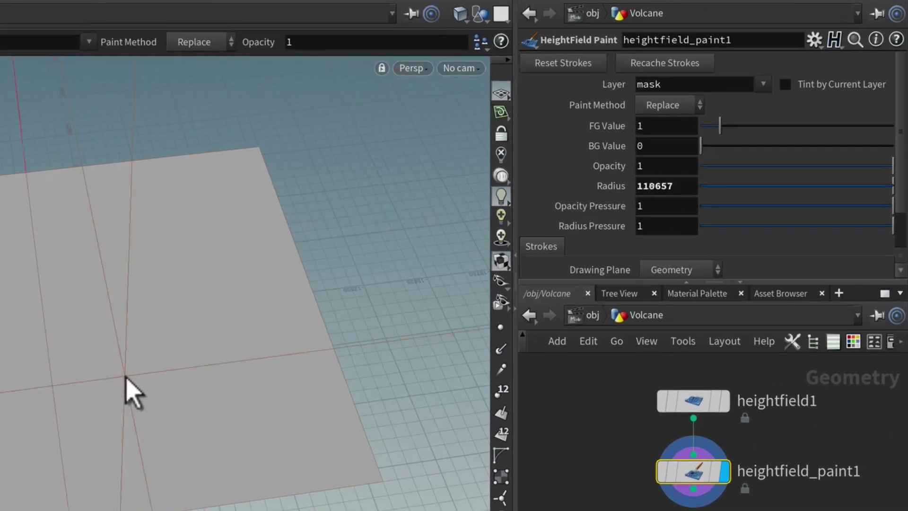
pyautogui.scroll(-6, 126, 378)
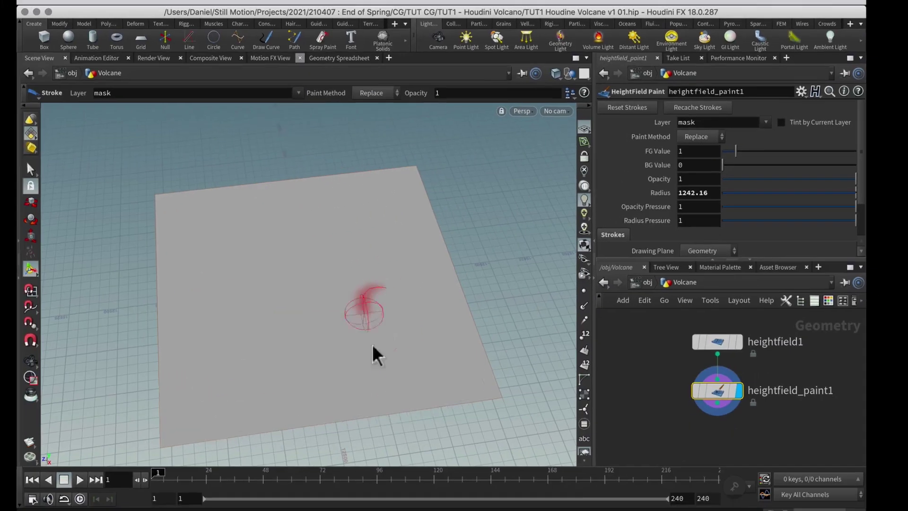
pyautogui.moveTo(372, 347); pyautogui.dragTo(257, 386)
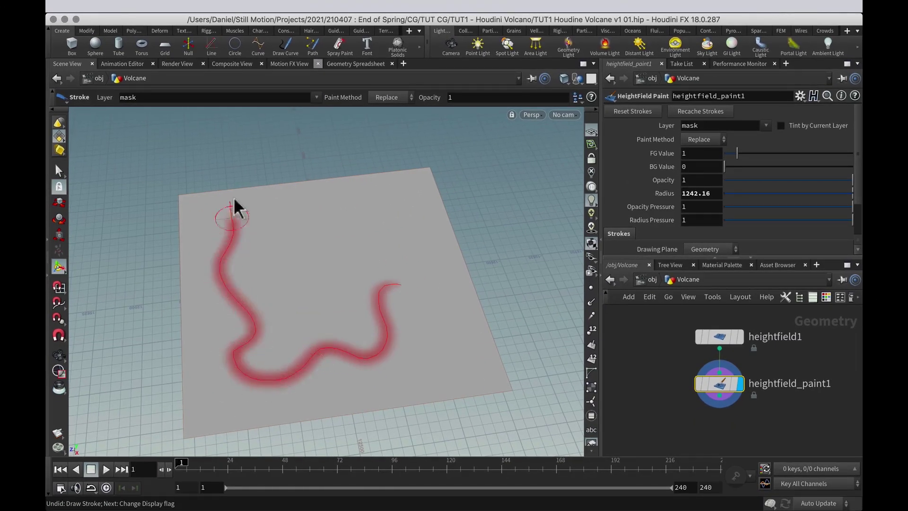
pyautogui.moveTo(234, 198); pyautogui.dragTo(280, 275)
pyautogui.moveTo(414, 237); pyautogui.dragTo(411, 347)
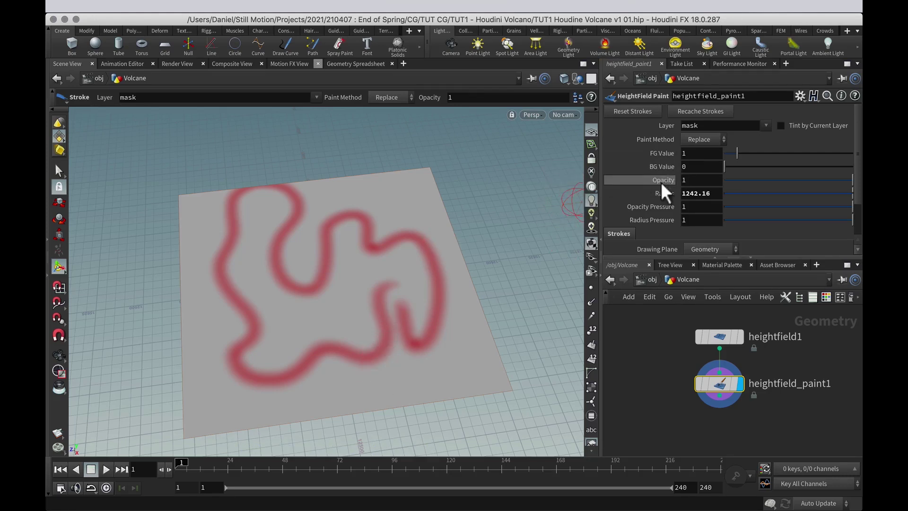
# - Erase short gaps across the painted mask path with the background value and save the scene
pyautogui.moveTo(455, 353); pyautogui.dragTo(444, 280)
pyautogui.moveTo(338, 304)
pyautogui.mouseDown()
pyautogui.moveTo(254, 418)
pyautogui.moveTo(287, 256)
pyautogui.mouseUp()
pyautogui.moveTo(374, 228); pyautogui.dragTo(379, 290)
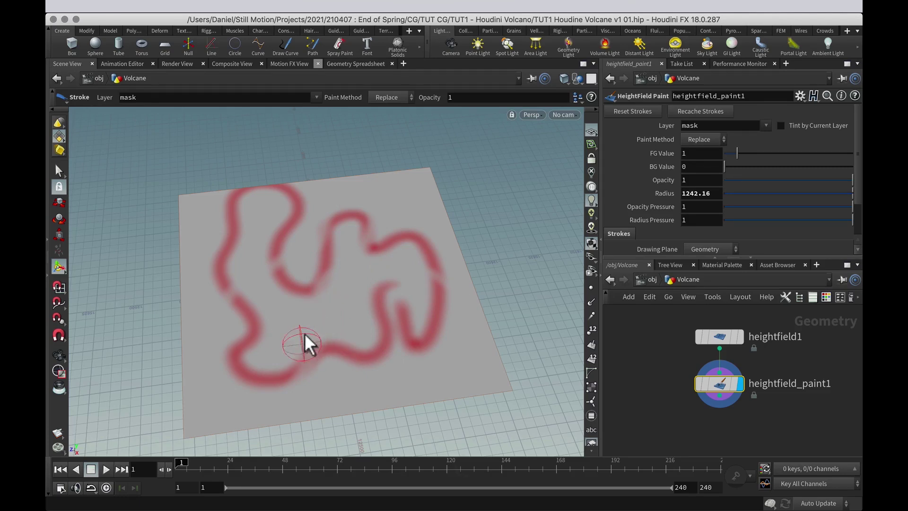
pyautogui.moveTo(343, 343)
pyautogui.keyDown('alt'); pyautogui.mouseDown()
pyautogui.moveTo(334, 303)
pyautogui.moveTo(309, 357)
pyautogui.mouseUp(); pyautogui.keyUp('alt')
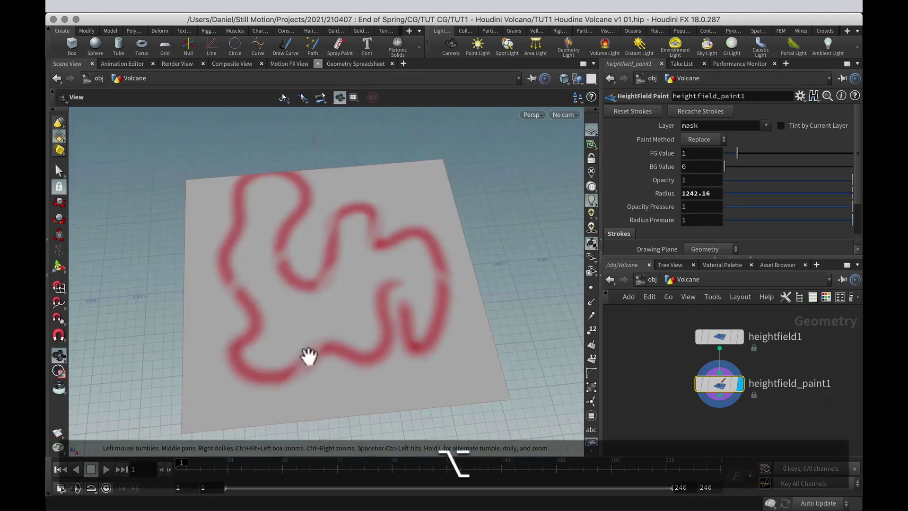
pyautogui.keyDown('alt'); pyautogui.moveTo(309, 357); pyautogui.dragTo(399, 328, button='right'); pyautogui.keyUp('alt')
pyautogui.keyDown('alt'); pyautogui.moveTo(444, 358); pyautogui.dragTo(444, 312); pyautogui.keyUp('alt')
pyautogui.keyDown('alt'); pyautogui.moveTo(420, 343); pyautogui.dragTo(402, 330, button='middle'); pyautogui.keyUp('alt')
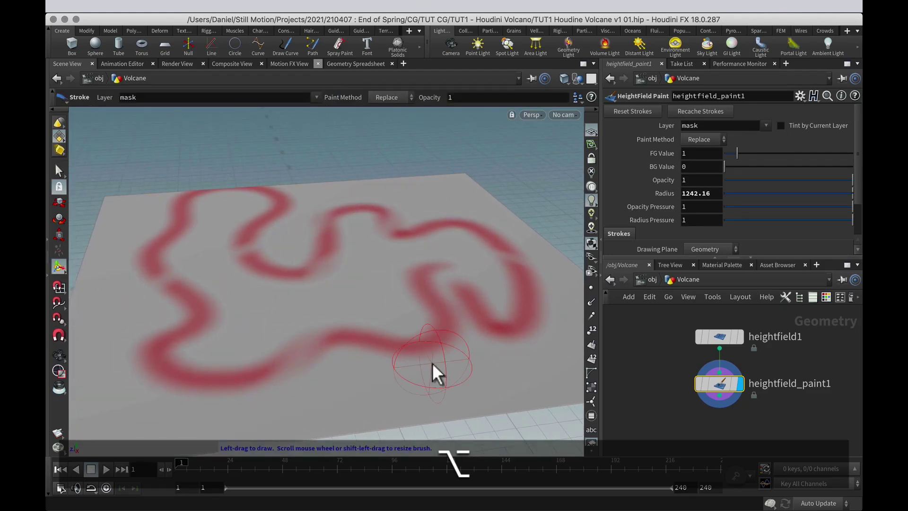
pyautogui.press('super+s')
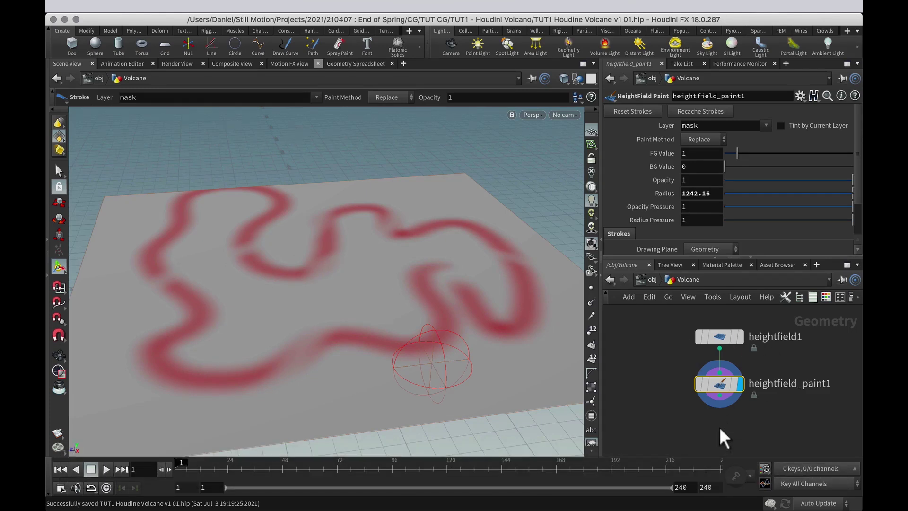
# - Add a HeightField Remap node below the HeightField Paint node and undo its automatic connection
pyautogui.press('Tab')
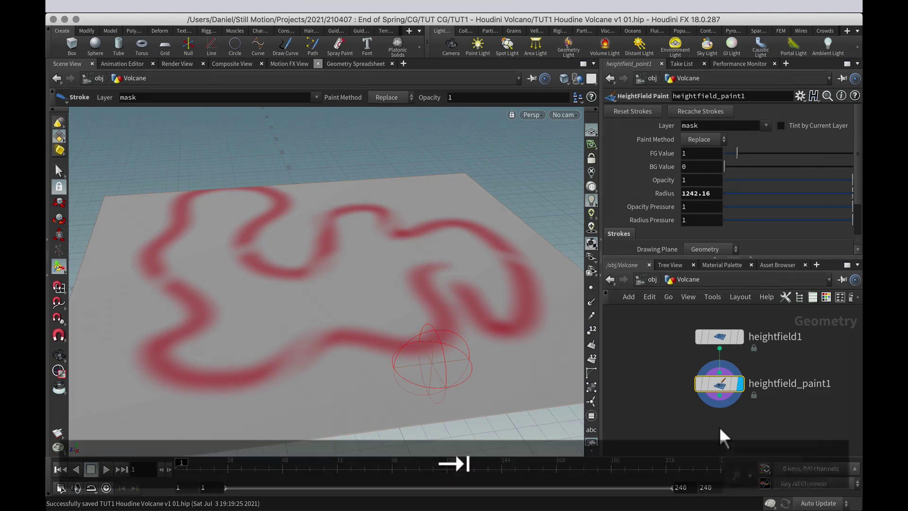
pyautogui.write('remap')
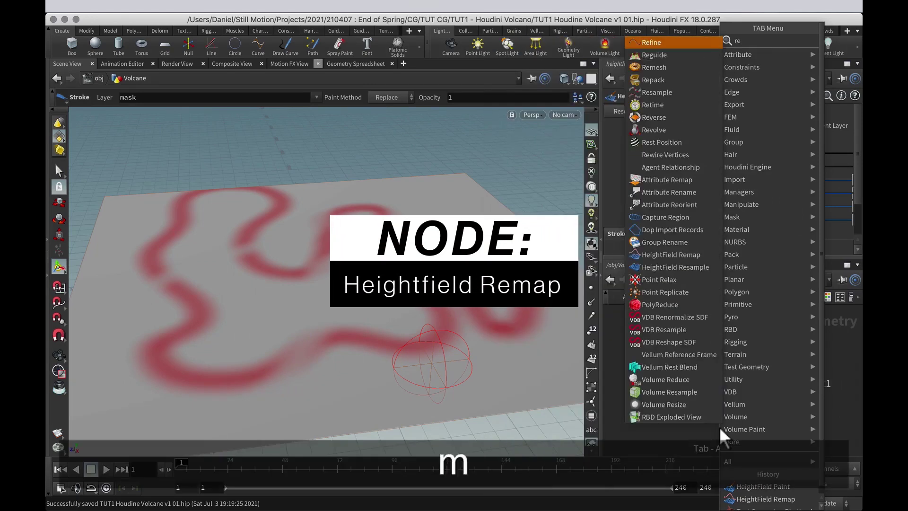
pyautogui.press('BackSpace')
pyautogui.press('Down')
pyautogui.press('Return')
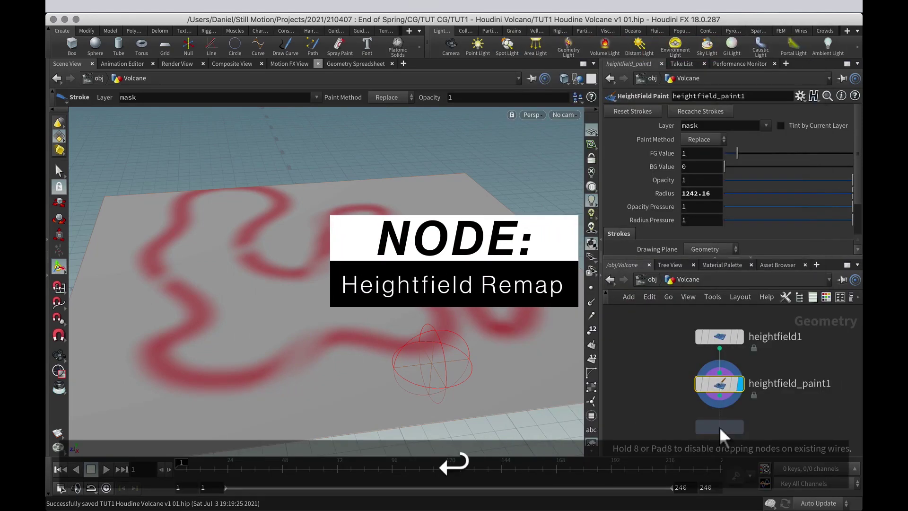
pyautogui.click(719, 426)
pyautogui.press('super+z')
# - Move the paint node aside, wire heightfield1 to the Remap node's terrain input and paint to its mask input, and display the Remap
pyautogui.moveTo(717, 399)
pyautogui.mouseDown()
pyautogui.moveTo(761, 391)
pyautogui.moveTo(773, 400)
pyautogui.mouseUp()
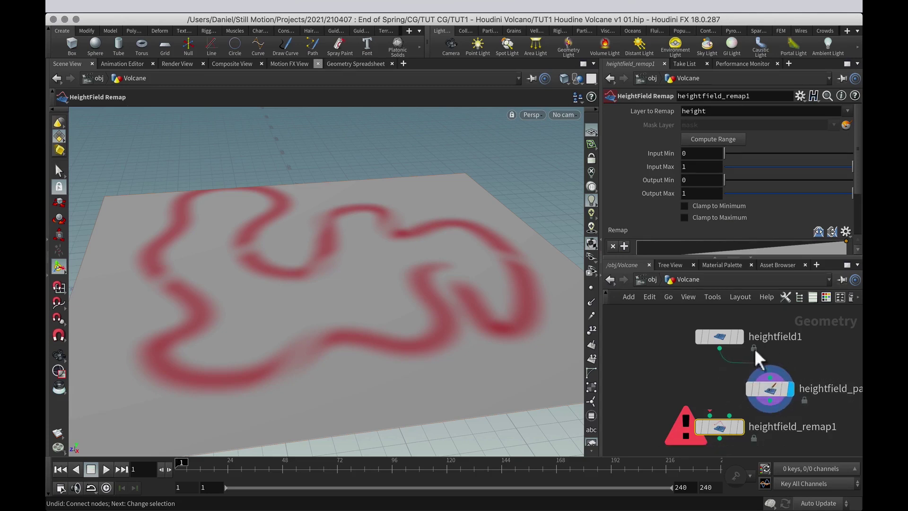
pyautogui.moveTo(719, 350); pyautogui.dragTo(710, 410)
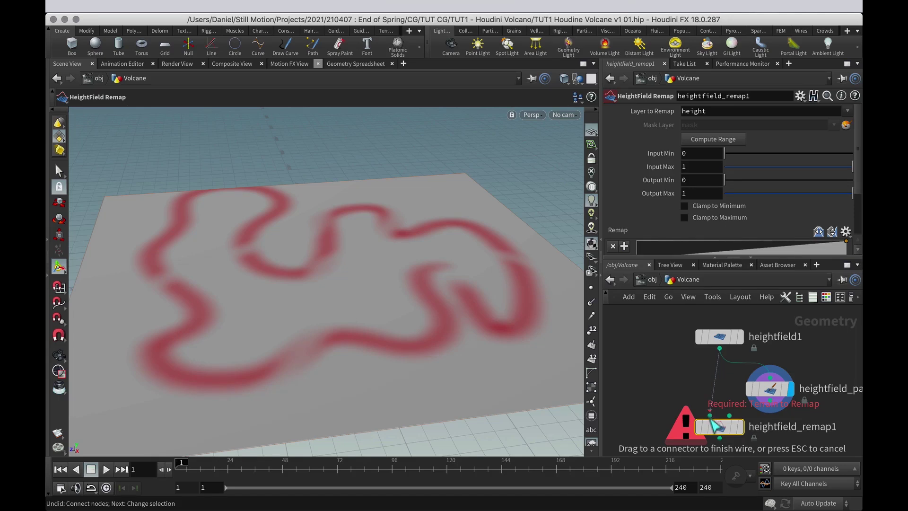
pyautogui.moveTo(710, 415); pyautogui.dragTo(710, 416)
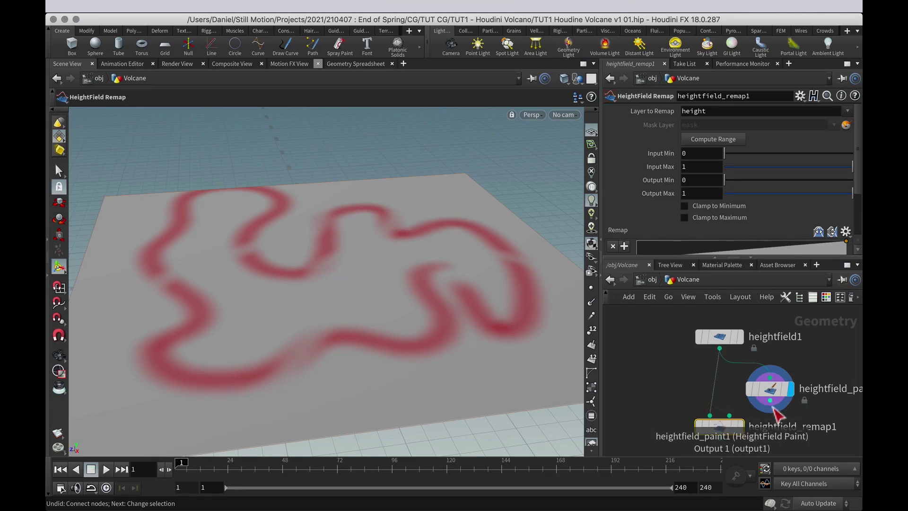
pyautogui.moveTo(774, 405); pyautogui.dragTo(736, 413)
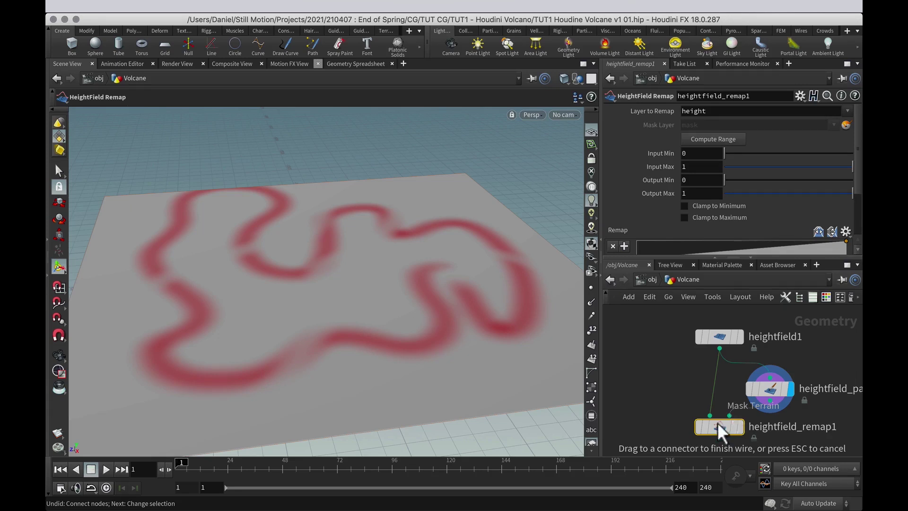
pyautogui.moveTo(717, 421); pyautogui.dragTo(718, 425)
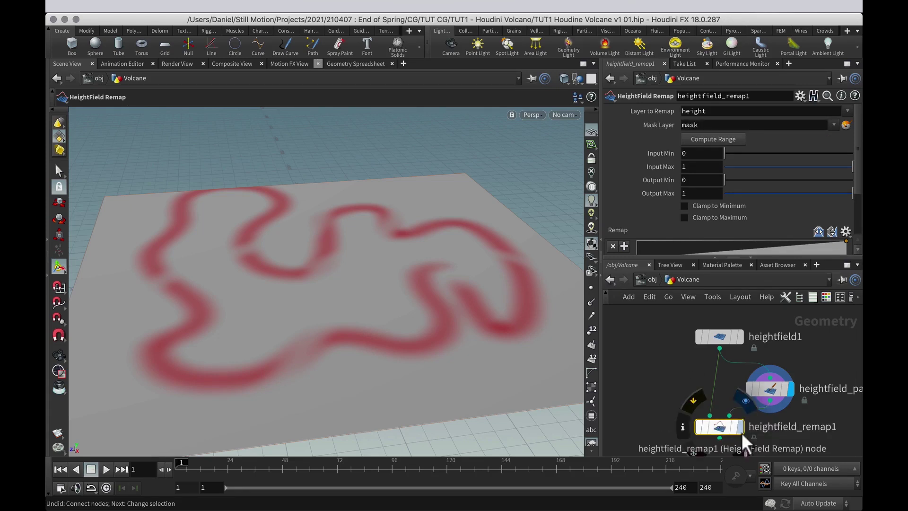
pyautogui.click(739, 431)
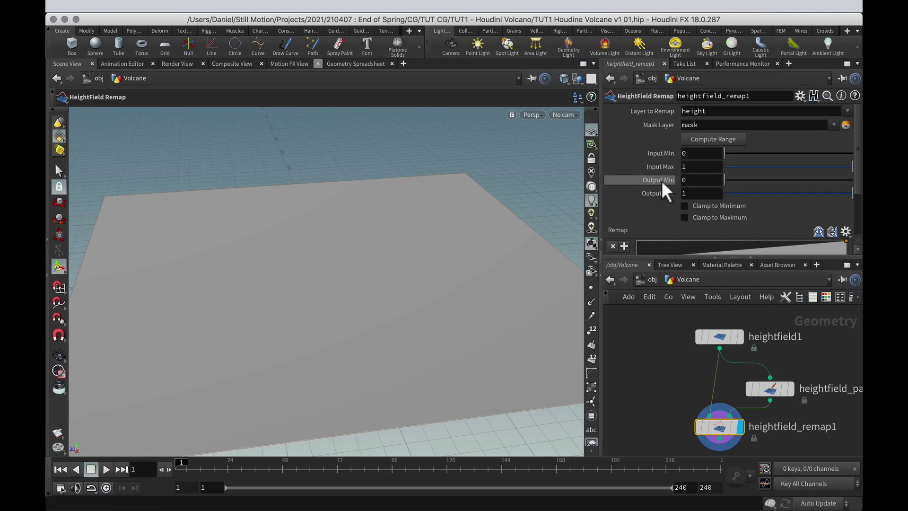
# - Set the HeightField Remap node's Output Min to 100 and inspect the terrain relief up close
pyautogui.click(698, 182)
pyautogui.write('100')
pyautogui.press('Return')
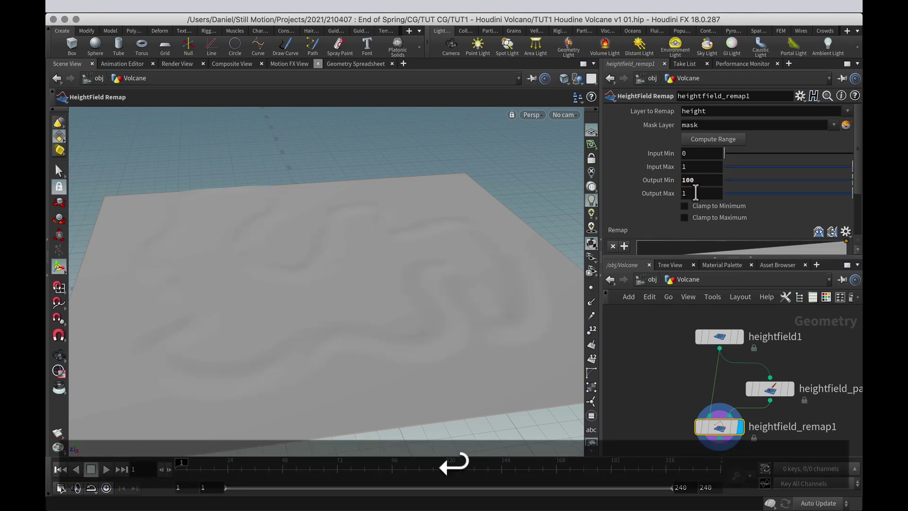
pyautogui.keyDown('alt'); pyautogui.moveTo(282, 344); pyautogui.dragTo(400, 324, button='right'); pyautogui.keyUp('alt')
pyautogui.keyDown('alt'); pyautogui.moveTo(400, 323); pyautogui.dragTo(429, 371); pyautogui.keyUp('alt')
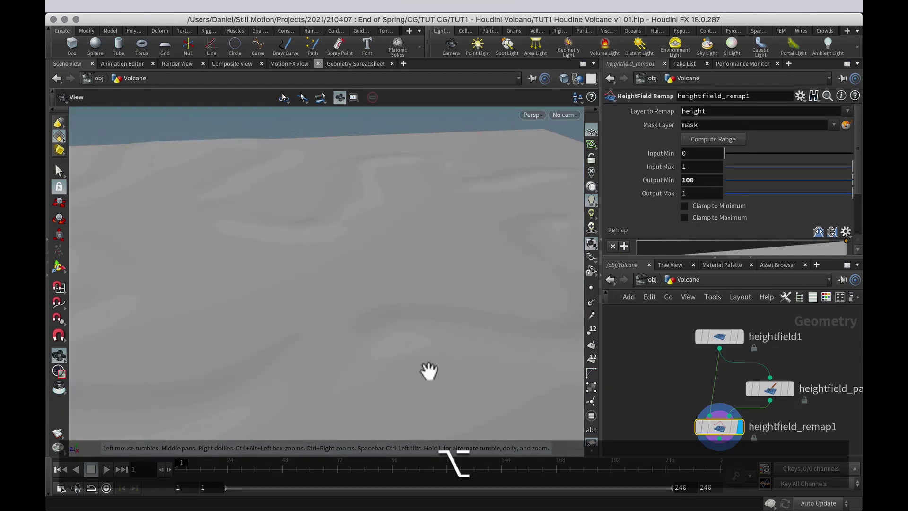
pyautogui.keyDown('alt'); pyautogui.moveTo(444, 243); pyautogui.dragTo(374, 334, button='right'); pyautogui.keyUp('alt')
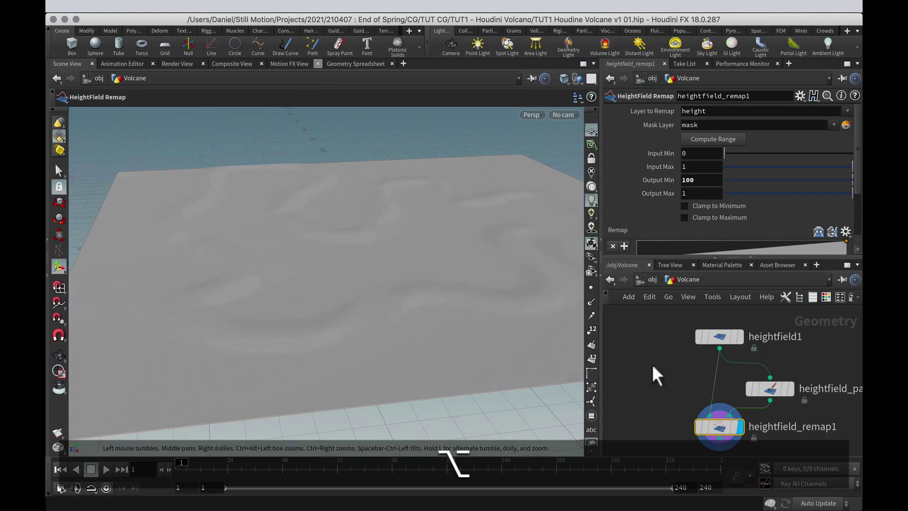
# - Set the HeightField Remap node's Output Min to 1000
pyautogui.moveTo(770, 391)
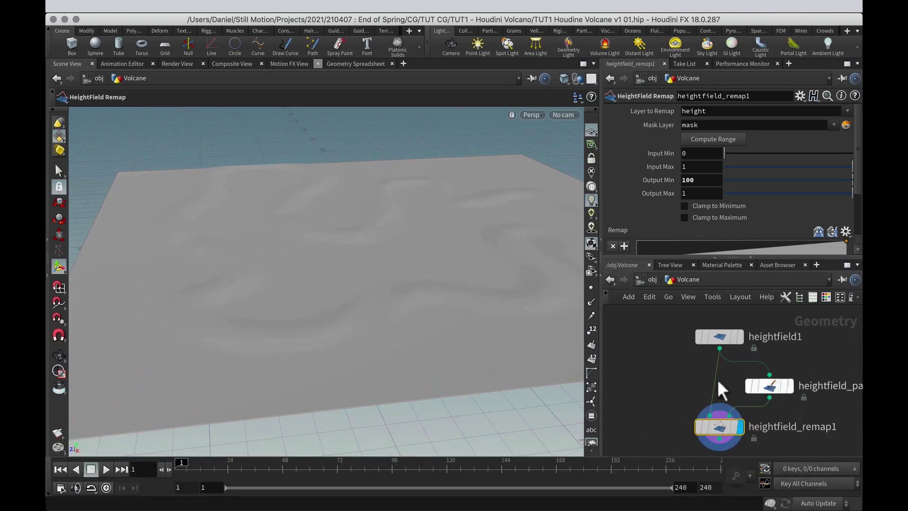
pyautogui.moveTo(720, 426)
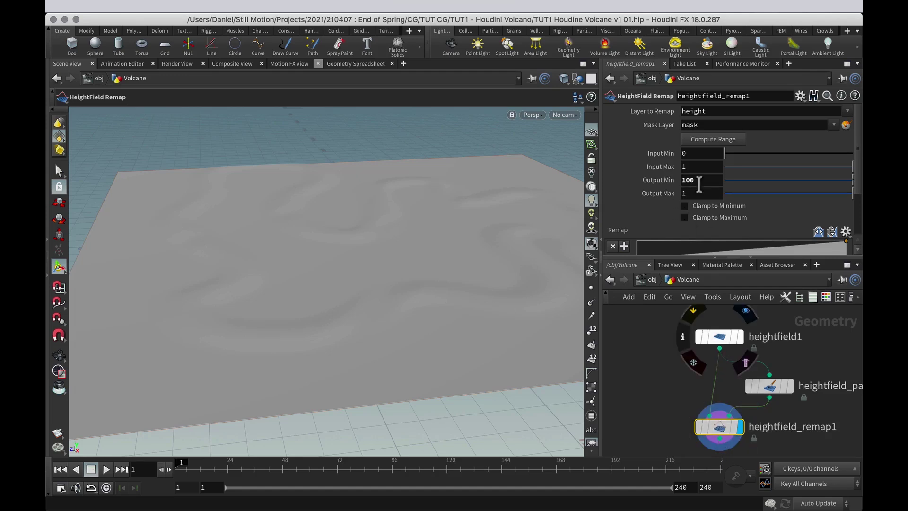
pyautogui.write('0')
pyautogui.press('Return')
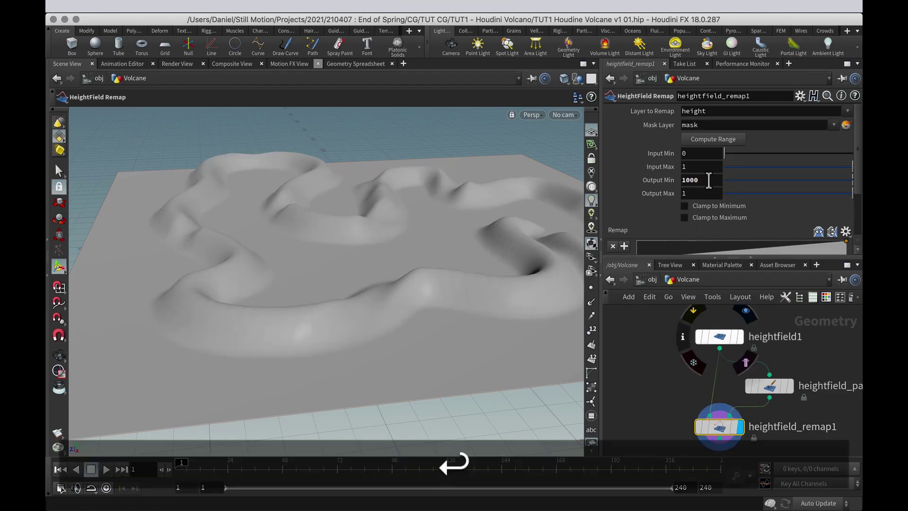
# - Select the HeightField Paint node and paint more winding mask strokes over the terrain's empty areas and edges while the Remap stays displayed
pyautogui.keyDown('alt'); pyautogui.moveTo(480, 237); pyautogui.dragTo(487, 308); pyautogui.keyUp('alt')
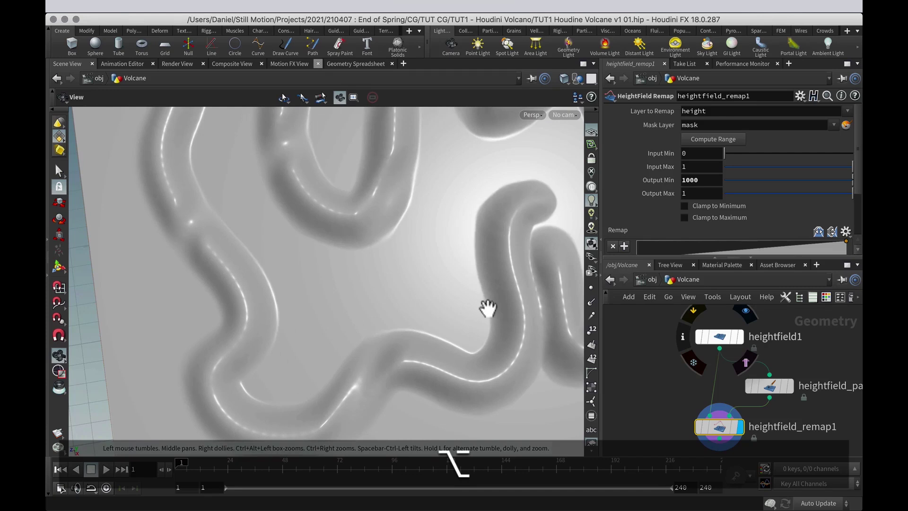
pyautogui.click(770, 386)
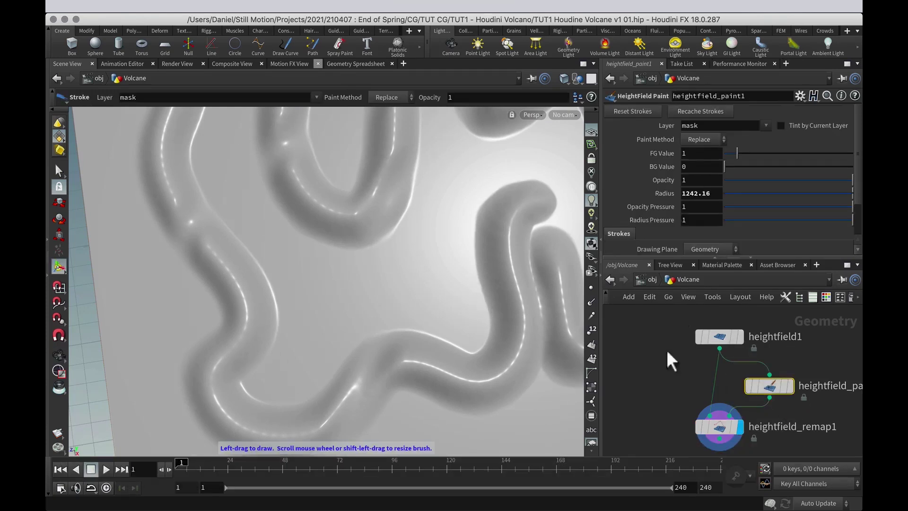
pyautogui.moveTo(316, 281)
pyautogui.mouseDown()
pyautogui.moveTo(378, 286)
pyautogui.moveTo(551, 147)
pyautogui.mouseUp()
pyautogui.keyDown('alt'); pyautogui.moveTo(544, 153); pyautogui.dragTo(378, 332, button='right'); pyautogui.keyUp('alt')
pyautogui.keyDown('alt'); pyautogui.moveTo(379, 332); pyautogui.dragTo(281, 384, button='middle'); pyautogui.keyUp('alt')
pyautogui.moveTo(291, 406)
pyautogui.mouseDown()
pyautogui.moveTo(373, 401)
pyautogui.moveTo(438, 206)
pyautogui.moveTo(243, 87)
pyautogui.mouseUp()
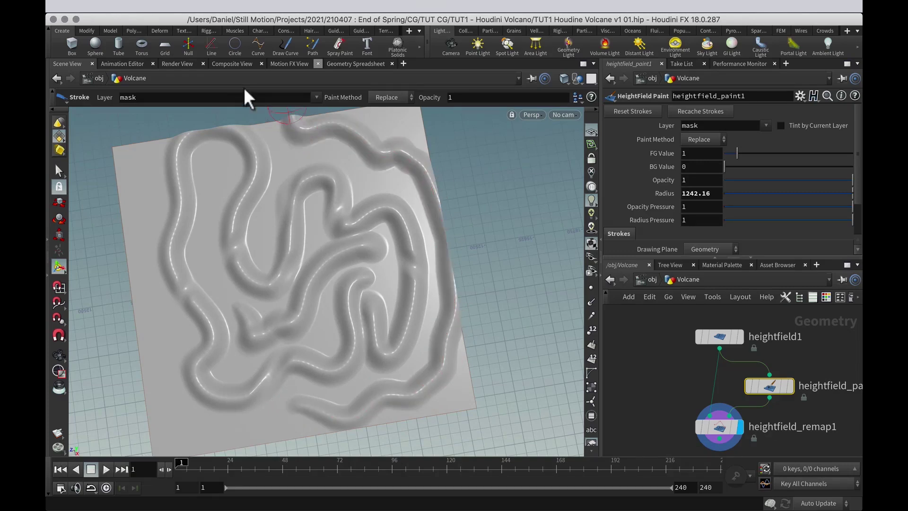
pyautogui.moveTo(254, 436); pyautogui.dragTo(118, 408)
pyautogui.moveTo(144, 251); pyautogui.dragTo(148, 115)
pyautogui.moveTo(315, 161)
pyautogui.mouseDown()
pyautogui.moveTo(422, 330)
pyautogui.moveTo(309, 444)
pyautogui.mouseUp()
pyautogui.moveTo(142, 380); pyautogui.dragTo(270, 410)
pyautogui.moveTo(174, 369); pyautogui.dragTo(131, 140)
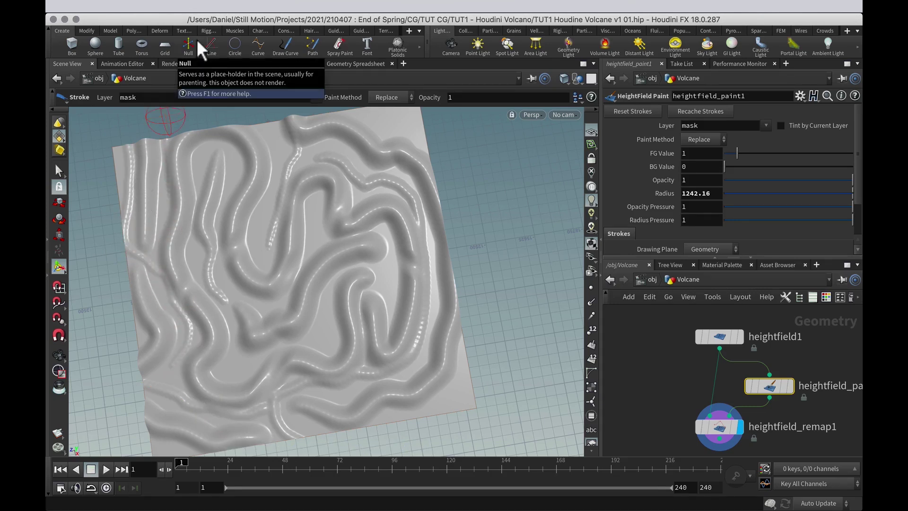
# - Set the HeightField Remap node's Output Min to 3800 and inspect the terrain relief from a low side view
pyautogui.keyDown('alt'); pyautogui.moveTo(285, 320); pyautogui.dragTo(401, 321); pyautogui.keyUp('alt')
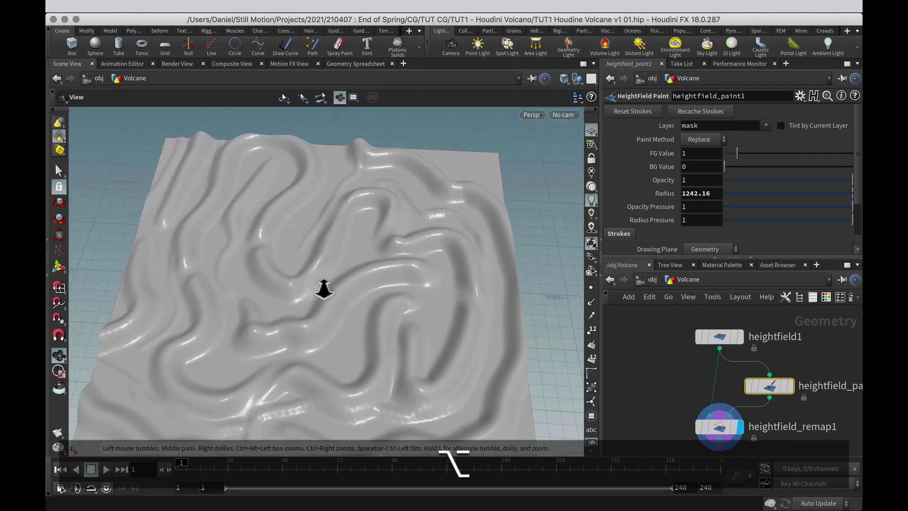
pyautogui.keyDown('alt'); pyautogui.moveTo(320, 290); pyautogui.dragTo(339, 286); pyautogui.keyUp('alt')
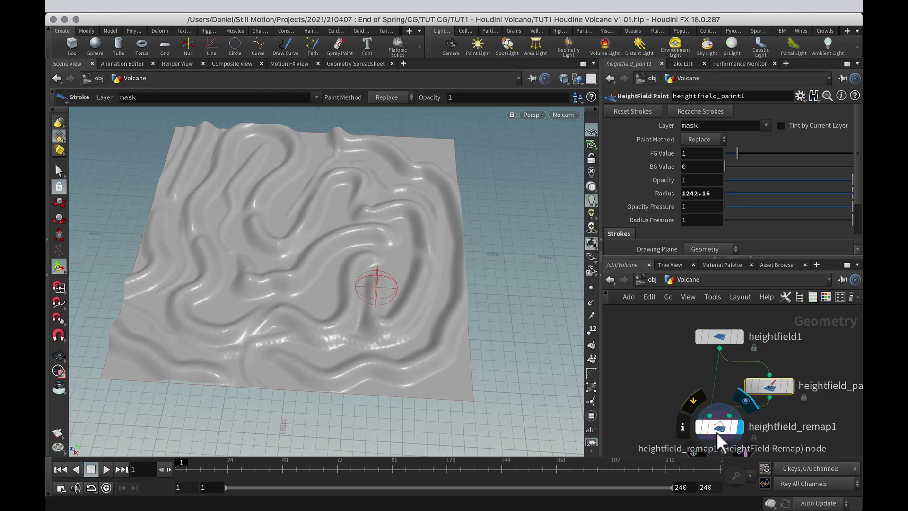
pyautogui.click(722, 427)
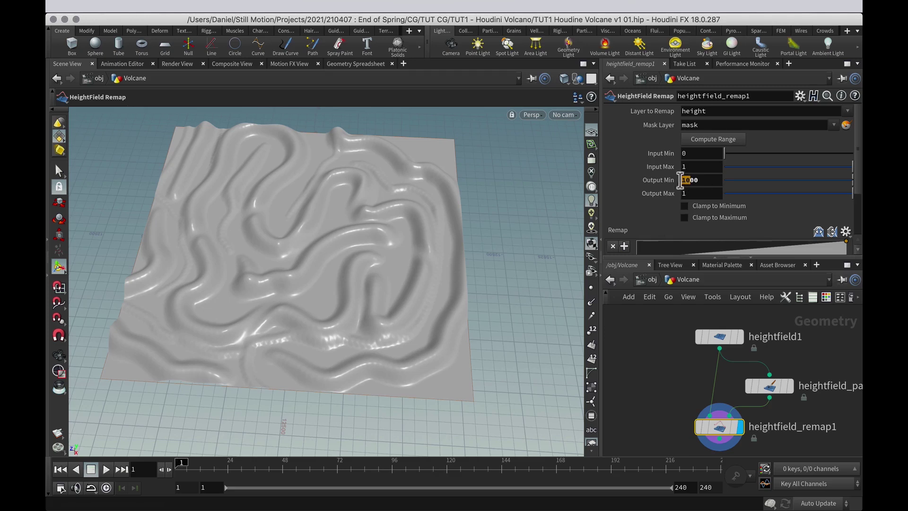
pyautogui.write('3')
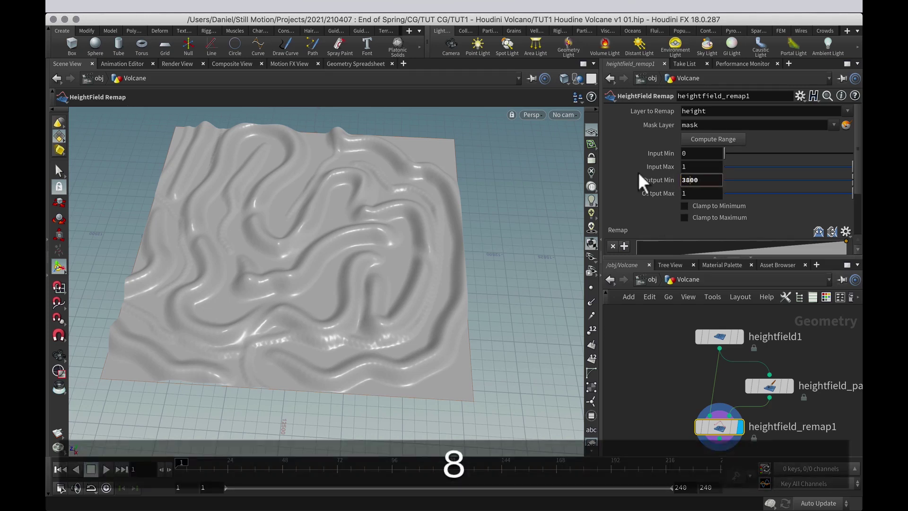
pyautogui.write('8')
pyautogui.press('Return')
pyautogui.moveTo(290, 338)
pyautogui.keyDown('alt'); pyautogui.mouseDown()
pyautogui.moveTo(325, 225)
pyautogui.moveTo(313, 258)
pyautogui.moveTo(322, 260)
pyautogui.mouseUp(); pyautogui.keyUp('alt')
pyautogui.press('Return')
# - Reset all strokes on the HeightField Paint node and set its Opacity to 0.05
pyautogui.click(770, 384)
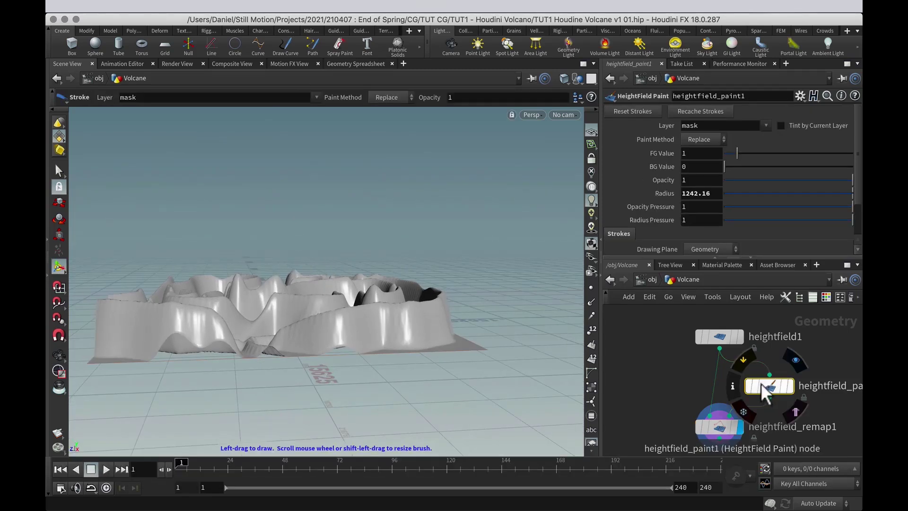
pyautogui.click(642, 112)
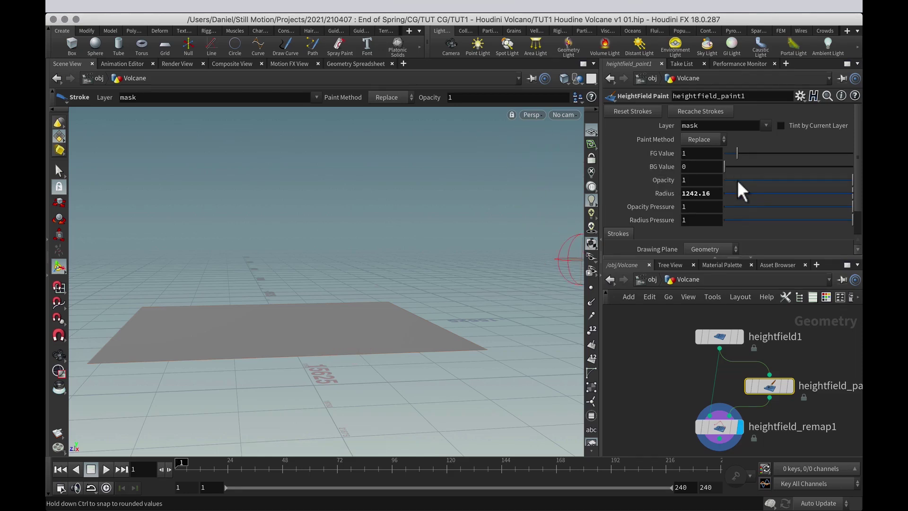
pyautogui.moveTo(745, 177); pyautogui.dragTo(737, 186)
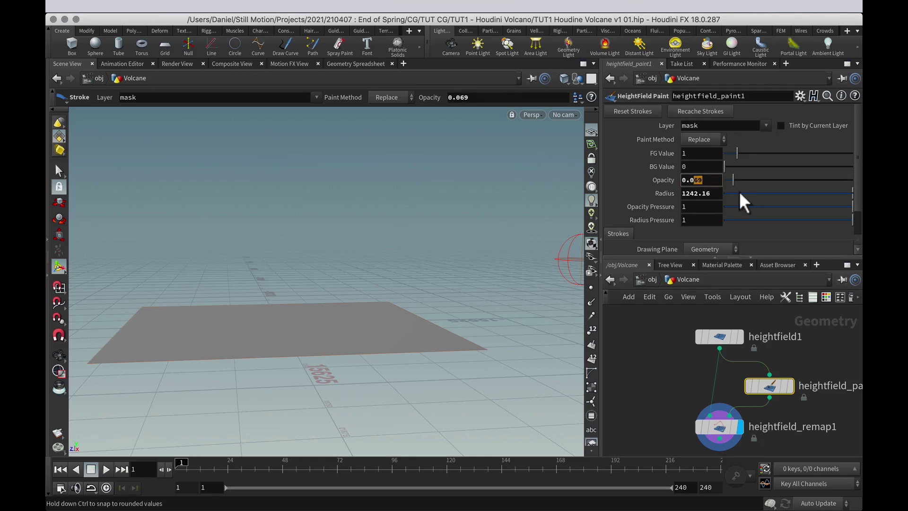
pyautogui.write('5')
pyautogui.press('Return')
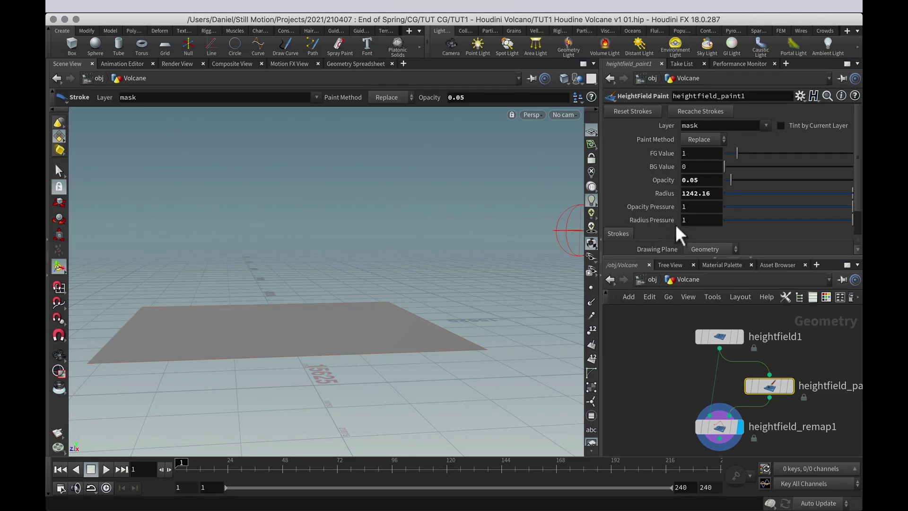
# - Try a winding mask stroke at the reduced opacity on the flat terrain and undo it
pyautogui.press('alt')
pyautogui.moveTo(265, 307)
pyautogui.keyDown('alt'); pyautogui.mouseDown()
pyautogui.moveTo(260, 416)
pyautogui.moveTo(302, 300)
pyautogui.moveTo(461, 349)
pyautogui.mouseUp(); pyautogui.keyUp('alt')
pyautogui.moveTo(381, 290)
pyautogui.mouseDown()
pyautogui.moveTo(386, 408)
pyautogui.moveTo(515, 403)
pyautogui.moveTo(470, 296)
pyautogui.moveTo(463, 239)
pyautogui.moveTo(421, 217)
pyautogui.moveTo(287, 231)
pyautogui.mouseUp()
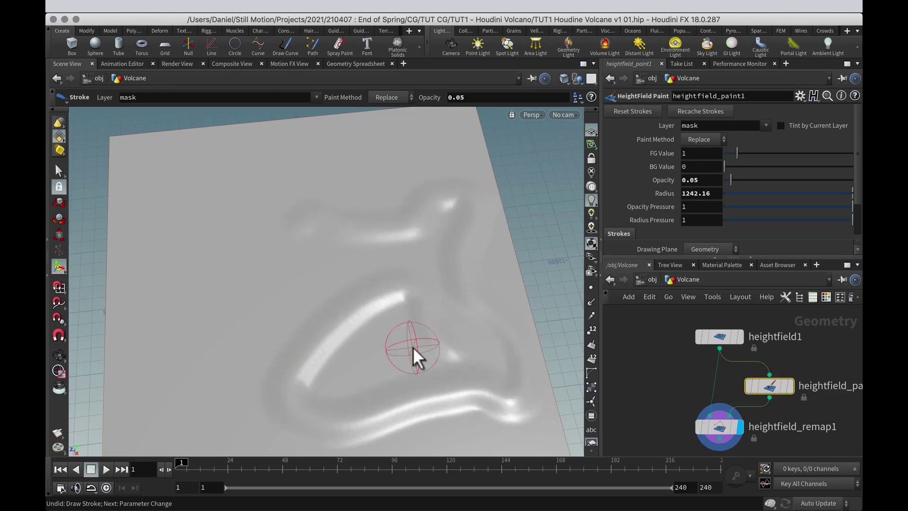
pyautogui.press('super+z')
# - Set the paint brush's Opacity Pressure and Radius Pressure to 0 and its Radius to 2500
pyautogui.click(724, 208)
pyautogui.moveTo(747, 223); pyautogui.dragTo(710, 218)
pyautogui.click(702, 194)
pyautogui.write('2500')
pyautogui.press('Return')
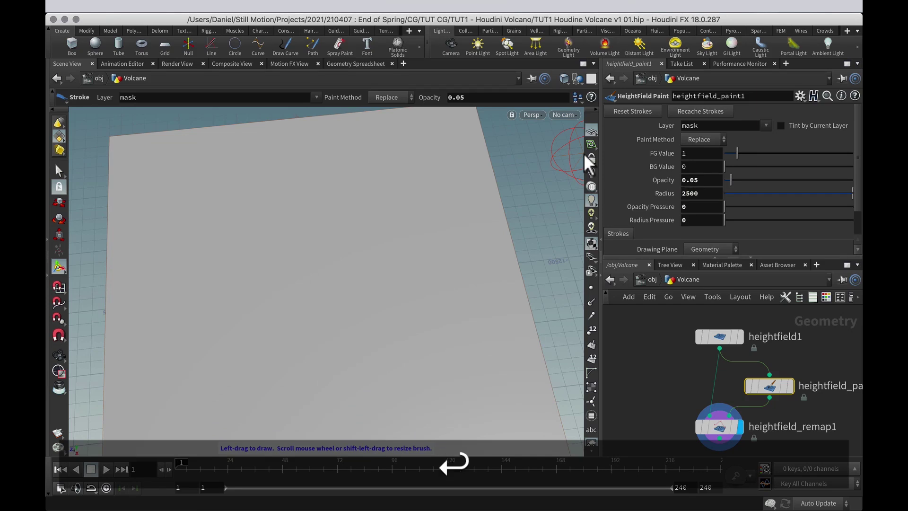
# - Paint a mask mound near the middle of the flat terrain, undoing and repainting the unwanted stroke
pyautogui.keyDown('alt'); pyautogui.moveTo(294, 255); pyautogui.dragTo(341, 262); pyautogui.keyUp('alt')
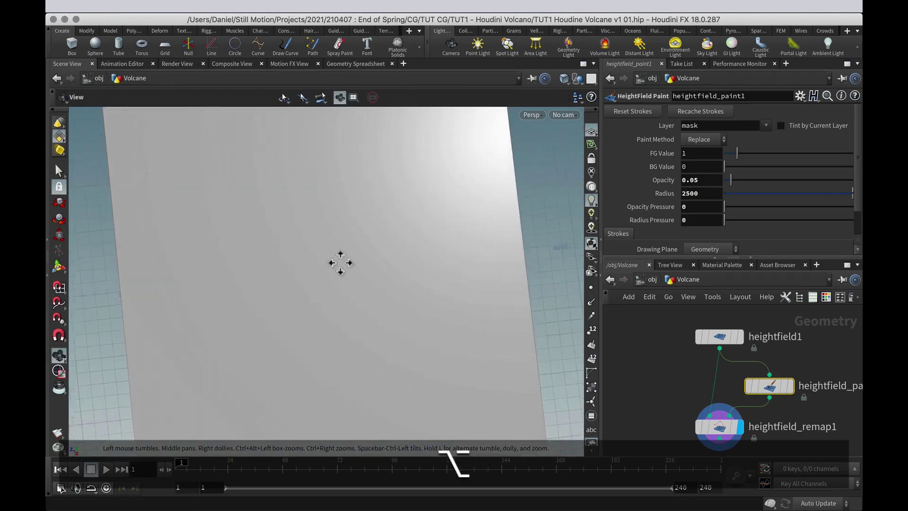
pyautogui.keyDown('alt'); pyautogui.moveTo(340, 263); pyautogui.dragTo(297, 284, button='right'); pyautogui.keyUp('alt')
pyautogui.keyDown('alt'); pyautogui.moveTo(315, 290); pyautogui.dragTo(311, 242); pyautogui.keyUp('alt')
pyautogui.keyDown('alt'); pyautogui.moveTo(309, 284); pyautogui.dragTo(351, 321, button='middle'); pyautogui.keyUp('alt')
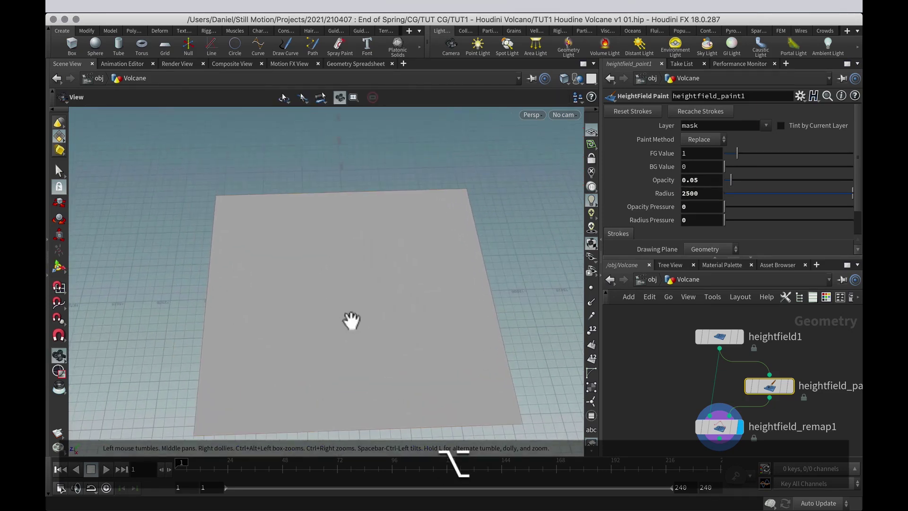
pyautogui.moveTo(319, 283)
pyautogui.mouseDown()
pyautogui.moveTo(362, 286)
pyautogui.moveTo(334, 285)
pyautogui.mouseUp()
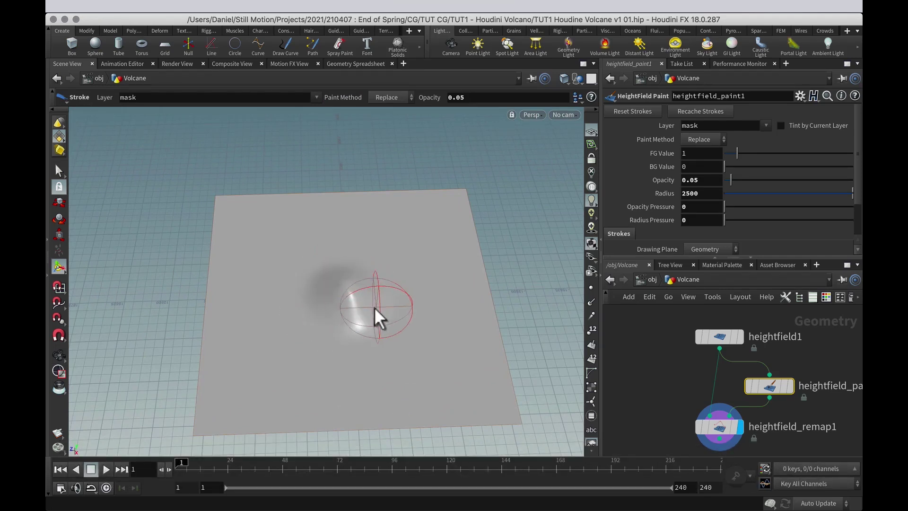
pyautogui.moveTo(374, 308); pyautogui.dragTo(360, 267)
pyautogui.keyDown('alt'); pyautogui.moveTo(359, 267); pyautogui.dragTo(393, 309, button='right'); pyautogui.keyUp('alt')
pyautogui.moveTo(393, 310)
pyautogui.keyDown('alt'); pyautogui.mouseDown()
pyautogui.moveTo(343, 238)
pyautogui.moveTo(433, 183)
pyautogui.moveTo(374, 316)
pyautogui.moveTo(431, 211)
pyautogui.moveTo(466, 322)
pyautogui.moveTo(380, 254)
pyautogui.moveTo(412, 398)
pyautogui.moveTo(376, 287)
pyautogui.moveTo(326, 326)
pyautogui.mouseUp(); pyautogui.keyUp('alt')
pyautogui.press('super+z')
pyautogui.moveTo(326, 326)
pyautogui.mouseDown()
pyautogui.moveTo(287, 340)
pyautogui.moveTo(360, 227)
pyautogui.moveTo(362, 289)
pyautogui.mouseUp()
# - Set the paint brush's Radius to 1000 and Opacity to 0.02, and undo the last stroke
pyautogui.doubleClick(694, 196)
pyautogui.write('1000')
pyautogui.press('super+z')
pyautogui.doubleClick(707, 182)
pyautogui.write('0.02')
pyautogui.keyDown('alt'); pyautogui.moveTo(369, 331); pyautogui.dragTo(386, 389); pyautogui.keyUp('alt')
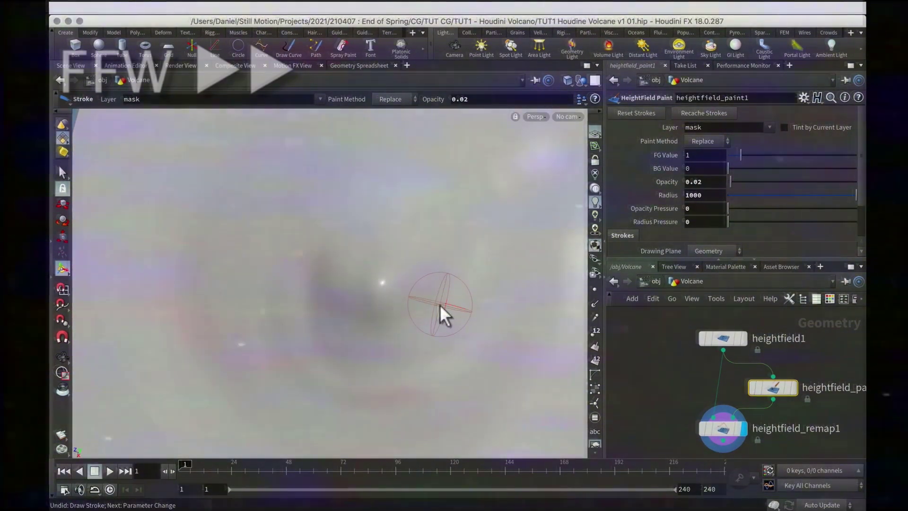
# - Set the brush Radius to 2000 and paint a broad, faint mask stroke across the terrain around the mound
pyautogui.keyDown('alt'); pyautogui.moveTo(439, 304); pyautogui.dragTo(433, 237); pyautogui.keyUp('alt')
pyautogui.doubleClick(695, 195)
pyautogui.write('2000')
pyautogui.press('Return')
pyautogui.moveTo(393, 379)
pyautogui.keyDown('alt'); pyautogui.mouseDown()
pyautogui.moveTo(376, 336)
pyautogui.moveTo(350, 392)
pyautogui.mouseUp(); pyautogui.keyUp('alt')
pyautogui.moveTo(297, 362)
pyautogui.mouseDown()
pyautogui.moveTo(317, 287)
pyautogui.moveTo(419, 346)
pyautogui.moveTo(493, 249)
pyautogui.moveTo(356, 314)
pyautogui.moveTo(486, 242)
pyautogui.moveTo(411, 240)
pyautogui.moveTo(474, 350)
pyautogui.mouseUp()
# - Set the brush Radius to 2500, keep shaping the volcano's surroundings with resized brushes, and undo the unwanted strokes
pyautogui.doubleClick(694, 196)
pyautogui.write('2500')
pyautogui.press('Return')
pyautogui.moveTo(393, 313)
pyautogui.keyDown('alt'); pyautogui.mouseDown()
pyautogui.moveTo(416, 268)
pyautogui.moveTo(423, 363)
pyautogui.moveTo(544, 267)
pyautogui.mouseUp(); pyautogui.keyUp('alt')
pyautogui.scroll(-10, 395, 356)
pyautogui.moveTo(393, 356)
pyautogui.keyDown('alt'); pyautogui.mouseDown()
pyautogui.moveTo(372, 274)
pyautogui.moveTo(377, 281)
pyautogui.moveTo(449, 256)
pyautogui.moveTo(423, 205)
pyautogui.moveTo(405, 320)
pyautogui.mouseUp(); pyautogui.keyUp('alt')
pyautogui.press('super+z')
pyautogui.scroll(-4, 455, 251)
pyautogui.press('super+z')
pyautogui.press('super+z')
# - Refine the volcano cone and its slopes with the brush resized to a radius of about 833, undoing unwanted strokes
pyautogui.moveTo(399, 265)
pyautogui.keyDown('alt'); pyautogui.mouseDown()
pyautogui.moveTo(407, 296)
pyautogui.moveTo(379, 257)
pyautogui.moveTo(430, 225)
pyautogui.moveTo(352, 410)
pyautogui.moveTo(356, 328)
pyautogui.moveTo(317, 319)
pyautogui.moveTo(336, 336)
pyautogui.mouseUp(); pyautogui.keyUp('alt')
pyautogui.press('super+z')
pyautogui.scroll(10, 357, 328)
pyautogui.press('super+z')
pyautogui.keyDown('alt'); pyautogui.moveTo(347, 378); pyautogui.dragTo(309, 246); pyautogui.keyUp('alt')
pyautogui.scroll(-6, 354, 293)
pyautogui.moveTo(354, 292)
pyautogui.keyDown('alt'); pyautogui.mouseDown()
pyautogui.moveTo(326, 263)
pyautogui.moveTo(348, 336)
pyautogui.mouseUp(); pyautogui.keyUp('alt')
pyautogui.moveTo(348, 336)
pyautogui.keyDown('alt'); pyautogui.mouseDown()
pyautogui.moveTo(387, 373)
pyautogui.moveTo(376, 299)
pyautogui.moveTo(362, 330)
pyautogui.moveTo(375, 331)
pyautogui.moveTo(331, 294)
pyautogui.mouseUp(); pyautogui.keyUp('alt')
pyautogui.scroll(-6, 376, 299)
pyautogui.press('super+z')
pyautogui.press('super+z')
pyautogui.moveTo(375, 356)
pyautogui.keyDown('alt'); pyautogui.mouseDown()
pyautogui.moveTo(363, 338)
pyautogui.moveTo(274, 349)
pyautogui.moveTo(402, 361)
pyautogui.moveTo(411, 391)
pyautogui.moveTo(413, 364)
pyautogui.moveTo(336, 381)
pyautogui.mouseUp(); pyautogui.keyUp('alt')
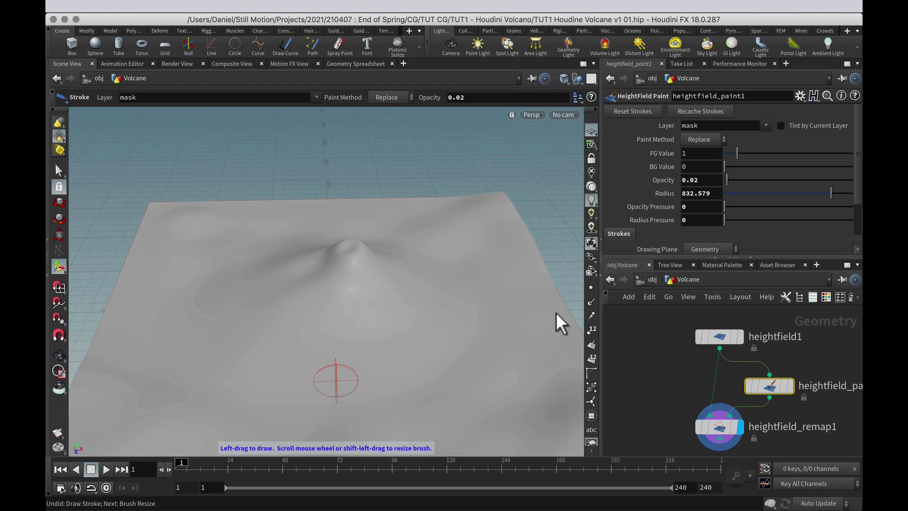
# - Add a HeightField Noise node below heightfield_remap1, wired from the Remap's output to its terrain input, and display it
pyautogui.keyDown('alt'); pyautogui.moveTo(774, 407); pyautogui.dragTo(751, 387); pyautogui.keyUp('alt')
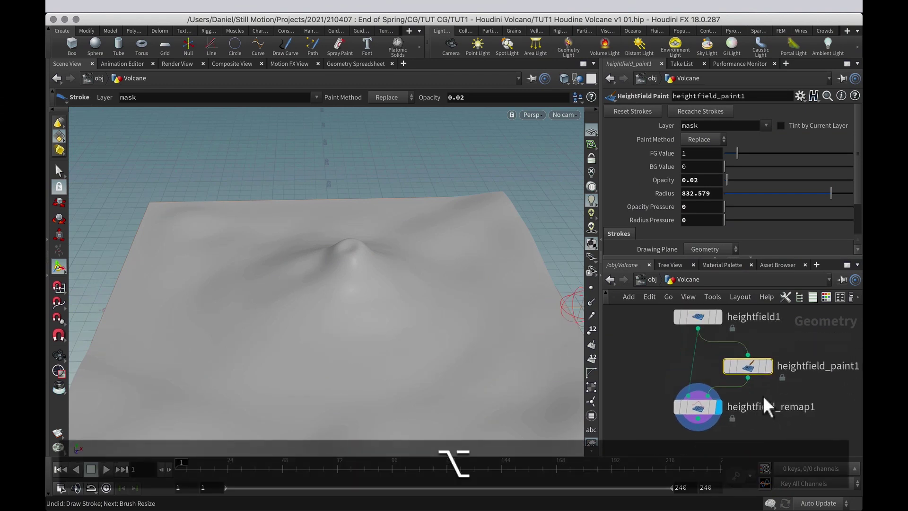
pyautogui.keyDown('alt'); pyautogui.moveTo(675, 385); pyautogui.dragTo(669, 348); pyautogui.keyUp('alt')
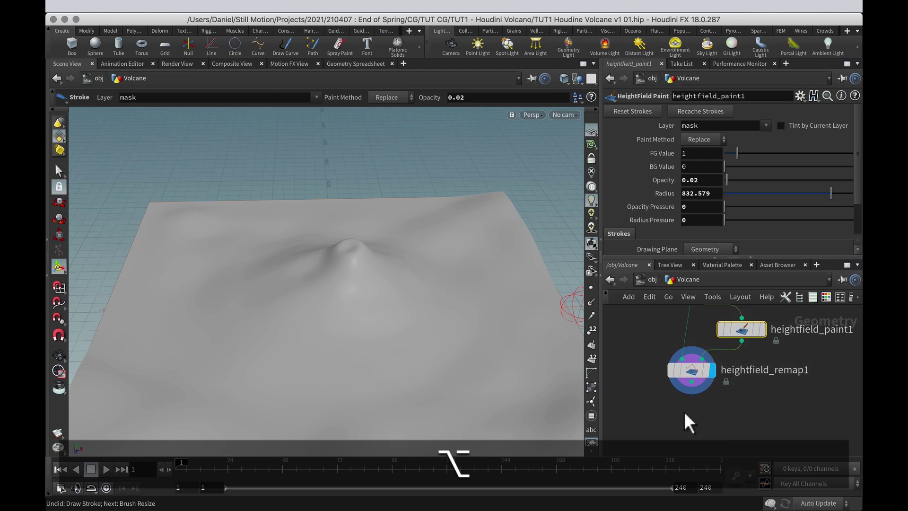
pyautogui.press('Tab')
pyautogui.write('noise')
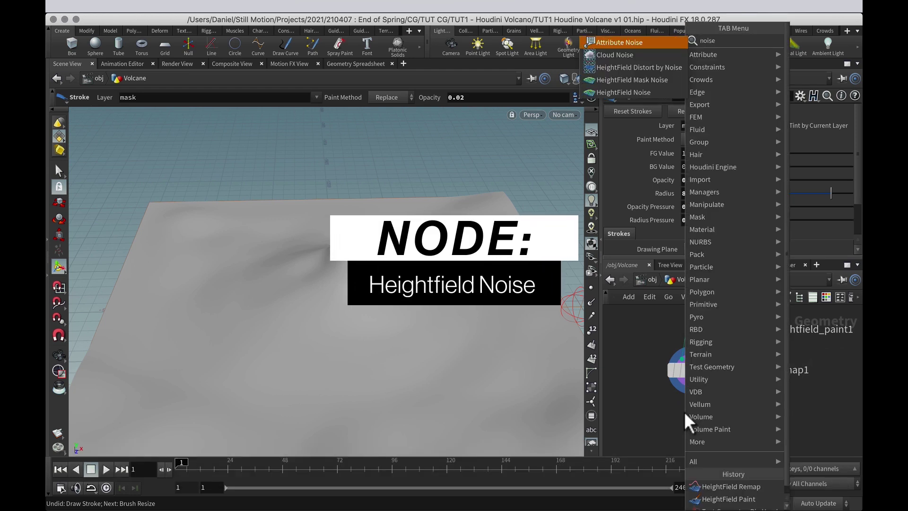
pyautogui.press('Down')
pyautogui.press('Down')
pyautogui.press('Down')
pyautogui.press('Down')
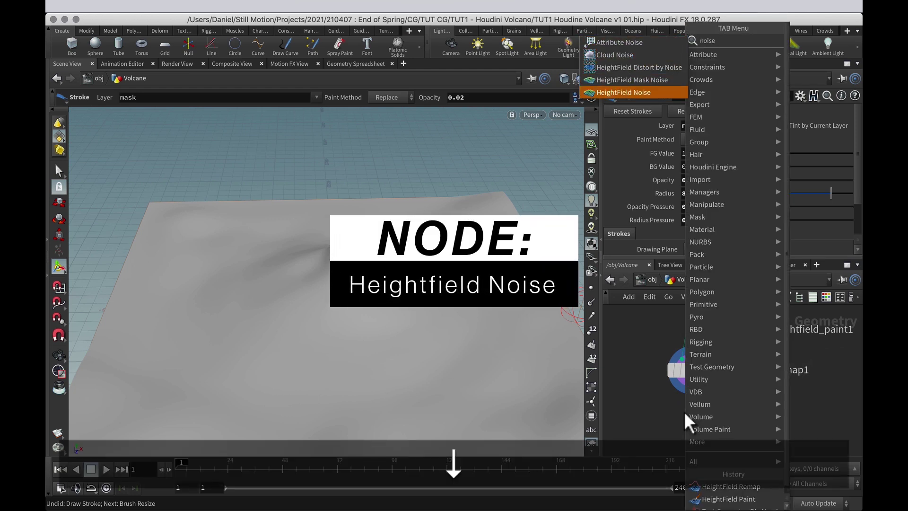
pyautogui.press('Return')
pyautogui.click(683, 411)
pyautogui.click(681, 403)
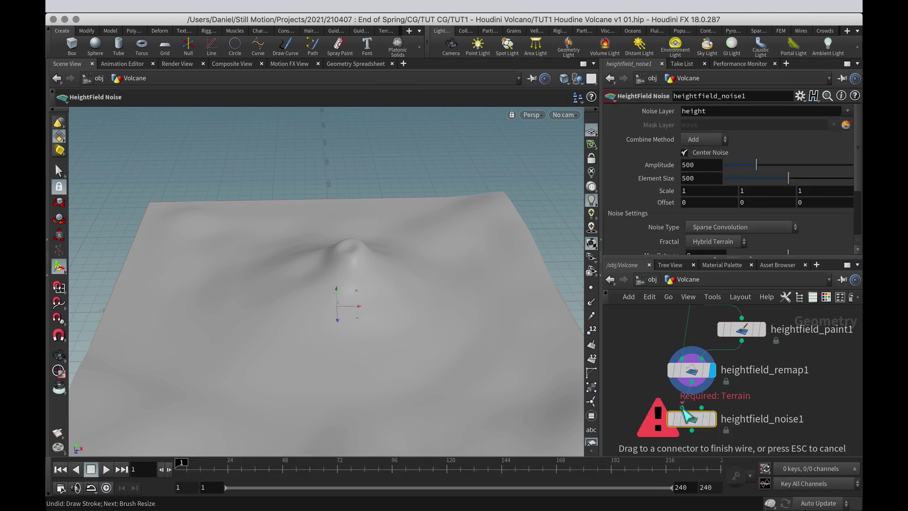
pyautogui.click(711, 419)
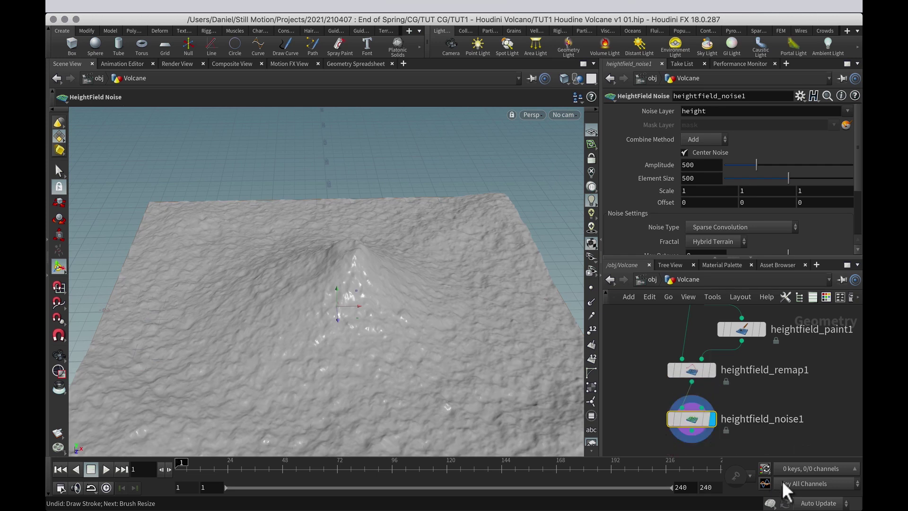
# - Rename the HeightField Noise node as Hills
pyautogui.doubleClick(767, 417)
pyautogui.press('super+shift+a')
pyautogui.write('Hills')
pyautogui.press('Return')
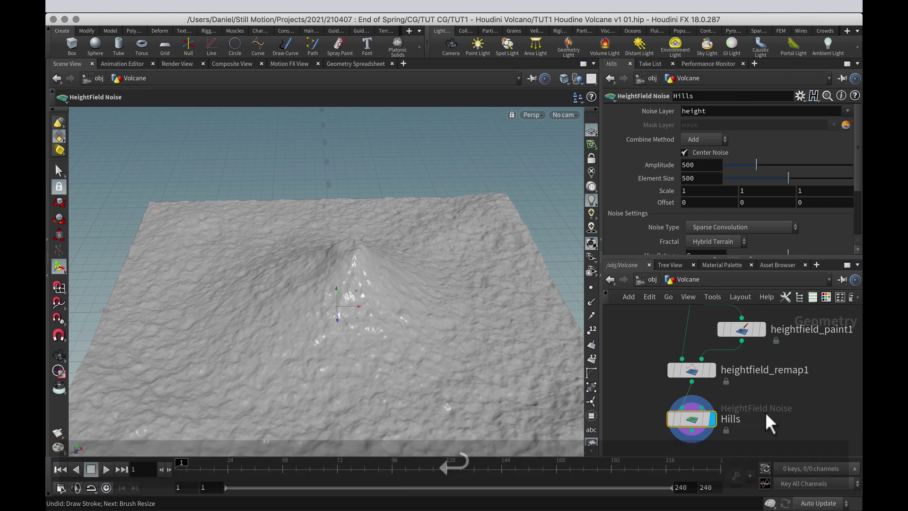
# - Change the Hills node's Noise Type to Worley (cellular) F1
pyautogui.moveTo(859, 147); pyautogui.dragTo(853, 202)
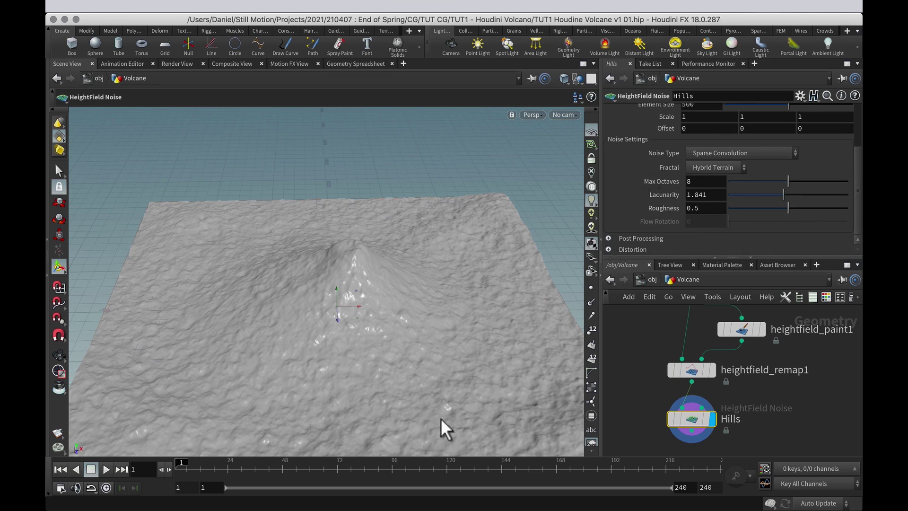
pyautogui.keyDown('alt'); pyautogui.moveTo(300, 321); pyautogui.dragTo(389, 307); pyautogui.keyUp('alt')
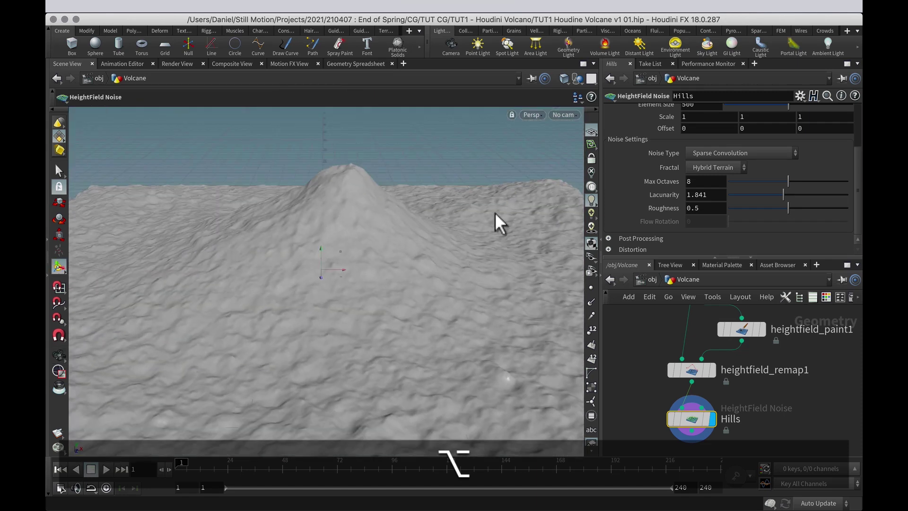
pyautogui.click(748, 154)
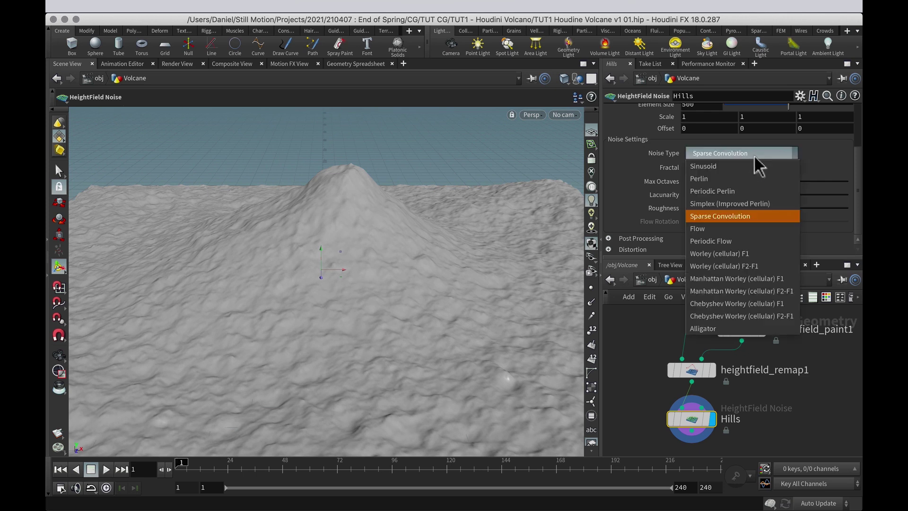
pyautogui.click(725, 253)
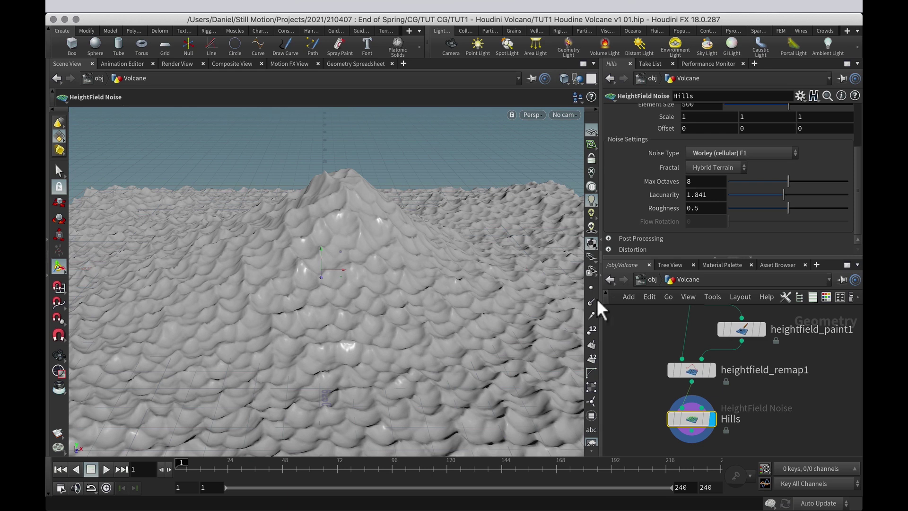
# - Set the Hills noise Roughness to 1 and Lacunarity to 2.442, inspecting the terrain detail
pyautogui.moveTo(787, 209); pyautogui.dragTo(848, 209)
pyautogui.keyDown('alt'); pyautogui.moveTo(333, 381); pyautogui.dragTo(617, 290, button='right'); pyautogui.keyUp('alt')
pyautogui.keyDown('alt'); pyautogui.moveTo(412, 302); pyautogui.dragTo(257, 439, button='right'); pyautogui.keyUp('alt')
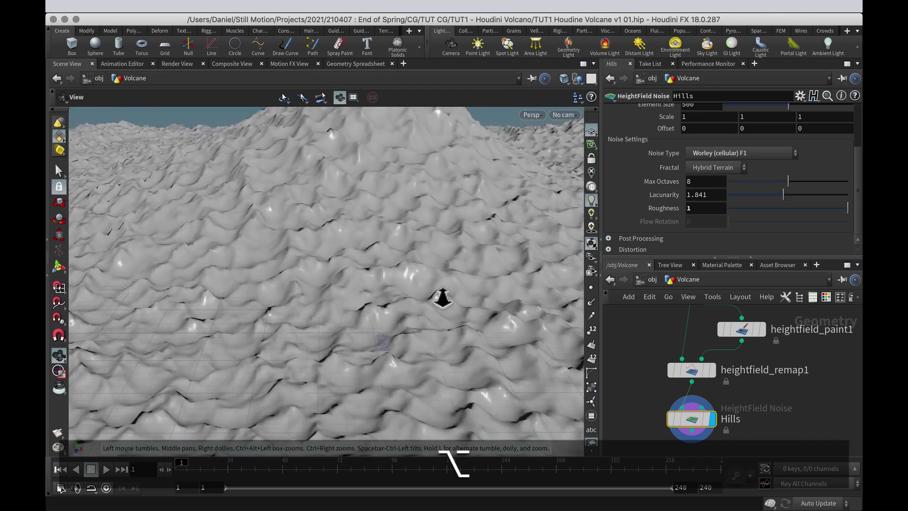
pyautogui.keyDown('alt'); pyautogui.moveTo(442, 298); pyautogui.dragTo(321, 392, button='right'); pyautogui.keyUp('alt')
pyautogui.keyDown('alt'); pyautogui.moveTo(461, 316); pyautogui.dragTo(428, 356, button='middle'); pyautogui.keyUp('alt')
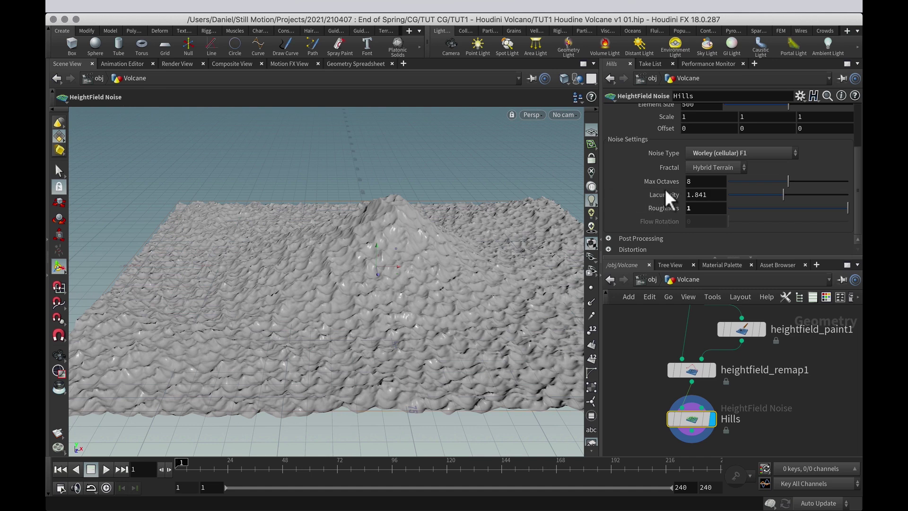
pyautogui.moveTo(783, 195); pyautogui.dragTo(801, 195)
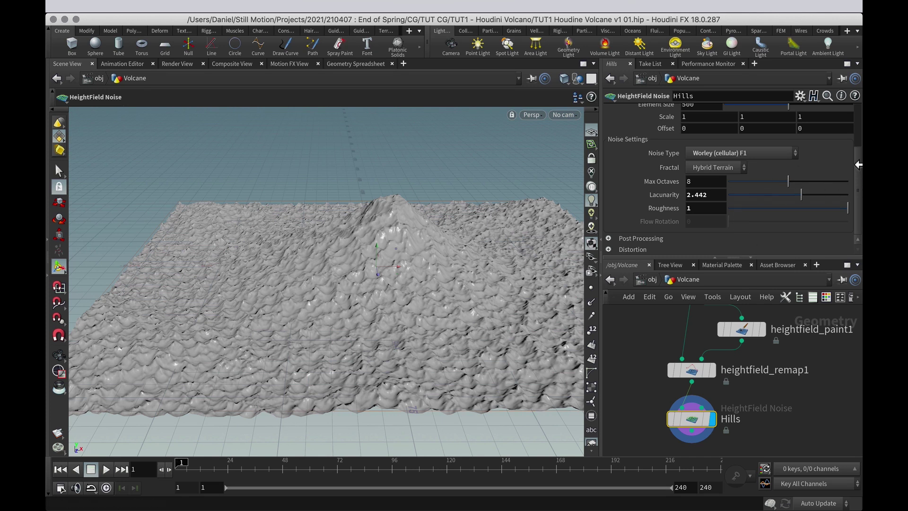
# - Set the Hills noise Element Size to 5000 and Amplitude to 1300
pyautogui.scroll(4, 861, 147)
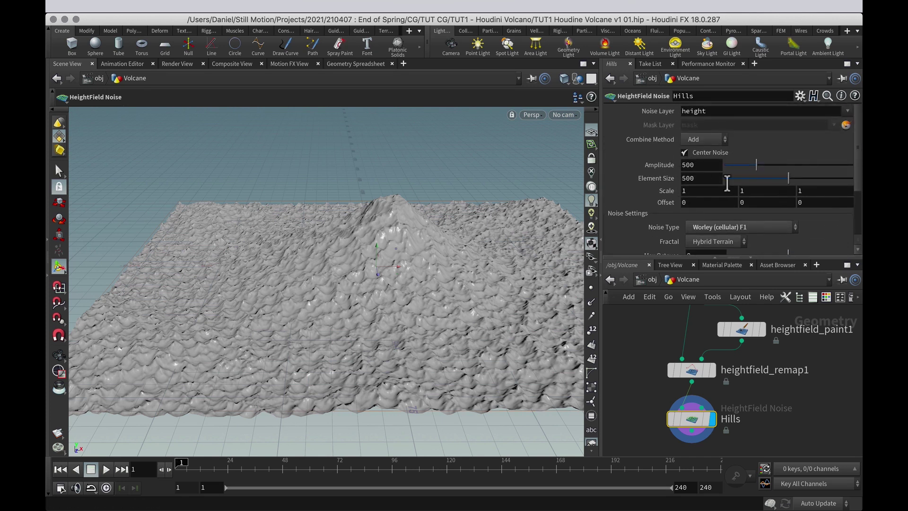
pyautogui.moveTo(790, 176); pyautogui.dragTo(854, 175)
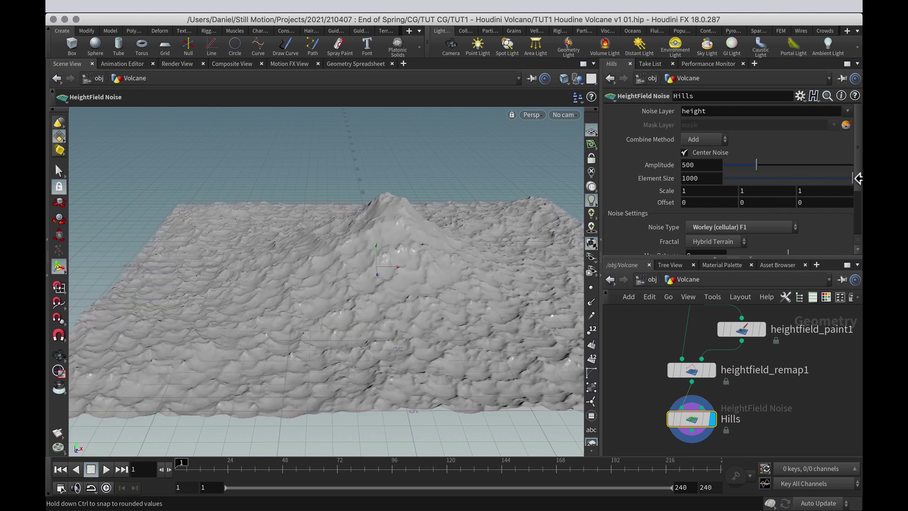
pyautogui.moveTo(686, 177); pyautogui.dragTo(643, 177)
pyautogui.write('5')
pyautogui.press('Return')
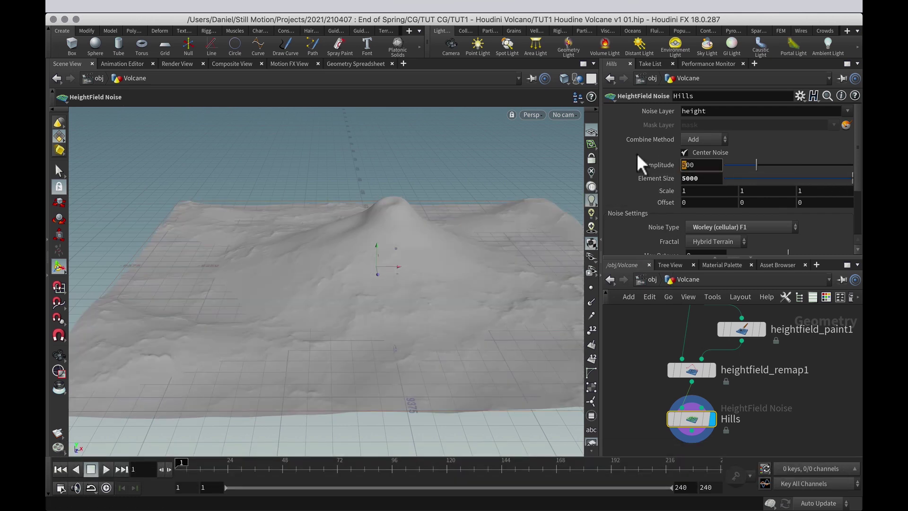
pyautogui.write('13')
pyautogui.press('Return')
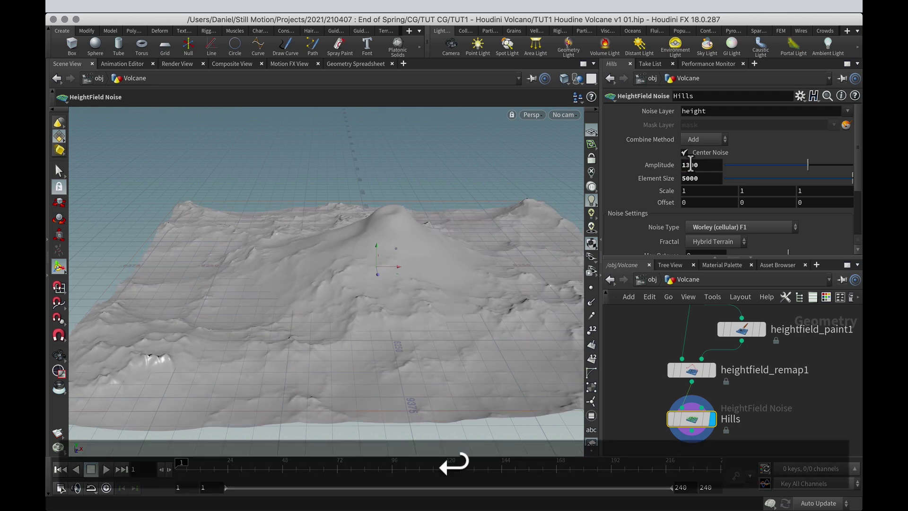
# - Turn off Center Noise on the Hills node and check the terrain from low and high angles
pyautogui.press('alt')
pyautogui.keyDown('alt'); pyautogui.moveTo(204, 388); pyautogui.dragTo(316, 326); pyautogui.keyUp('alt')
pyautogui.click(684, 151)
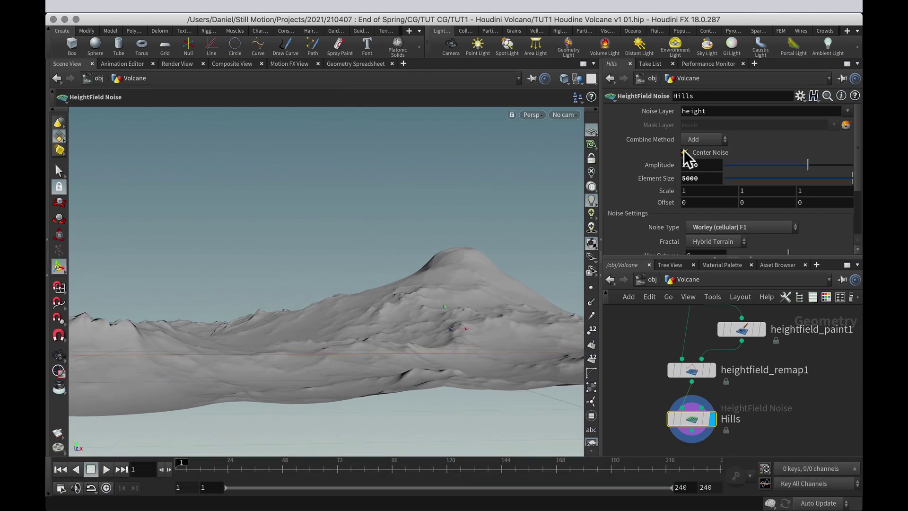
pyautogui.keyDown('alt'); pyautogui.moveTo(471, 267); pyautogui.dragTo(397, 376); pyautogui.keyUp('alt')
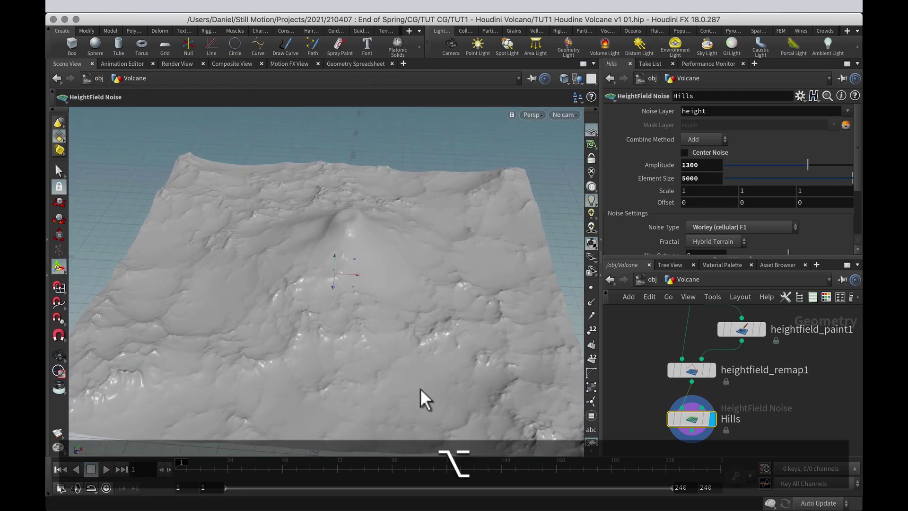
# - Examine the Hills terrain around the volcano from high, low and side angles
pyautogui.press('alt')
pyautogui.keyDown('alt'); pyautogui.moveTo(364, 218); pyautogui.dragTo(341, 361); pyautogui.keyUp('alt')
pyautogui.keyDown('alt'); pyautogui.moveTo(342, 362); pyautogui.dragTo(461, 185, button='right'); pyautogui.keyUp('alt')
pyautogui.keyDown('alt'); pyautogui.moveTo(328, 245); pyautogui.dragTo(439, 175, button='right'); pyautogui.keyUp('alt')
pyautogui.keyDown('alt'); pyautogui.moveTo(392, 279); pyautogui.dragTo(379, 142); pyautogui.keyUp('alt')
pyautogui.keyDown('alt'); pyautogui.moveTo(365, 213); pyautogui.dragTo(407, 352, button='right'); pyautogui.keyUp('alt')
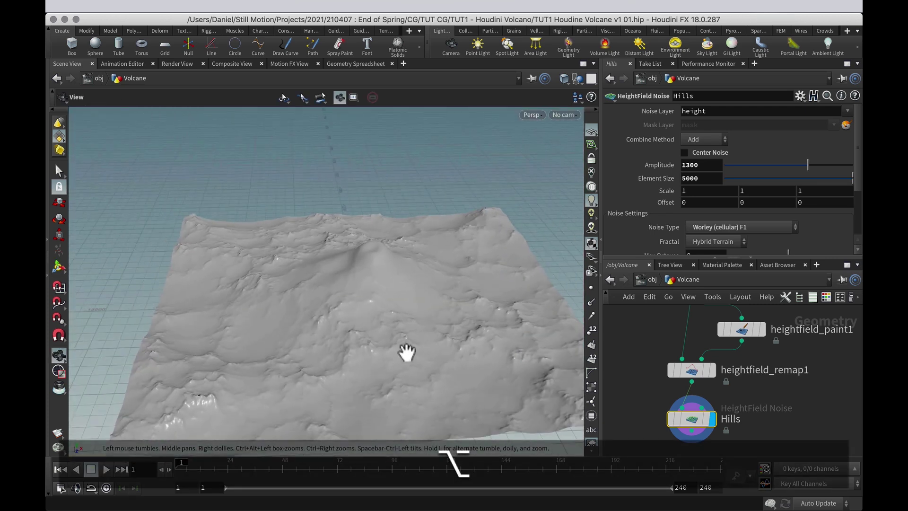
pyautogui.keyDown('alt'); pyautogui.moveTo(407, 352); pyautogui.dragTo(330, 342); pyautogui.keyUp('alt')
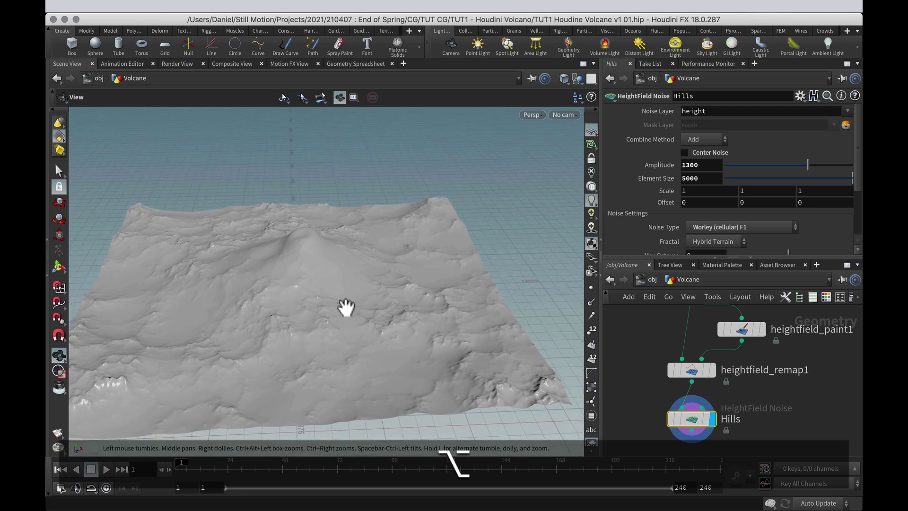
pyautogui.press('Return')
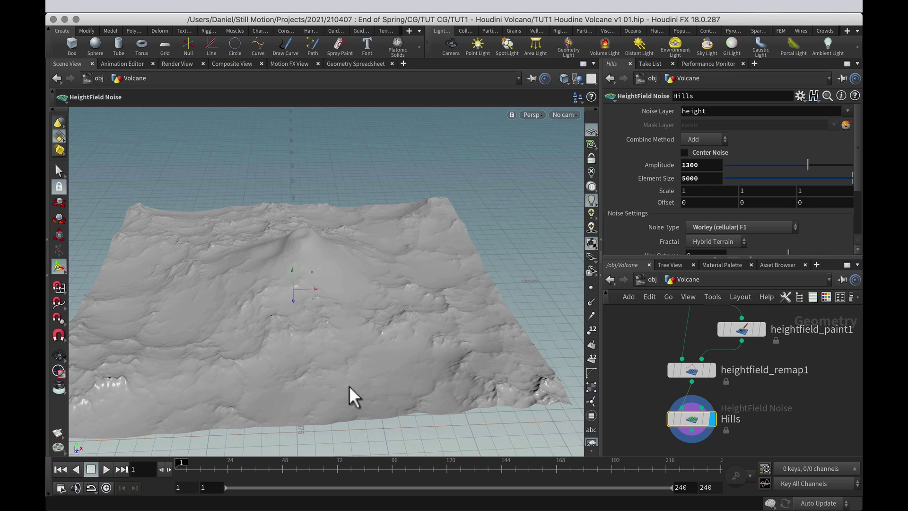
# - Duplicate the heightfield_paint1 node onto a branch below heightfield_remap1 and move Hills down to make room for it
pyautogui.moveTo(740, 334)
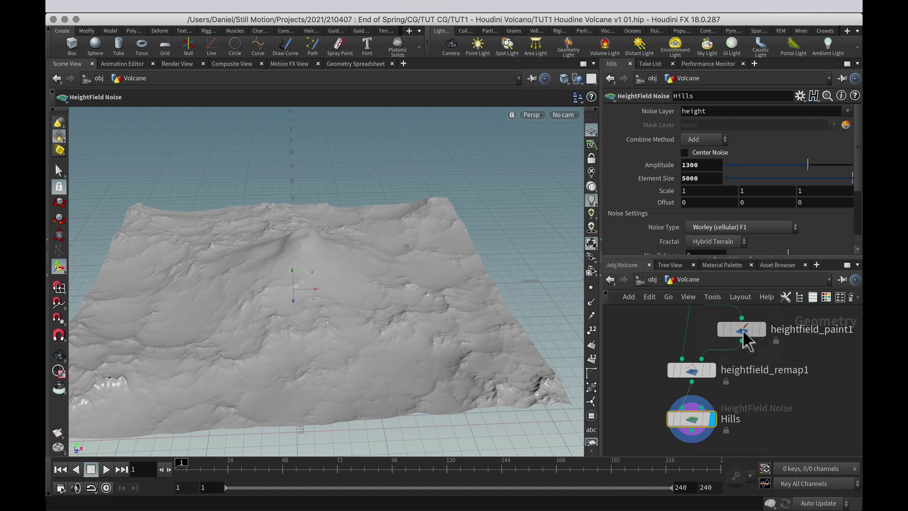
pyautogui.click(743, 330)
pyautogui.keyDown('alt'); pyautogui.moveTo(743, 329); pyautogui.dragTo(694, 383); pyautogui.keyUp('alt')
pyautogui.moveTo(693, 421); pyautogui.dragTo(694, 451)
pyautogui.moveTo(740, 382); pyautogui.dragTo(781, 361)
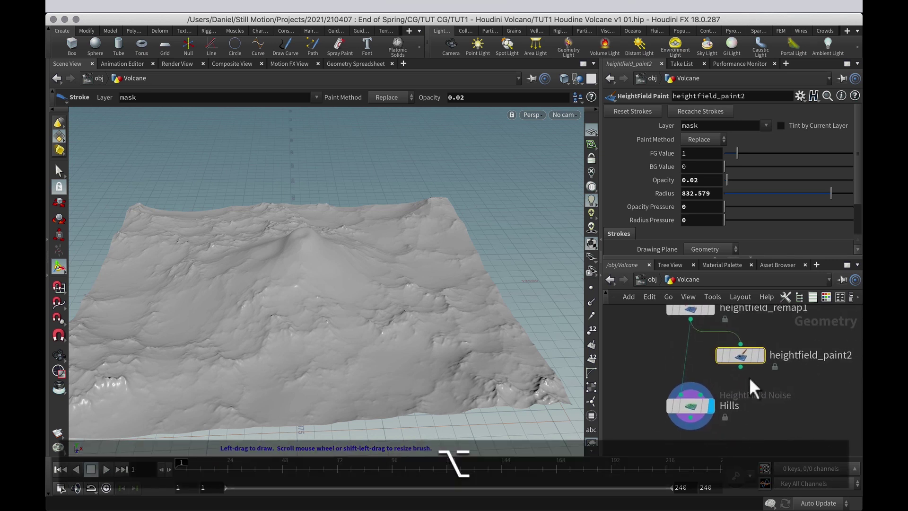
# - Wire heightfield_paint2 into the mask input of the Hills node and check the masked terrain
pyautogui.click(740, 367)
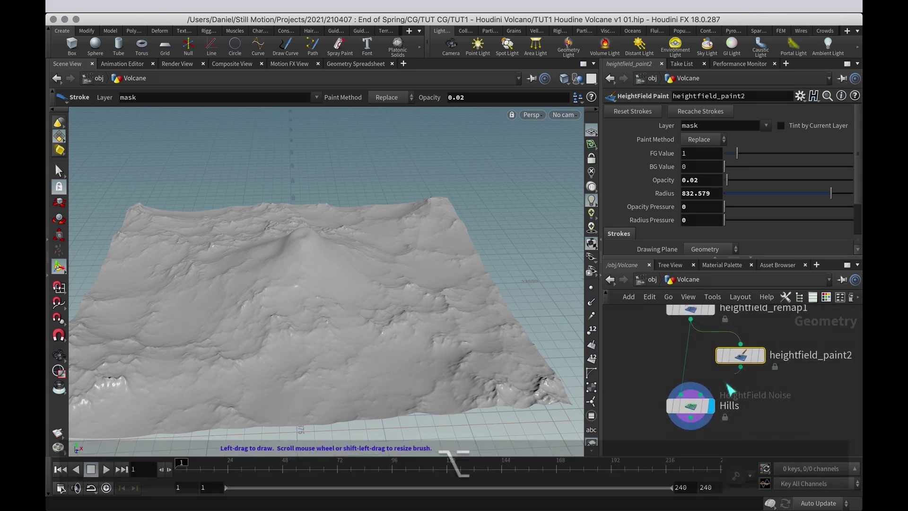
pyautogui.click(699, 411)
pyautogui.moveTo(765, 364)
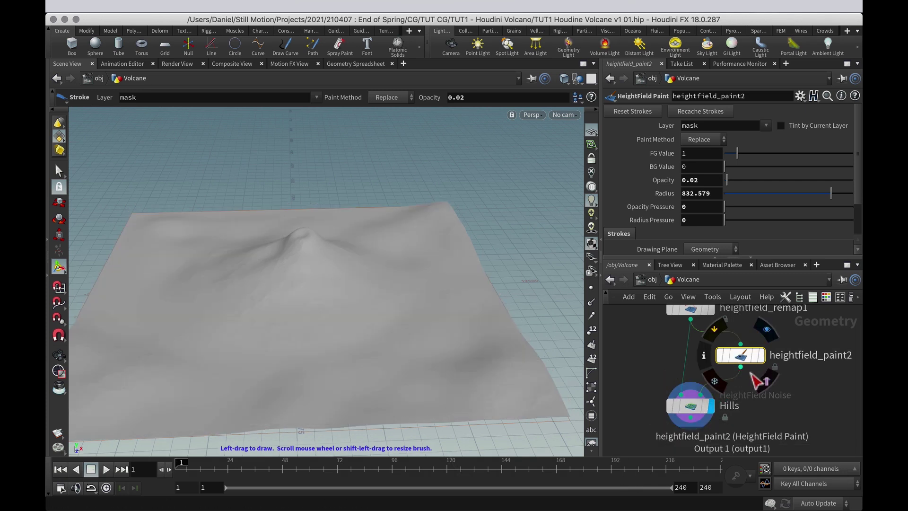
pyautogui.click(696, 407)
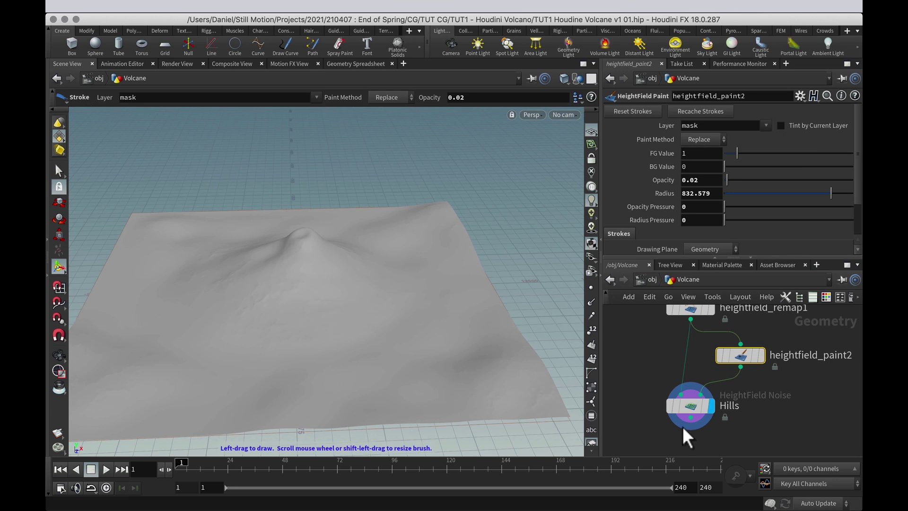
pyautogui.keyDown('alt'); pyautogui.moveTo(264, 266); pyautogui.dragTo(359, 341); pyautogui.keyUp('alt')
pyautogui.keyDown('alt'); pyautogui.moveTo(409, 329); pyautogui.dragTo(433, 334, button='middle'); pyautogui.keyUp('alt')
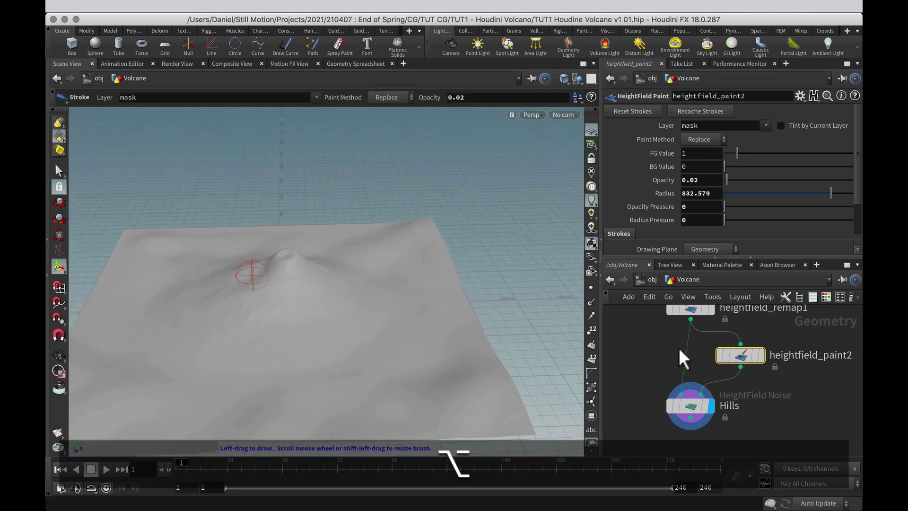
# - Display heightfield_paint2, reset its copied strokes, and set the brush Opacity to 1 and Radius to 5448.79
pyautogui.click(763, 359)
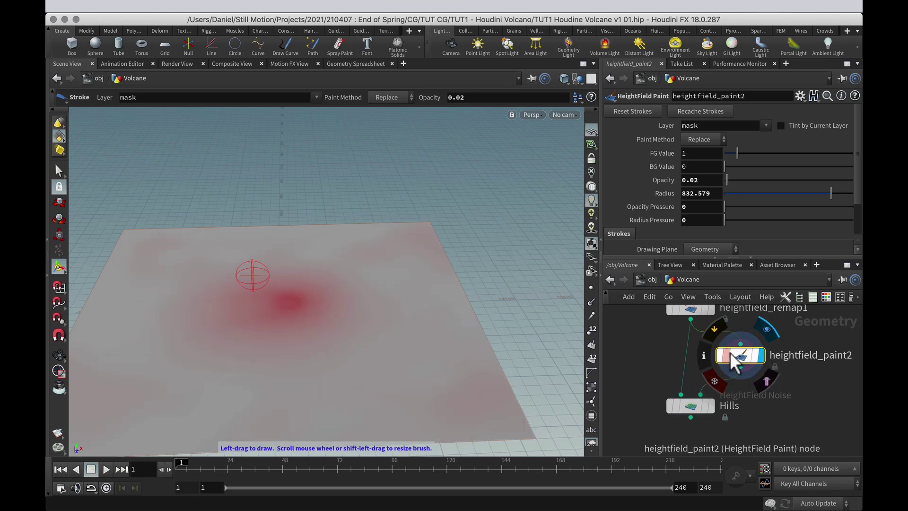
pyautogui.moveTo(335, 265)
pyautogui.keyDown('alt'); pyautogui.mouseDown()
pyautogui.moveTo(327, 374)
pyautogui.moveTo(324, 355)
pyautogui.moveTo(381, 299)
pyautogui.mouseUp(); pyautogui.keyUp('alt')
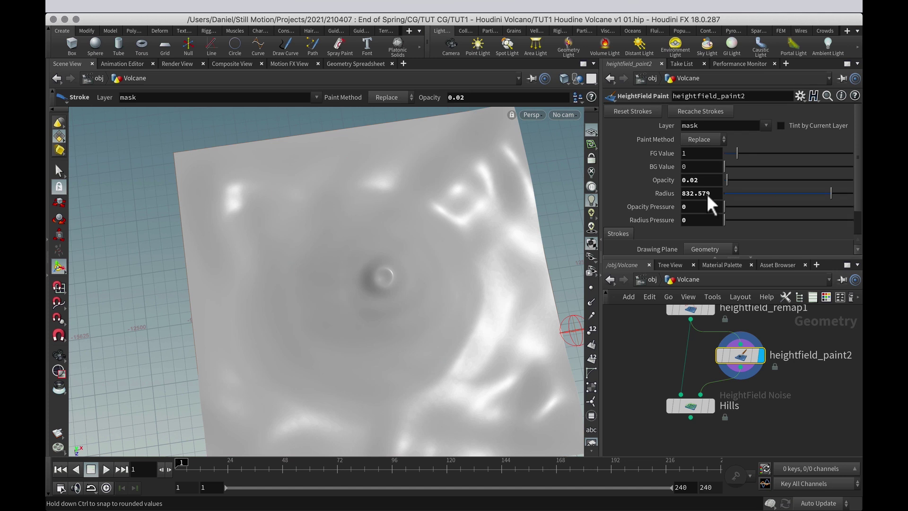
pyautogui.moveTo(783, 185); pyautogui.dragTo(858, 192)
pyautogui.scroll(10, 465, 242)
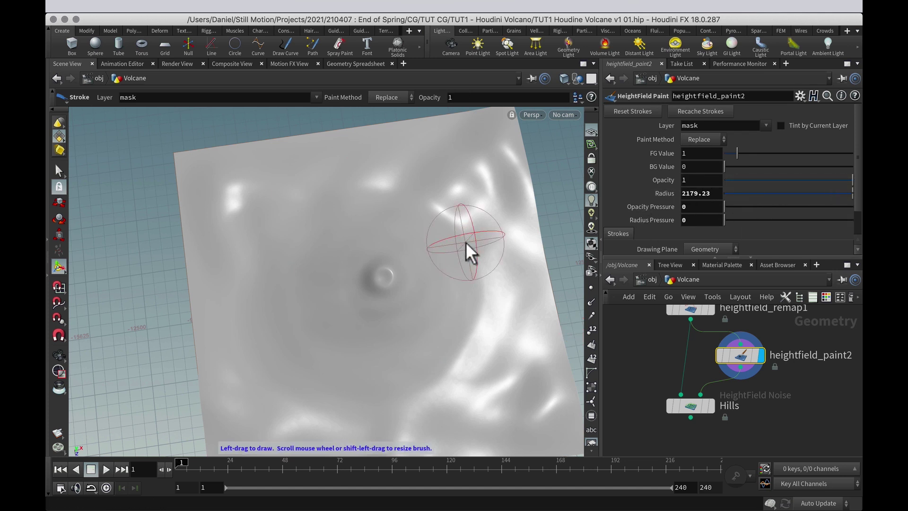
pyautogui.scroll(-4, 466, 242)
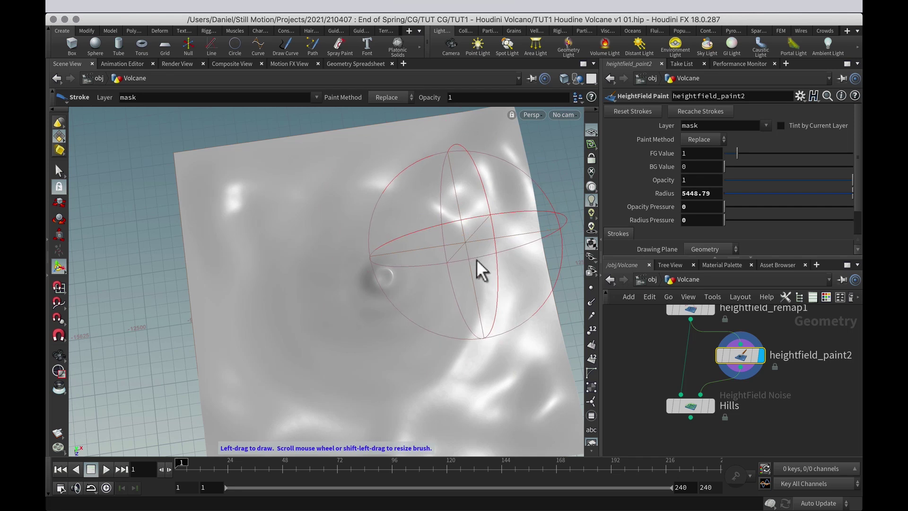
# - Paint the hills mask around the outer terrain surrounding the volcano, with the Hills node displayed
pyautogui.moveTo(475, 197)
pyautogui.mouseDown()
pyautogui.moveTo(491, 199)
pyautogui.moveTo(521, 328)
pyautogui.moveTo(482, 300)
pyautogui.mouseUp()
pyautogui.moveTo(482, 300)
pyautogui.keyDown('alt'); pyautogui.mouseDown(button='middle')
pyautogui.moveTo(453, 256)
pyautogui.moveTo(426, 169)
pyautogui.mouseUp(button='middle'); pyautogui.keyUp('alt')
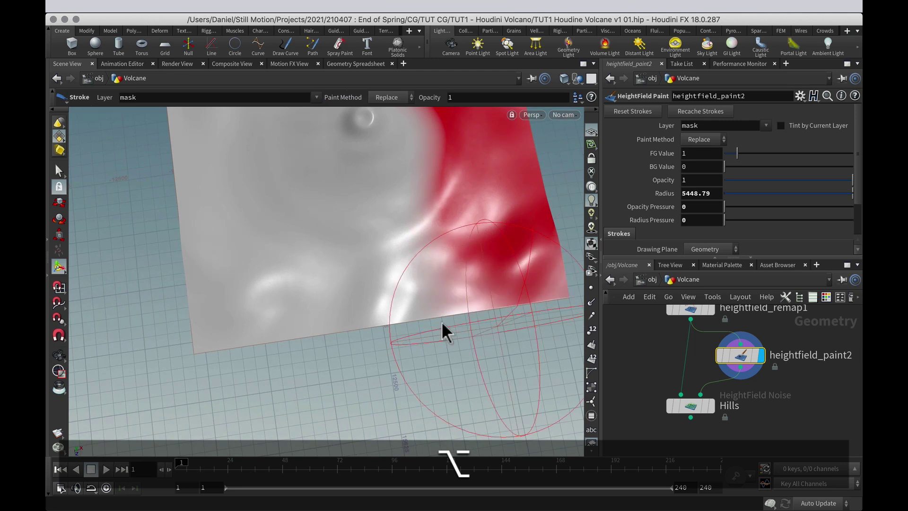
pyautogui.click(711, 405)
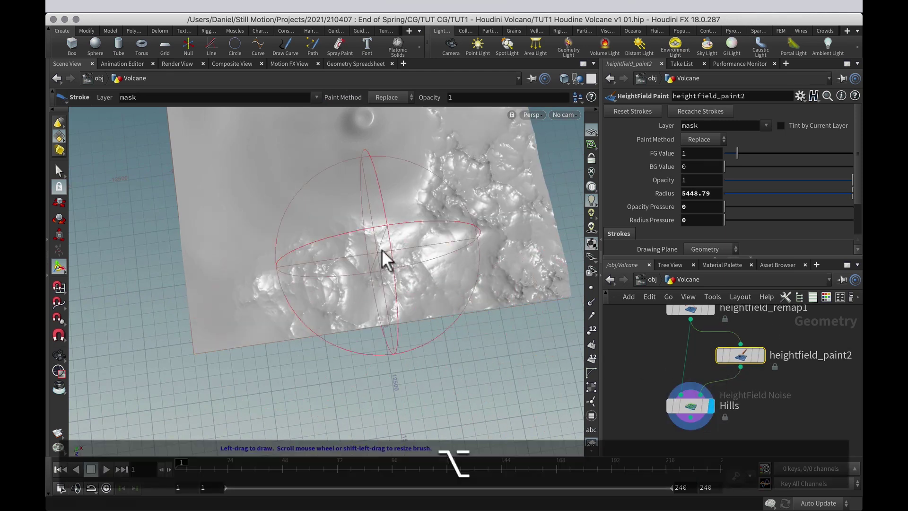
pyautogui.keyDown('alt'); pyautogui.moveTo(382, 258); pyautogui.dragTo(421, 282, button='middle'); pyautogui.keyUp('alt')
pyautogui.moveTo(422, 307)
pyautogui.keyDown('alt'); pyautogui.mouseDown()
pyautogui.moveTo(385, 318)
pyautogui.moveTo(284, 222)
pyautogui.moveTo(274, 147)
pyautogui.mouseUp(); pyautogui.keyUp('alt')
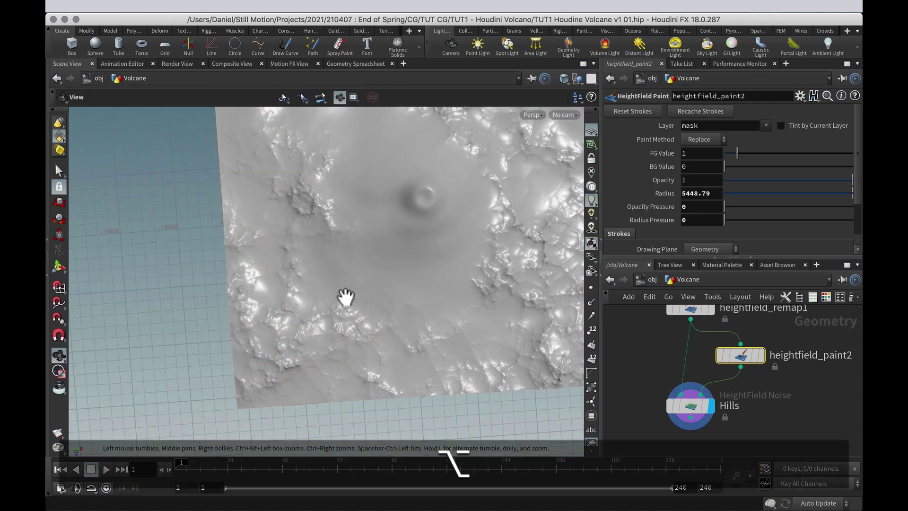
pyautogui.keyDown('alt'); pyautogui.moveTo(346, 297); pyautogui.dragTo(332, 454, button='middle'); pyautogui.keyUp('alt')
pyautogui.moveTo(244, 290); pyautogui.dragTo(437, 238)
pyautogui.keyDown('alt'); pyautogui.moveTo(465, 424); pyautogui.dragTo(375, 345, button='middle'); pyautogui.keyUp('alt')
pyautogui.keyDown('alt'); pyautogui.moveTo(374, 345); pyautogui.dragTo(350, 262, button='right'); pyautogui.keyUp('alt')
# - Paint a softer hills mask onto the volcano's lower slopes with brush Radius 2862.24 and Opacity 0.374
pyautogui.scroll(-6, 350, 262)
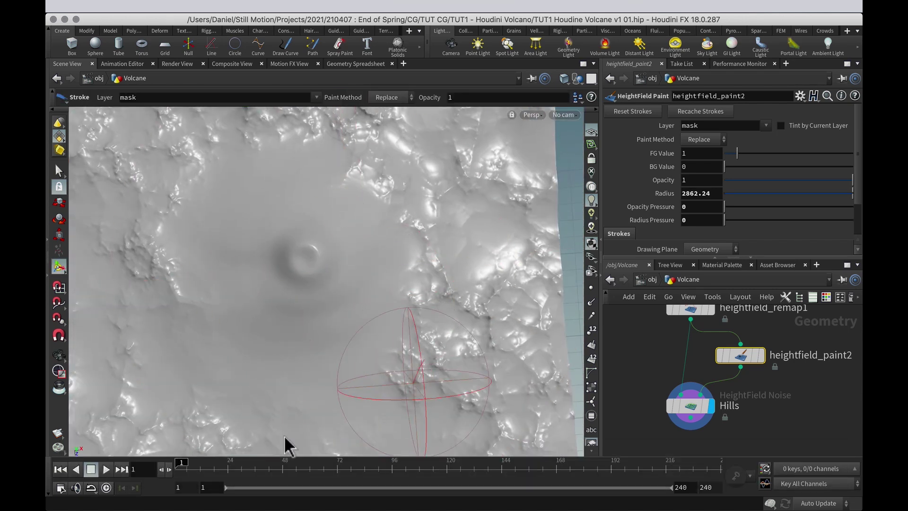
pyautogui.moveTo(787, 180); pyautogui.dragTo(773, 181)
pyautogui.moveTo(385, 262)
pyautogui.mouseDown()
pyautogui.moveTo(430, 273)
pyautogui.moveTo(367, 314)
pyautogui.mouseUp()
pyautogui.keyDown('alt'); pyautogui.moveTo(367, 314); pyautogui.dragTo(350, 282, button='right'); pyautogui.keyUp('alt')
pyautogui.keyDown('alt'); pyautogui.moveTo(351, 282); pyautogui.dragTo(383, 327); pyautogui.keyUp('alt')
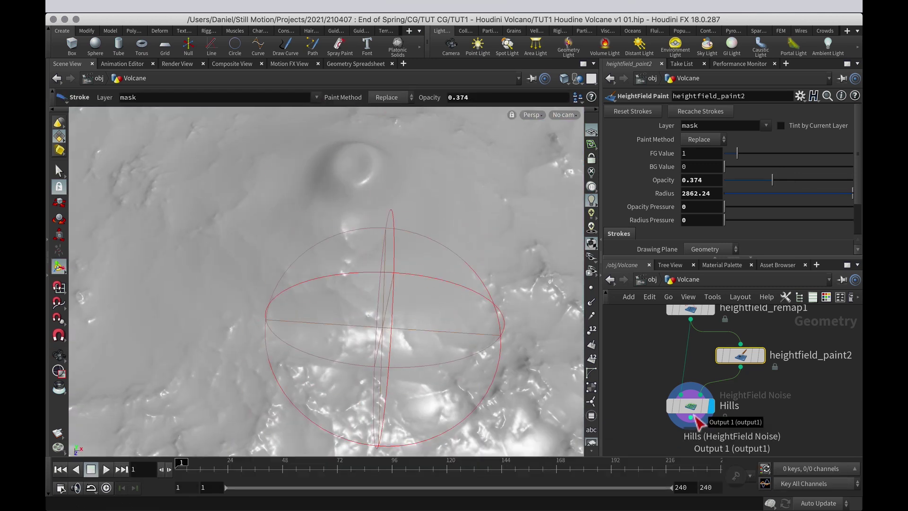
# - Add a HeightField Noise node below Hills, connected to its output
pyautogui.keyDown('alt'); pyautogui.moveTo(794, 402); pyautogui.dragTo(803, 373); pyautogui.keyUp('alt')
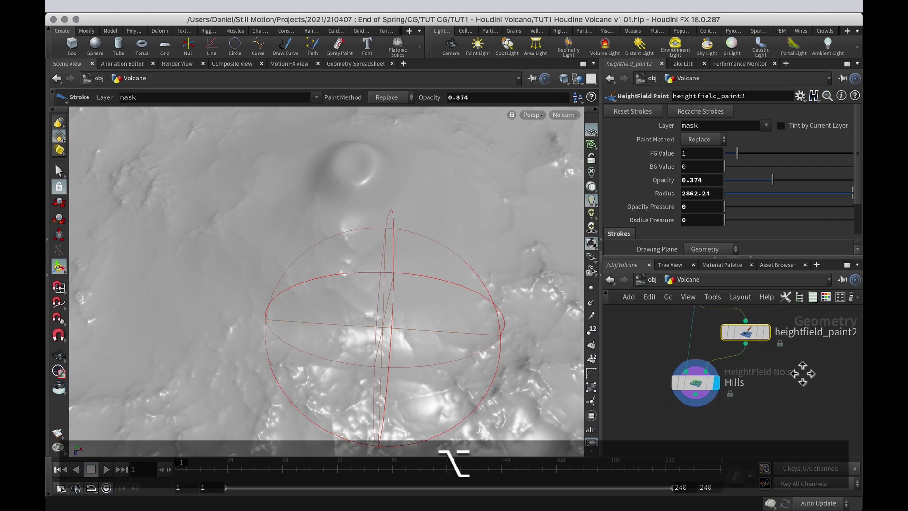
pyautogui.click(695, 349)
pyautogui.press('Tab')
pyautogui.write('n')
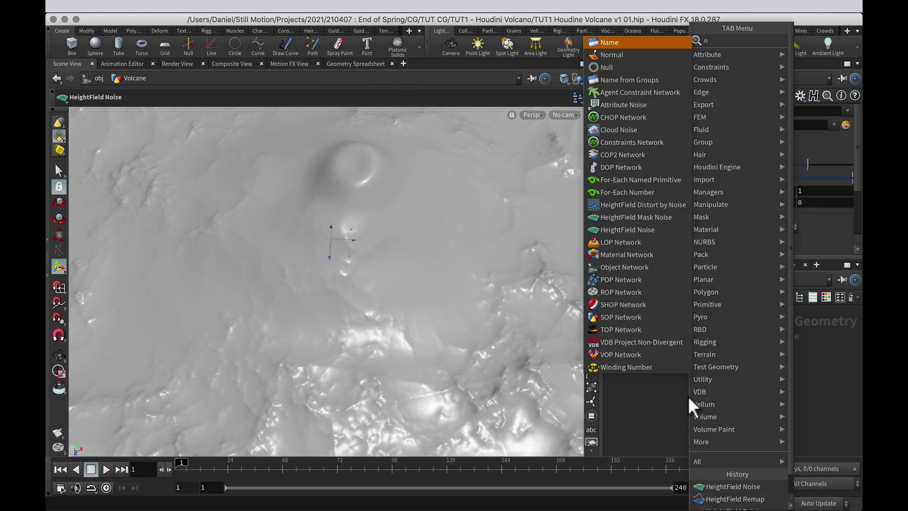
pyautogui.write('oise')
pyautogui.press('Down')
pyautogui.press('Down')
pyautogui.press('Down')
pyautogui.press('Down')
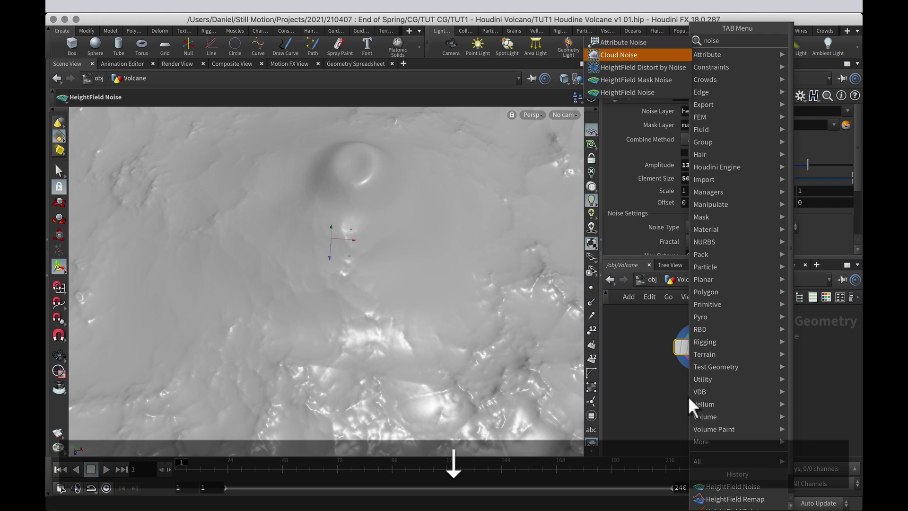
pyautogui.press('Return')
pyautogui.click(699, 397)
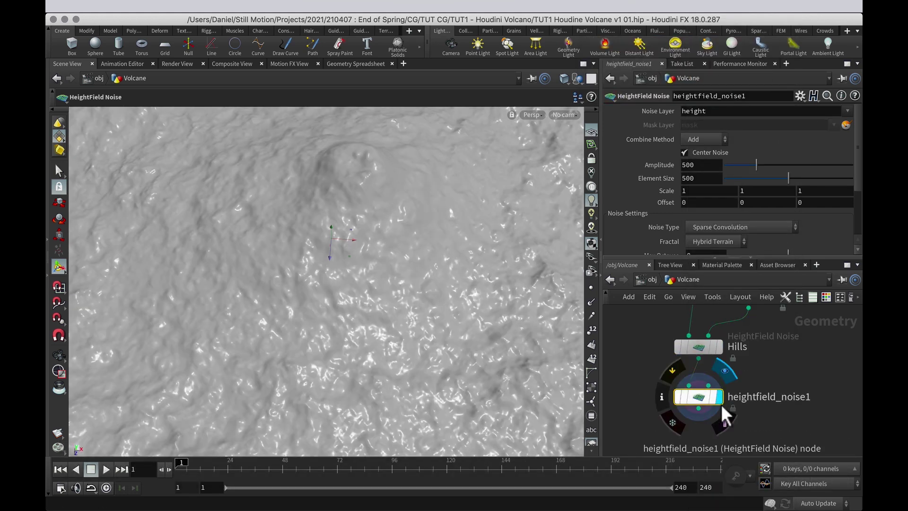
# - Rename the new HeightField Noise node as Wibble_Wobble
pyautogui.press('Escape')
pyautogui.moveTo(371, 300); pyautogui.dragTo(408, 313)
pyautogui.press('Return')
pyautogui.doubleClick(762, 399)
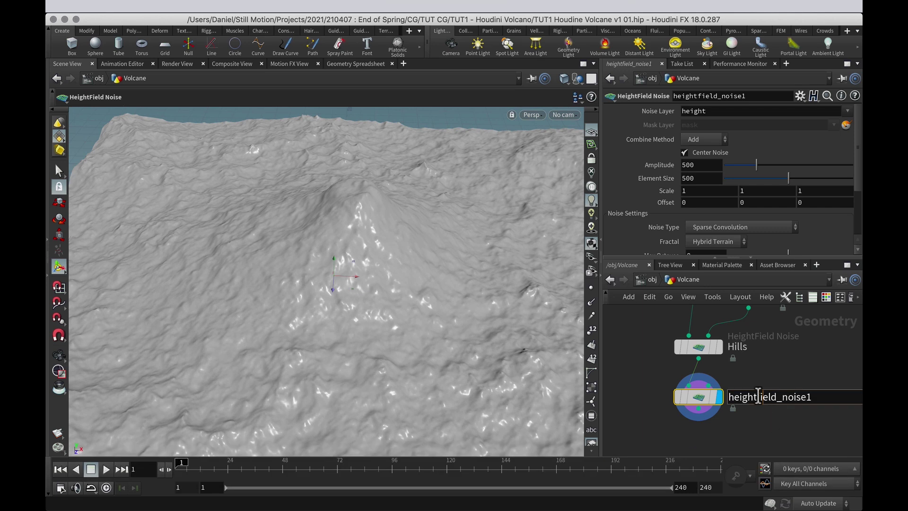
pyautogui.press('shift+super+a')
pyautogui.write('Wi')
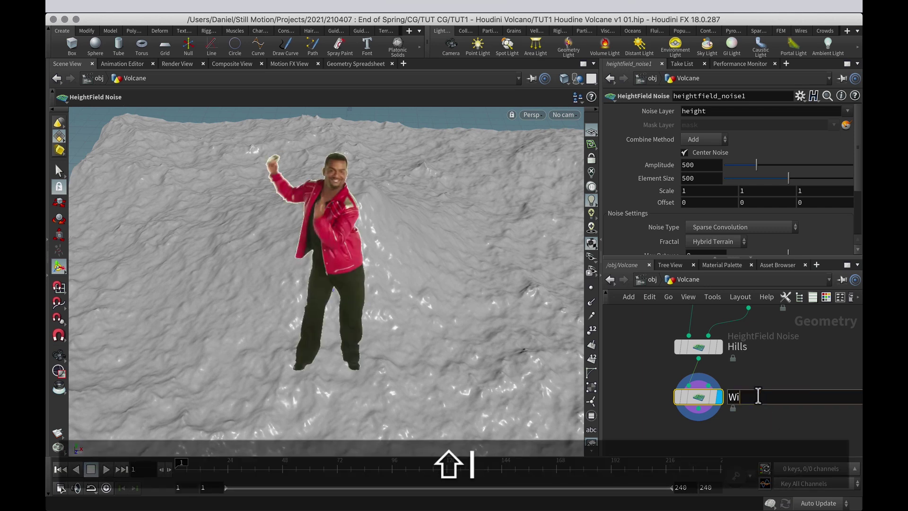
pyautogui.write('bble_Wobble')
pyautogui.press('Return')
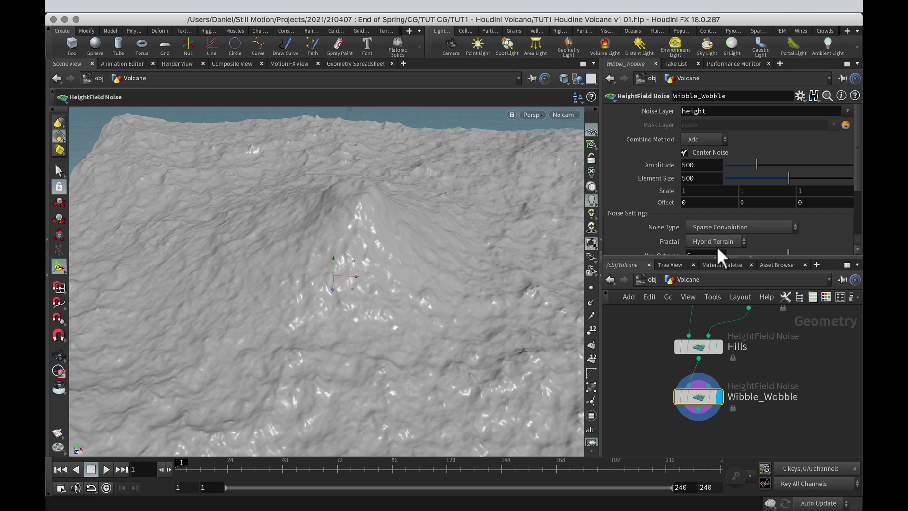
# - Set the Wibble_Wobble noise Amplitude to 102 and Element Size to 210, checking the surface detail up close
pyautogui.moveTo(786, 178); pyautogui.dragTo(731, 171)
pyautogui.press('alt')
pyautogui.keyDown('alt'); pyautogui.moveTo(292, 337); pyautogui.dragTo(339, 286); pyautogui.keyUp('alt')
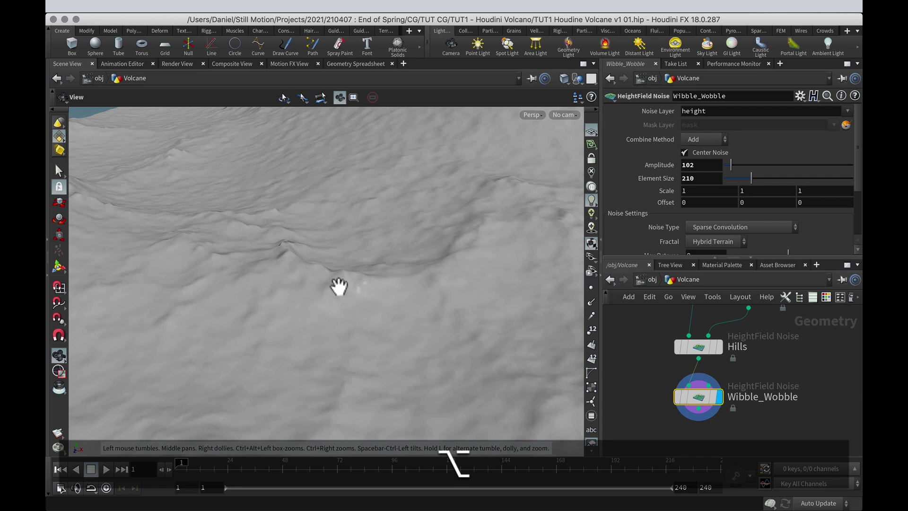
pyautogui.keyDown('alt'); pyautogui.moveTo(290, 312); pyautogui.dragTo(474, 328); pyautogui.keyUp('alt')
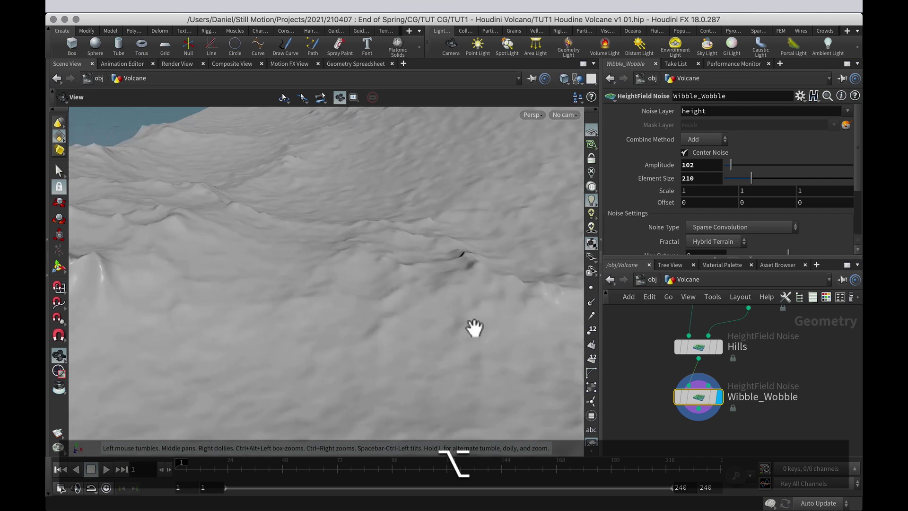
pyautogui.keyDown('alt'); pyautogui.moveTo(333, 323); pyautogui.dragTo(358, 394); pyautogui.keyUp('alt')
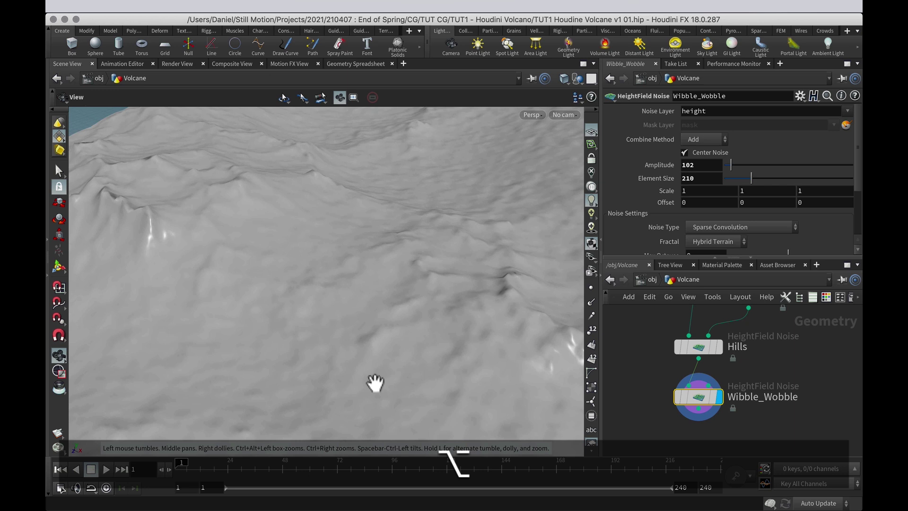
pyautogui.press('f')
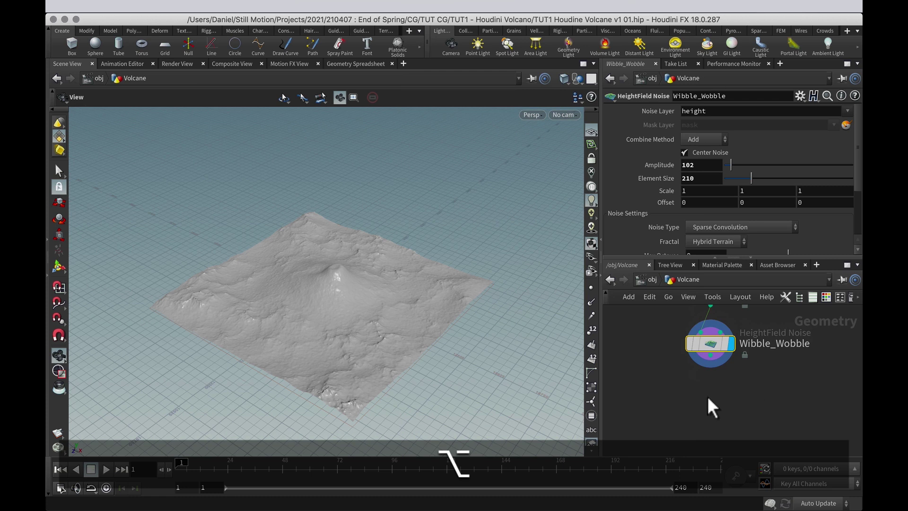
# - Add a HeightField Erode node below Wibble_Wobble and wire the noise output into its terrain input
pyautogui.press('Tab')
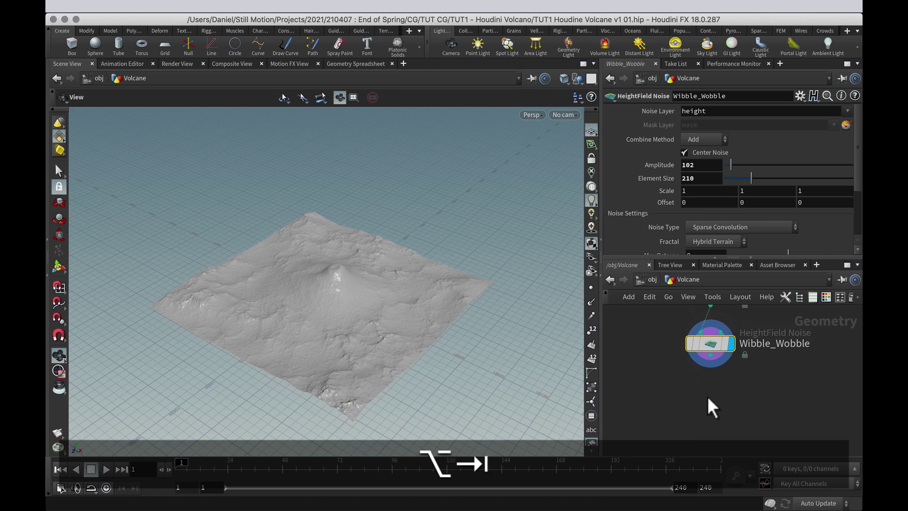
pyautogui.write('eror')
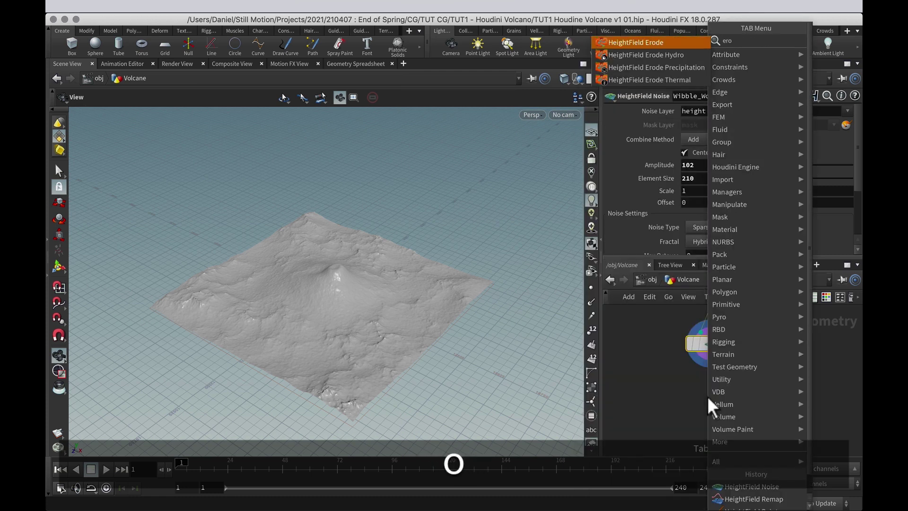
pyautogui.press('BackSpace')
pyautogui.press('Return')
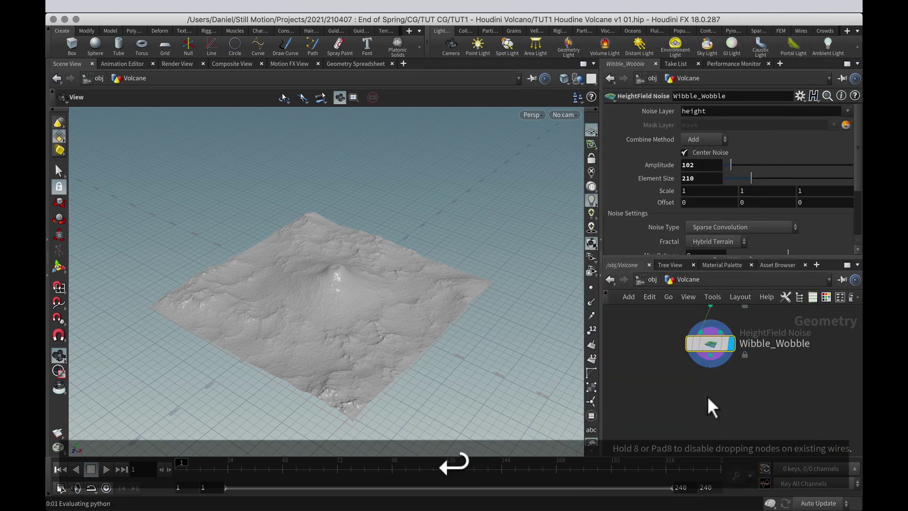
pyautogui.click(707, 396)
pyautogui.moveTo(702, 369); pyautogui.dragTo(700, 382)
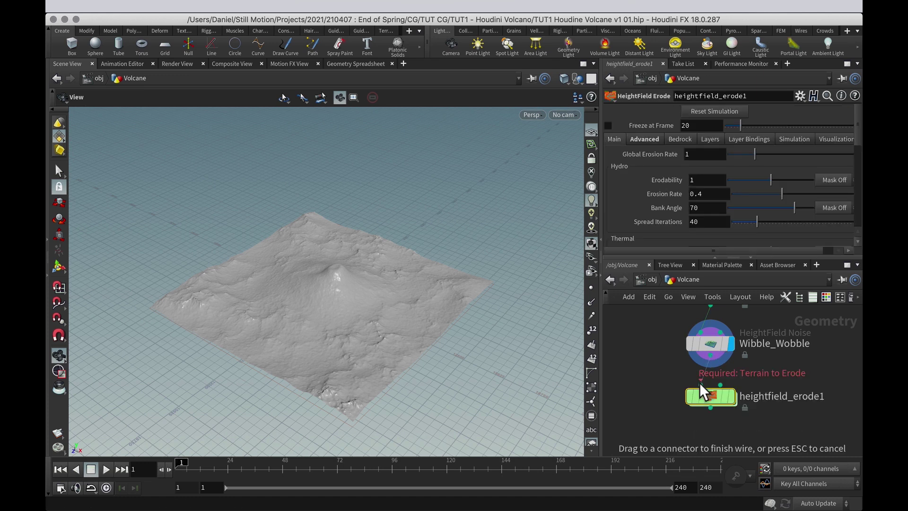
# - Save the scene and open the Advanced erosion settings of heightfield_erode1
pyautogui.press('super+s')
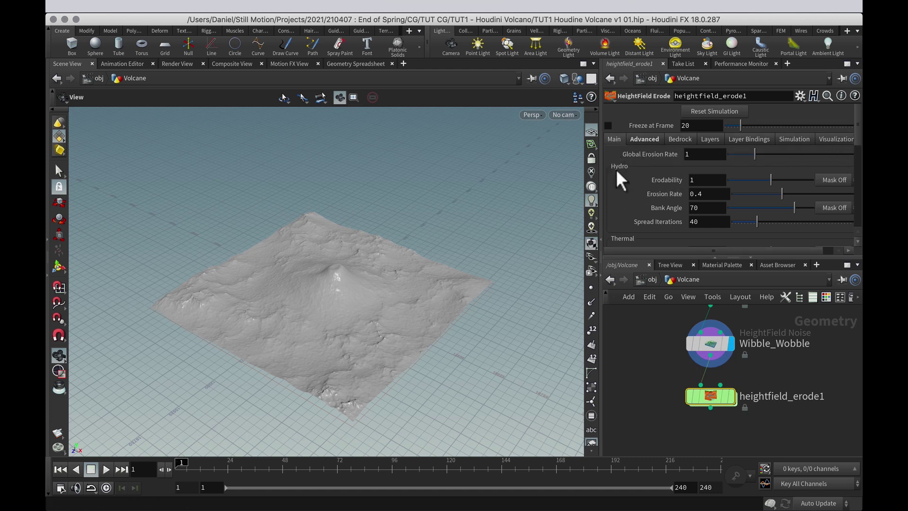
pyautogui.click(643, 137)
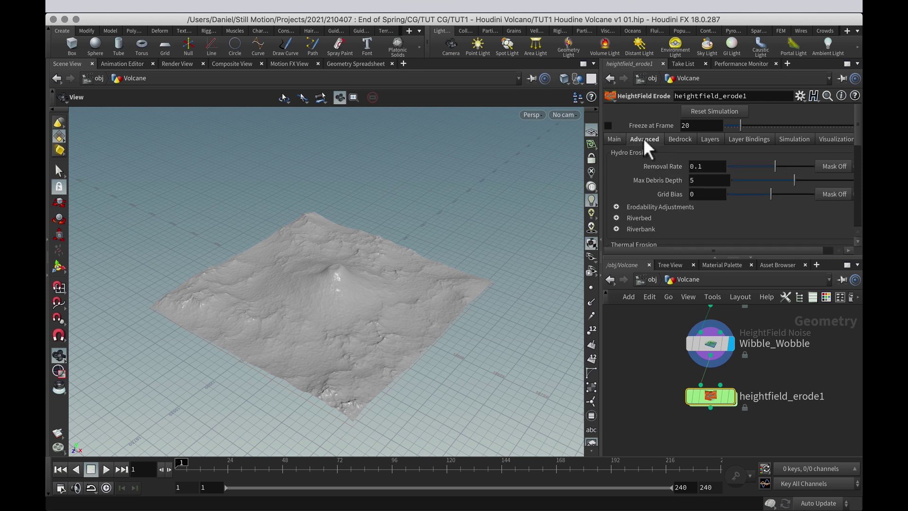
# - Display heightfield_erode1 and compute the elevation range for its terrain visualization
pyautogui.click(730, 402)
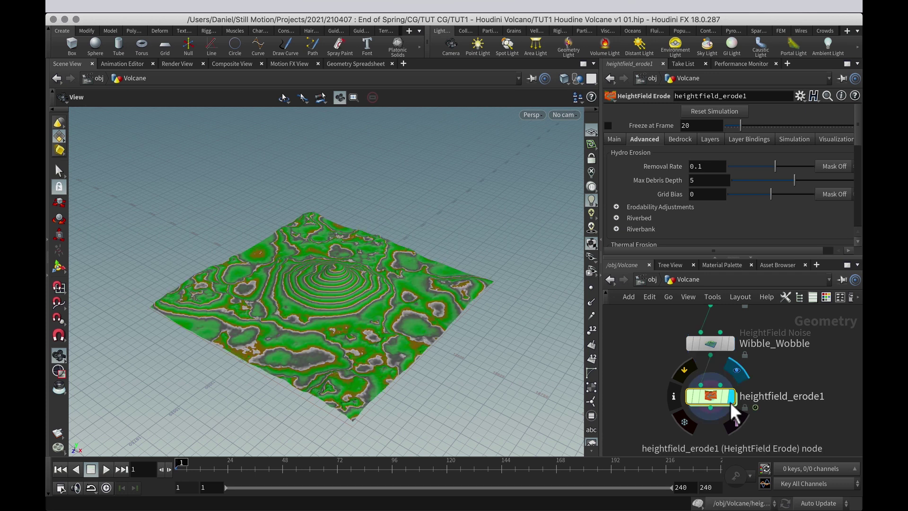
pyautogui.click(835, 139)
pyautogui.click(710, 182)
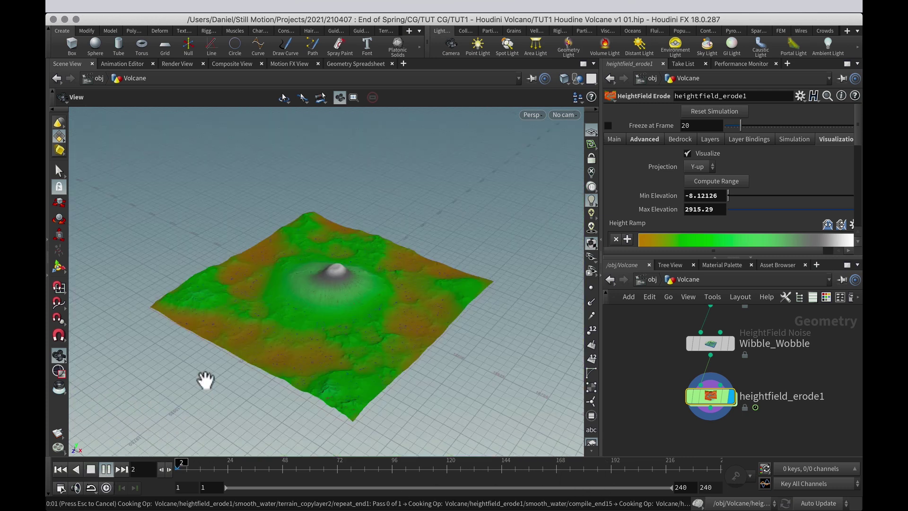
# - Return to frame 1 and set heightfield_erode1's Global Erosion Rate to 4.01 and hydro Erodability to 2
pyautogui.keyDown('alt'); pyautogui.moveTo(444, 292); pyautogui.dragTo(447, 295, button='right'); pyautogui.keyUp('alt')
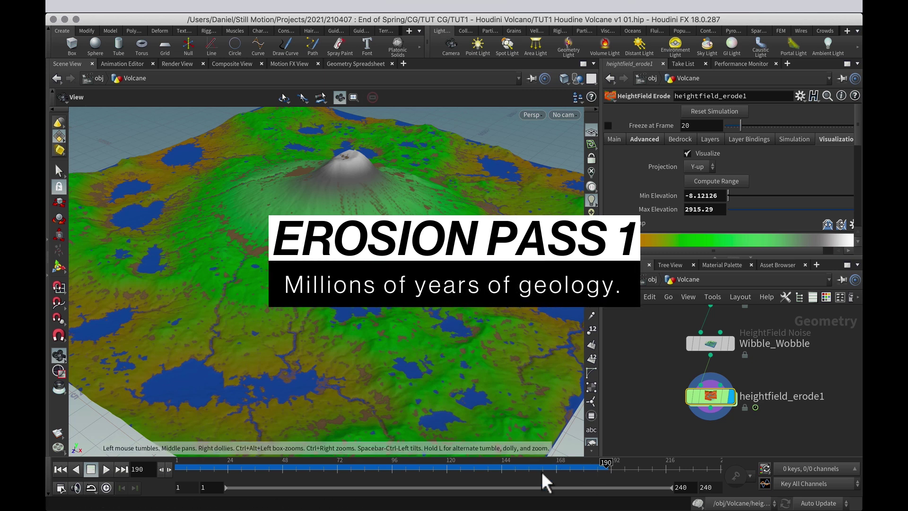
pyautogui.moveTo(606, 463); pyautogui.dragTo(66, 503)
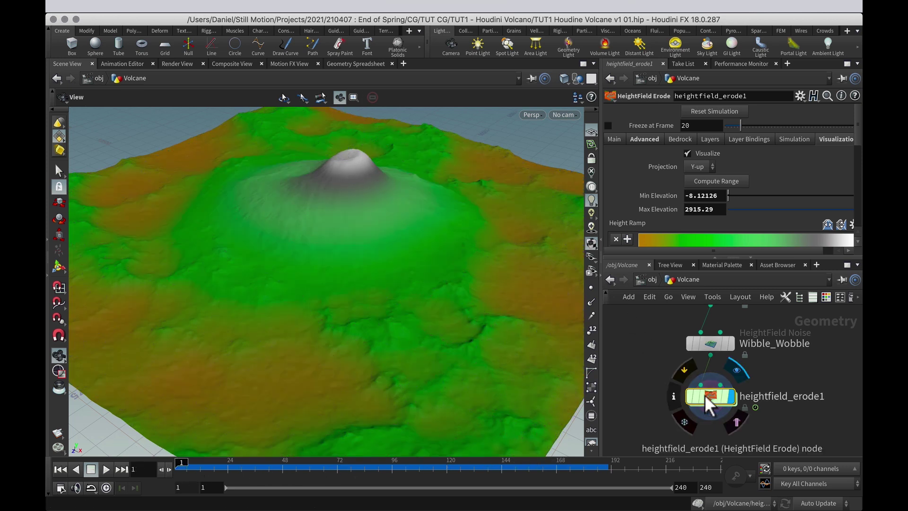
pyautogui.click(614, 139)
pyautogui.moveTo(756, 154); pyautogui.dragTo(835, 161)
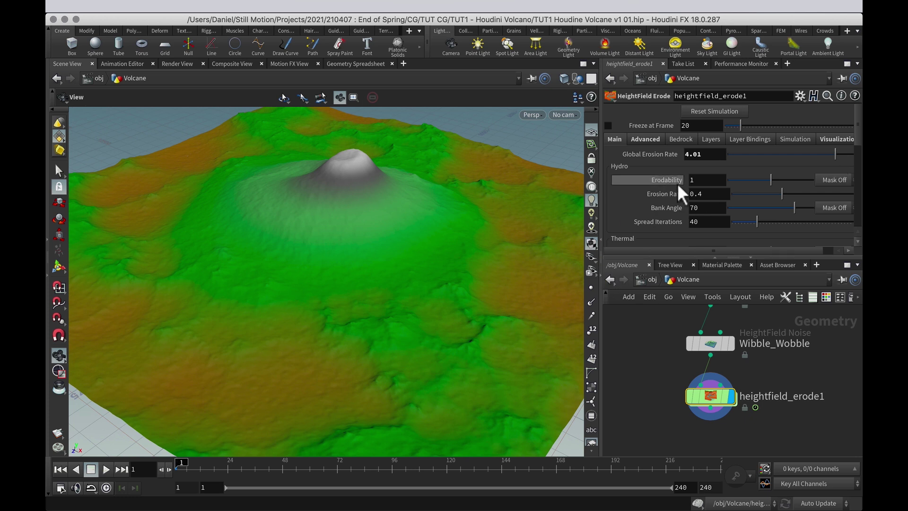
pyautogui.moveTo(776, 179); pyautogui.dragTo(859, 166)
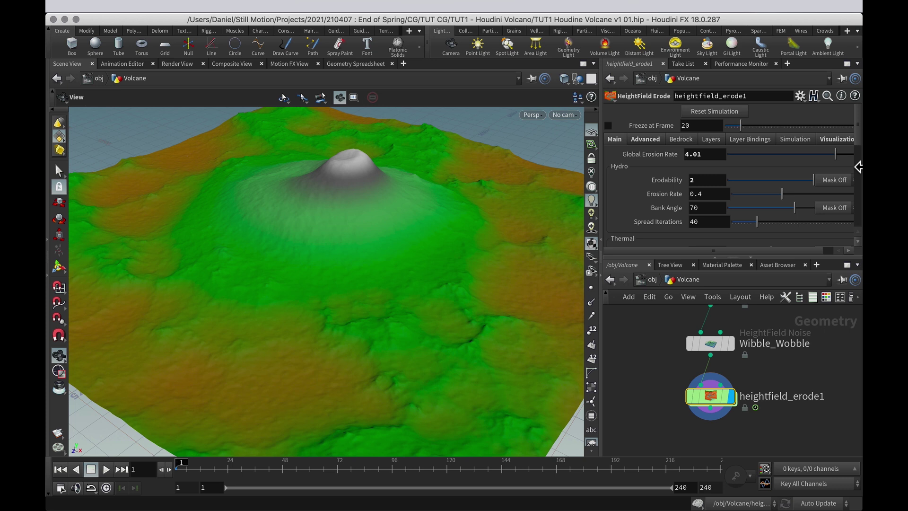
# - Set the Advanced hydro erosion Removal Rate to 0.395
pyautogui.moveTo(857, 137); pyautogui.dragTo(856, 54)
pyautogui.click(647, 138)
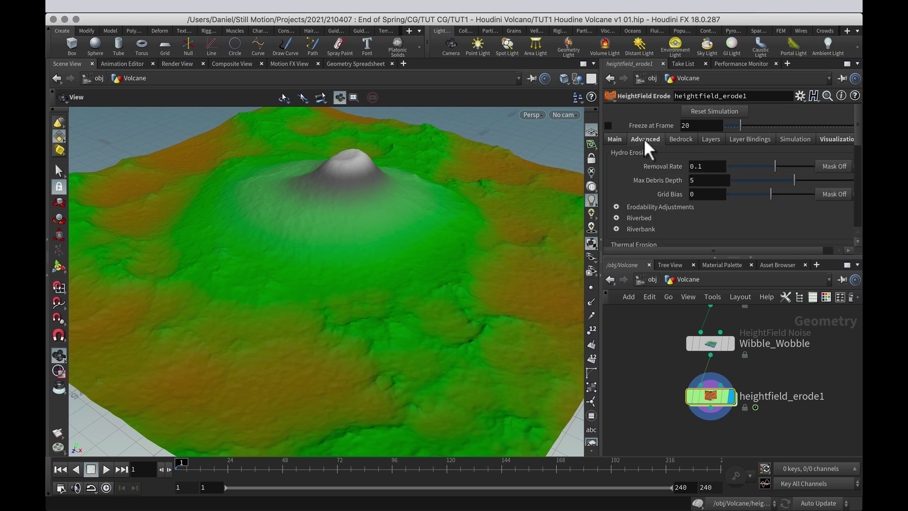
pyautogui.moveTo(776, 166)
pyautogui.mouseDown()
pyautogui.moveTo(796, 169)
pyautogui.moveTo(784, 178)
pyautogui.mouseUp()
# - Set the precipitation Amount to 1 and the Evaporation Rate to 0.5
pyautogui.moveTo(857, 129); pyautogui.dragTo(855, 179)
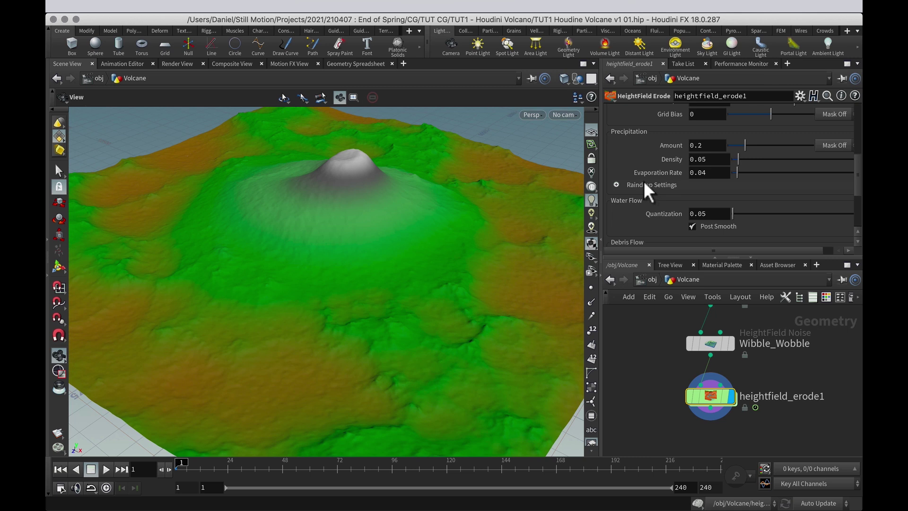
pyautogui.moveTo(749, 145); pyautogui.dragTo(812, 145)
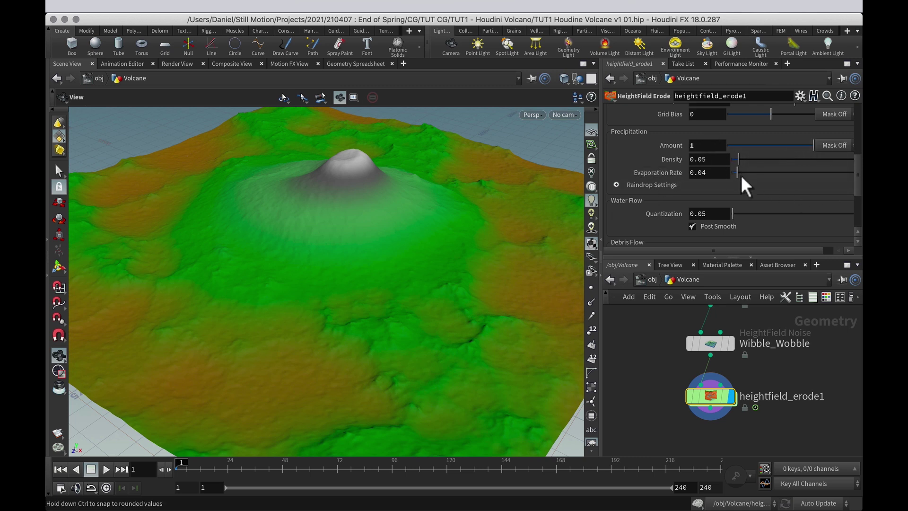
pyautogui.moveTo(737, 173); pyautogui.dragTo(794, 178)
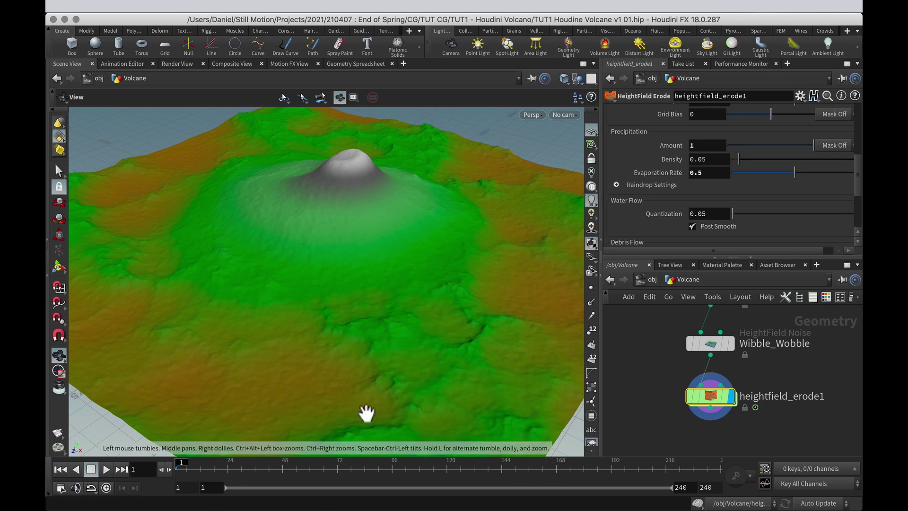
# - Run the erosion simulation past frame 100, stop it, and freeze the erode output at frame 100
pyautogui.click(108, 467)
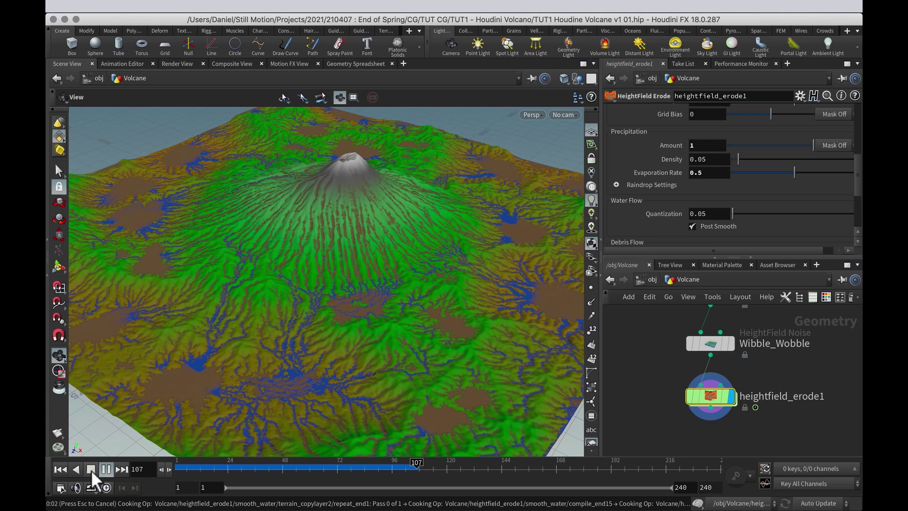
pyautogui.click(91, 469)
pyautogui.moveTo(857, 183); pyautogui.dragTo(854, 66)
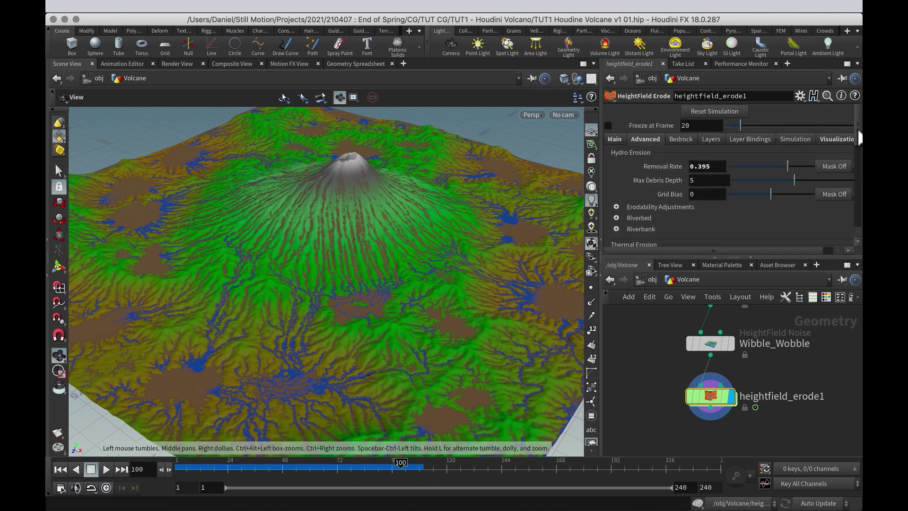
pyautogui.click(608, 126)
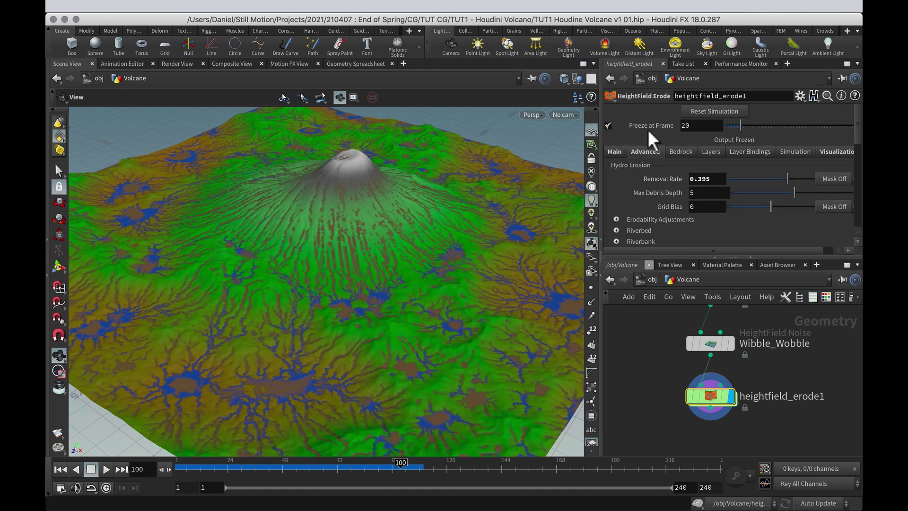
pyautogui.moveTo(740, 126); pyautogui.dragTo(571, 100)
pyautogui.write('100')
pyautogui.press('Return')
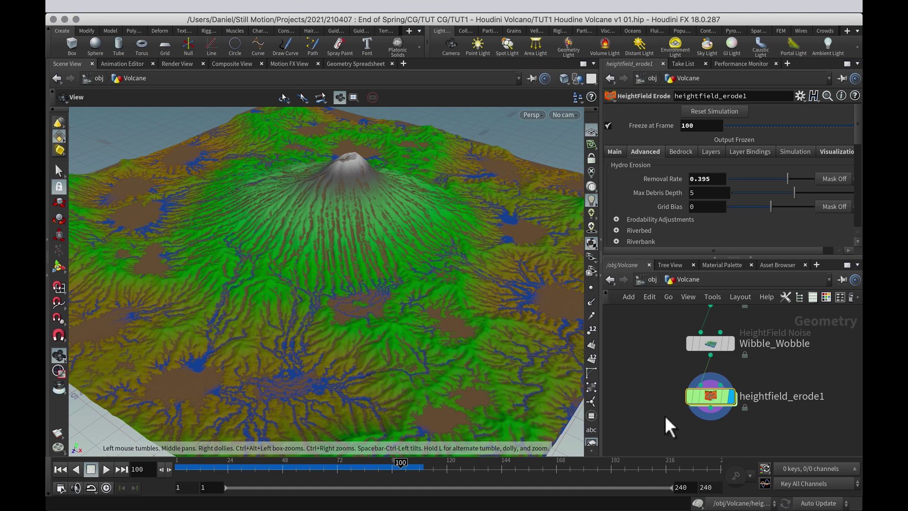
# - Lock the heightfield_erode1 node and save the scene
pyautogui.moveTo(695, 396)
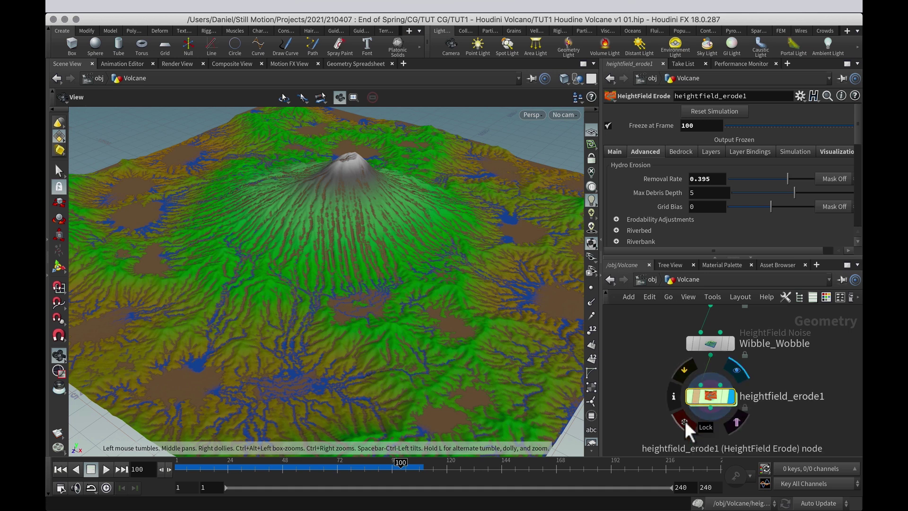
pyautogui.click(685, 421)
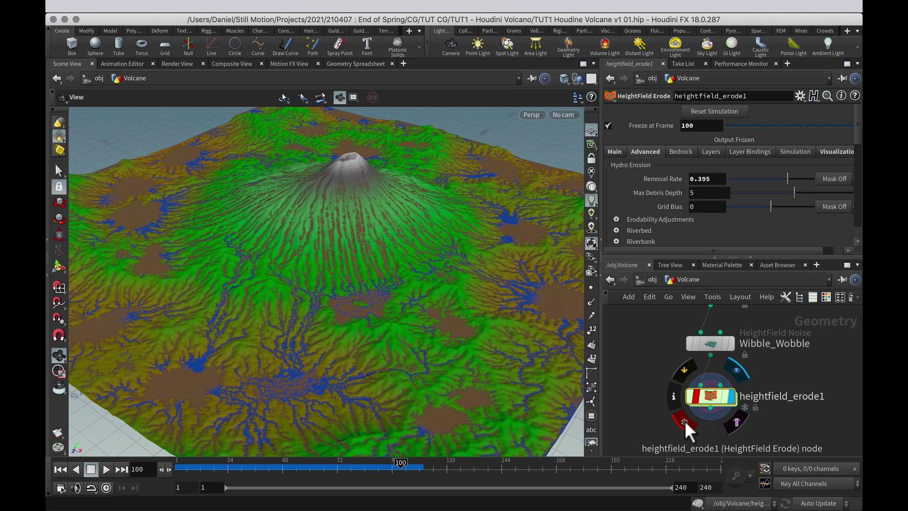
pyautogui.press('super+s')
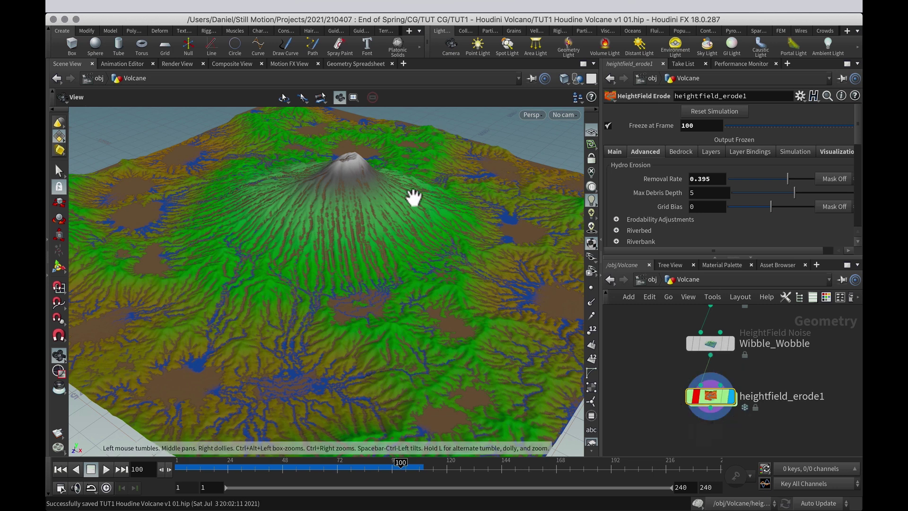
# - Add a HeightField Resample node below heightfield_erode1, wire the erosion output into it and display it
pyautogui.keyDown('alt'); pyautogui.moveTo(300, 273); pyautogui.dragTo(292, 344); pyautogui.keyUp('alt')
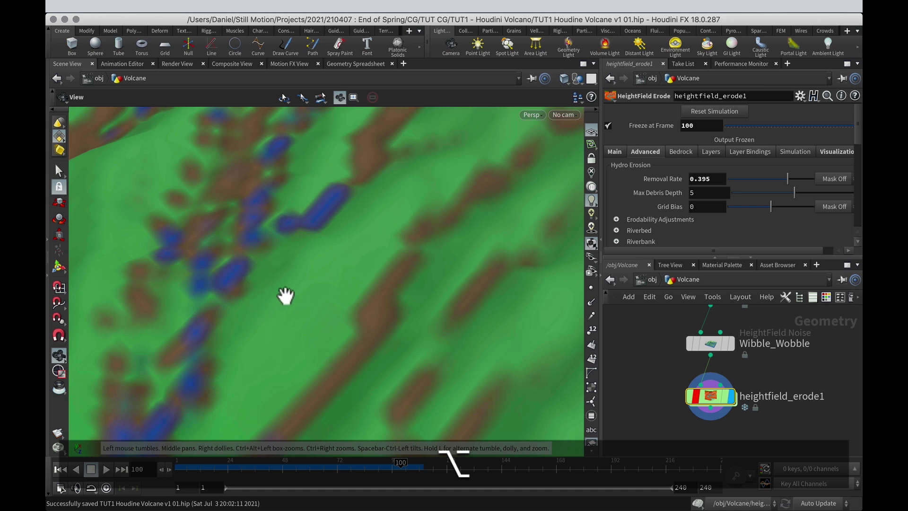
pyautogui.keyDown('alt'); pyautogui.moveTo(319, 224); pyautogui.dragTo(228, 387, button='right'); pyautogui.keyUp('alt')
pyautogui.keyDown('alt'); pyautogui.moveTo(351, 238); pyautogui.dragTo(302, 326, button='right'); pyautogui.keyUp('alt')
pyautogui.keyDown('alt'); pyautogui.moveTo(388, 283); pyautogui.dragTo(316, 321, button='middle'); pyautogui.keyUp('alt')
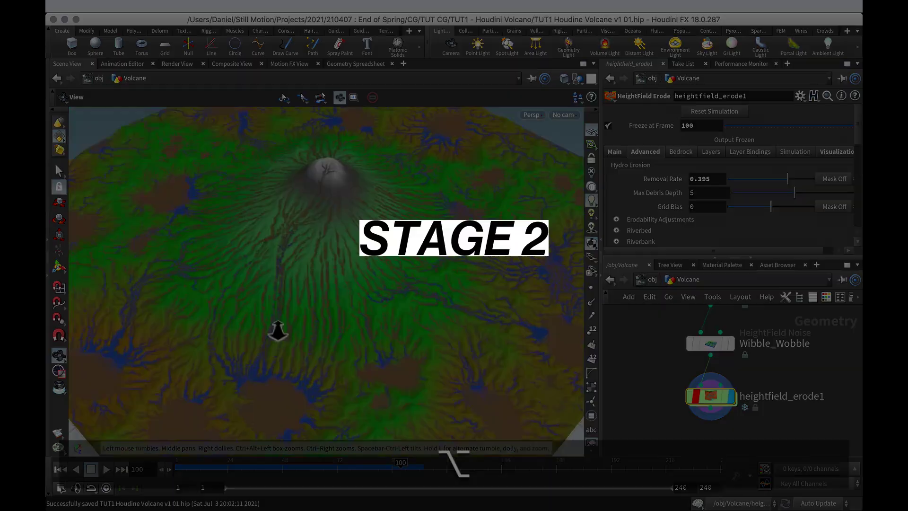
pyautogui.scroll(-3, 284, 325)
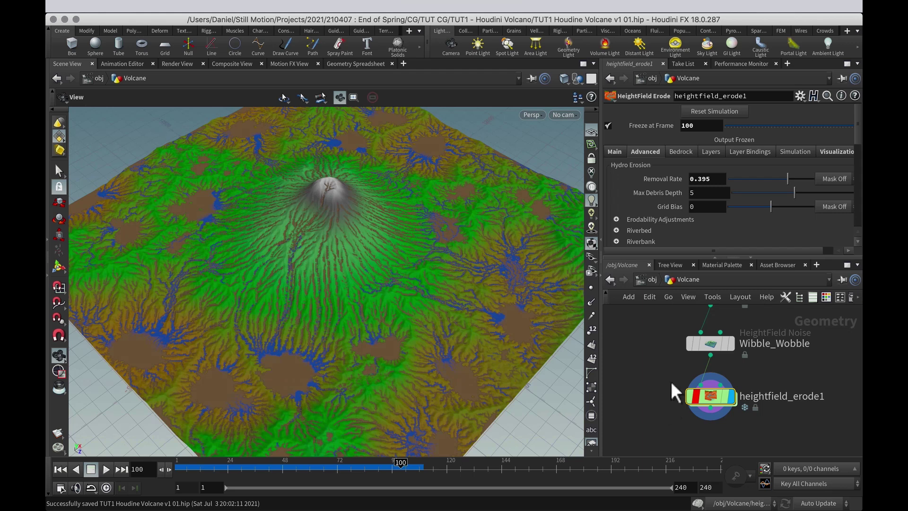
pyautogui.moveTo(731, 412)
pyautogui.keyDown('alt'); pyautogui.moveTo(753, 413); pyautogui.dragTo(758, 373); pyautogui.keyUp('alt')
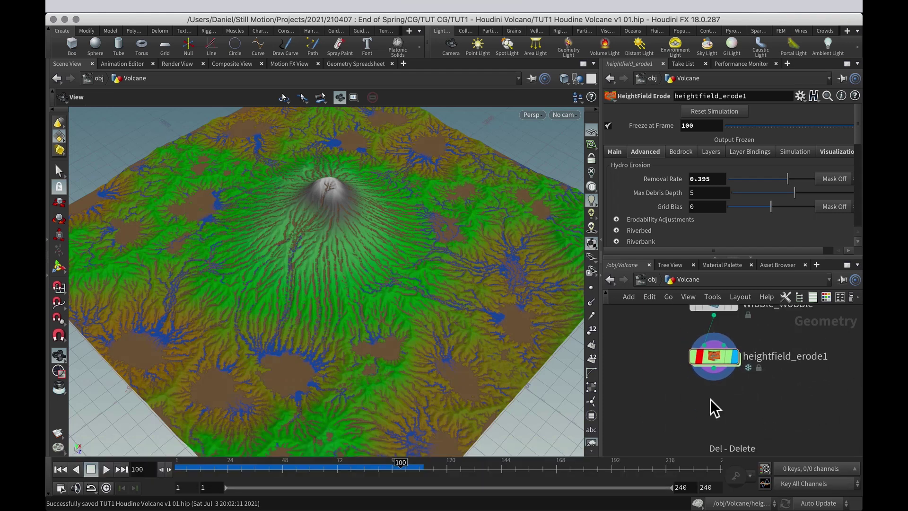
pyautogui.press('Tab')
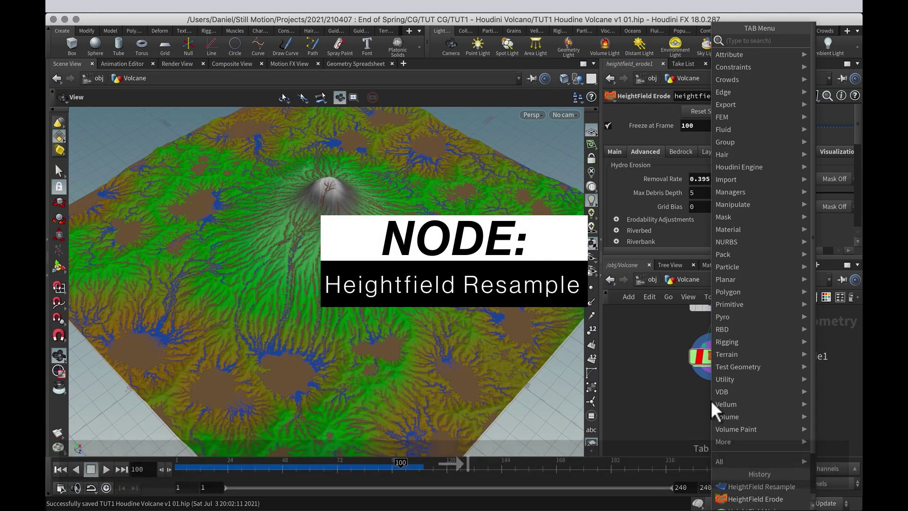
pyautogui.write('height')
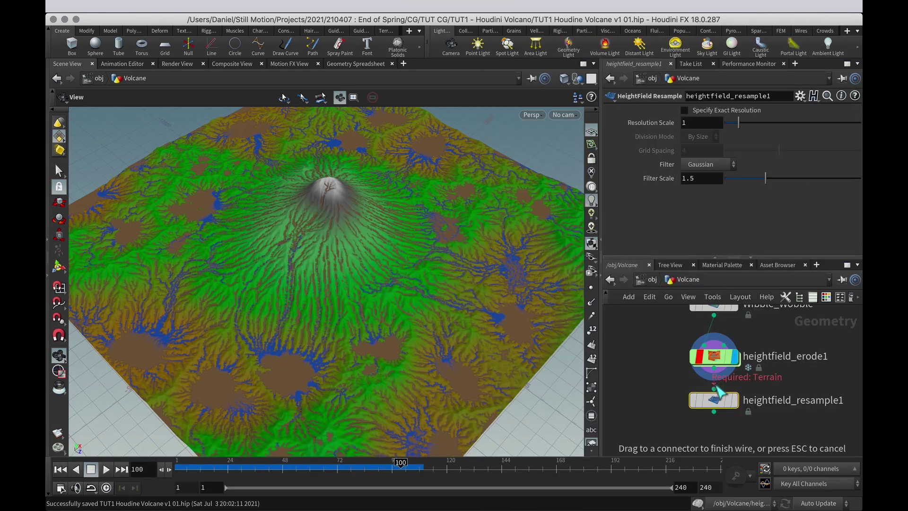
pyautogui.click(715, 397)
pyautogui.moveTo(734, 401)
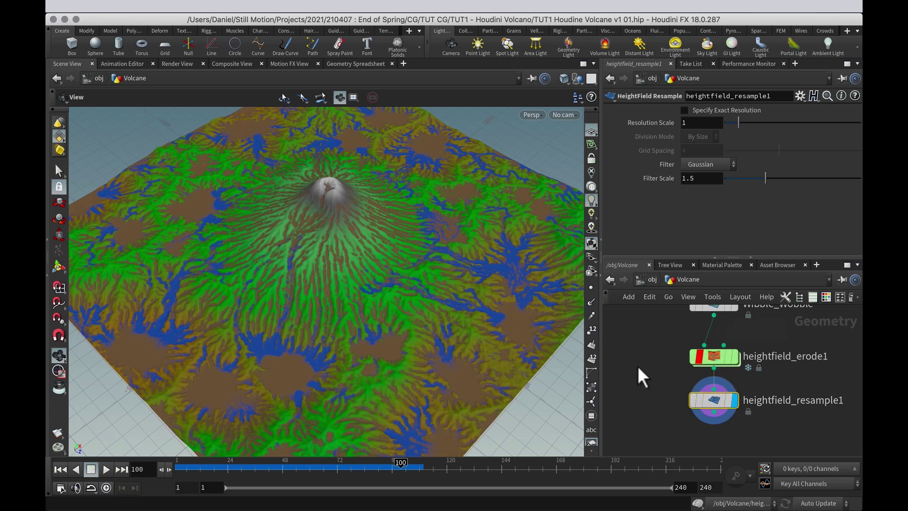
# - Specify an exact resolution for the resample node, with Division Mode By Axis and 4096 Grid Samples
pyautogui.moveTo(715, 358)
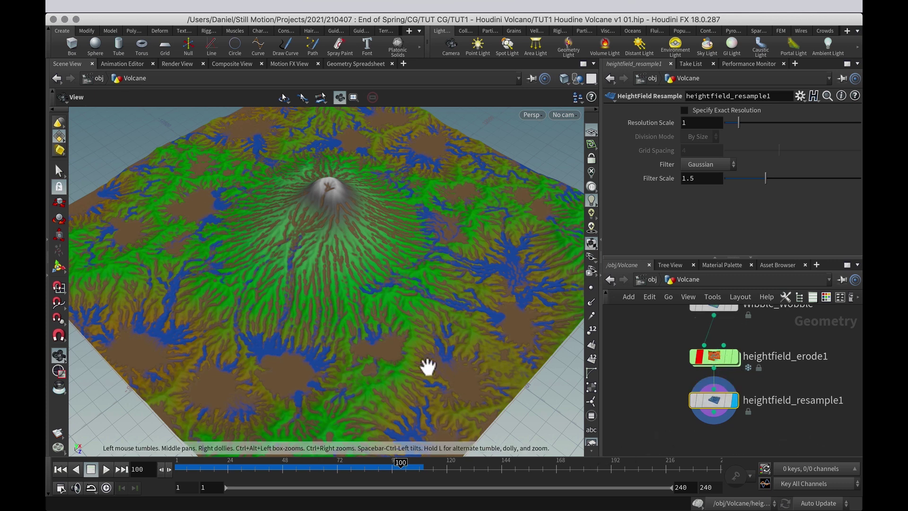
pyautogui.keyDown('alt'); pyautogui.moveTo(386, 394); pyautogui.dragTo(389, 351, button='right'); pyautogui.keyUp('alt')
pyautogui.moveTo(400, 399); pyautogui.dragTo(606, 433)
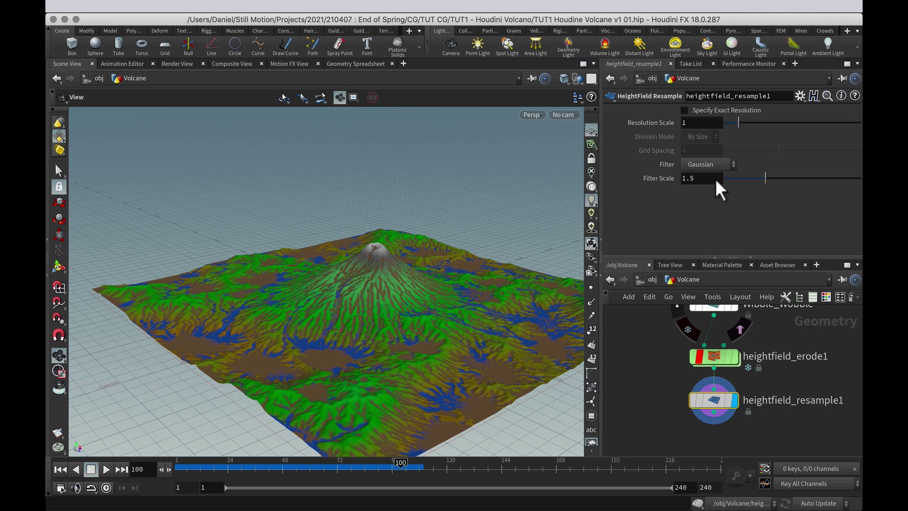
pyautogui.click(683, 110)
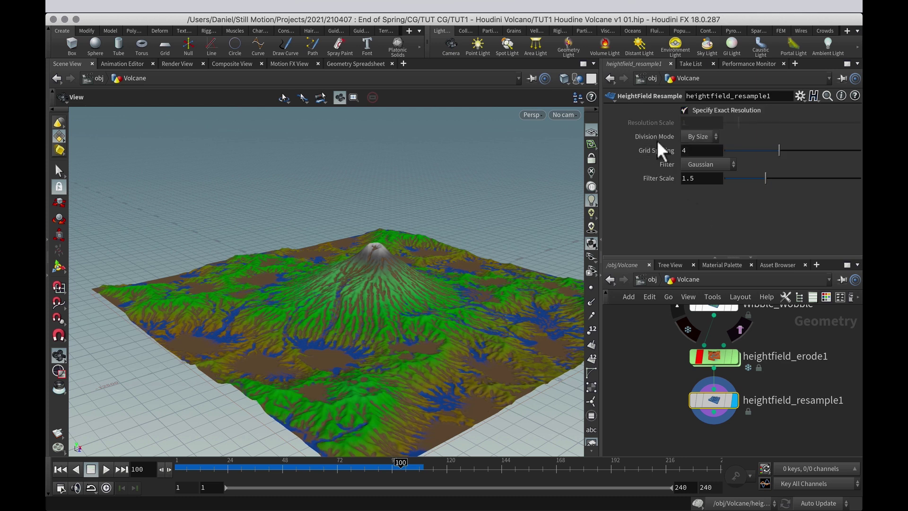
pyautogui.click(713, 139)
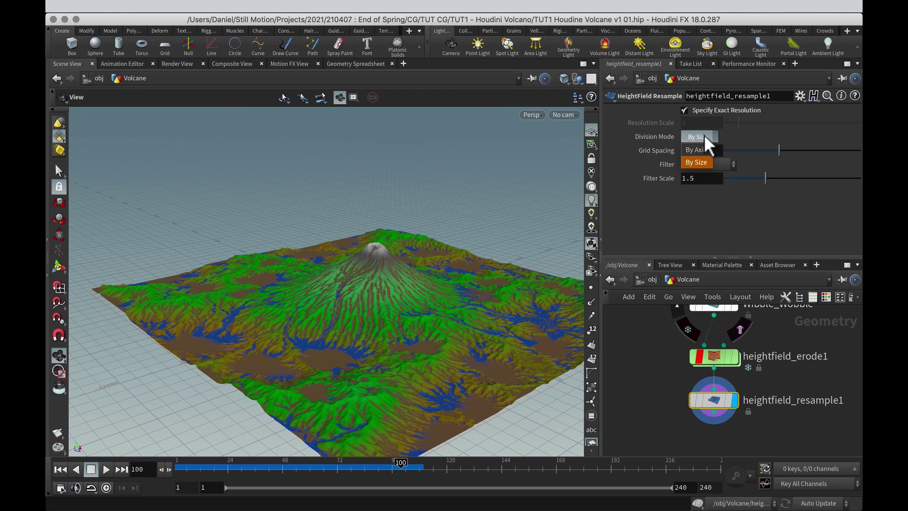
pyautogui.click(702, 151)
pyautogui.moveTo(739, 152); pyautogui.dragTo(859, 156)
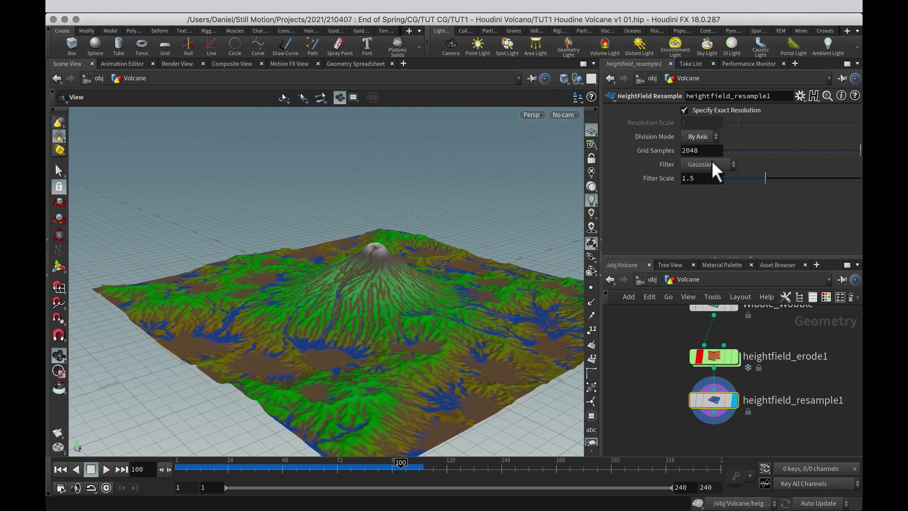
pyautogui.doubleClick(698, 150)
pyautogui.write('40')
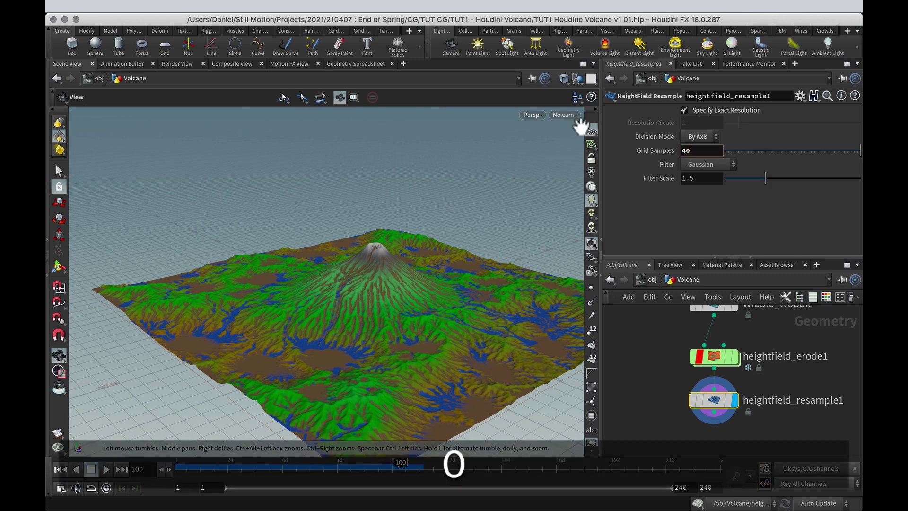
pyautogui.write('96')
pyautogui.press('Return')
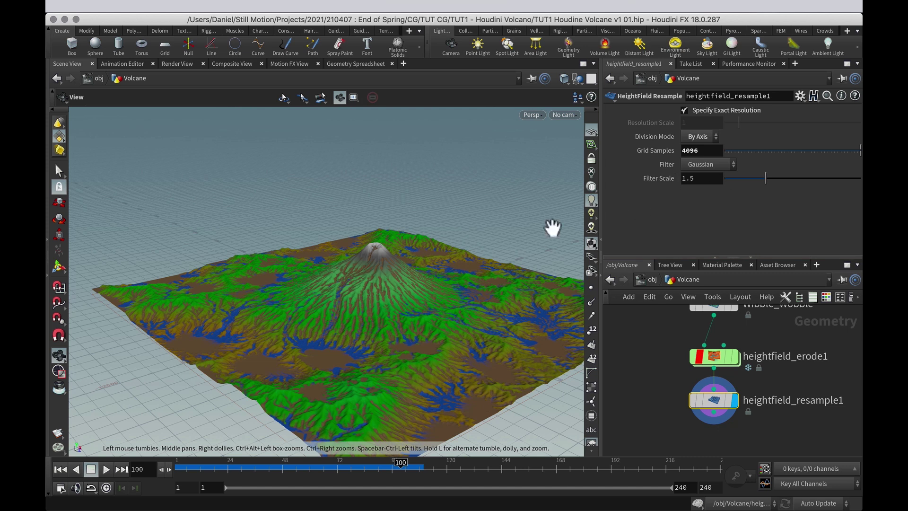
# - Try a Filter Scale of 0 on the resample node and examine the terrain surface up close
pyautogui.press('alt')
pyautogui.keyDown('alt'); pyautogui.moveTo(344, 352); pyautogui.dragTo(547, 274, button='right'); pyautogui.keyUp('alt')
pyautogui.keyDown('alt'); pyautogui.moveTo(337, 322); pyautogui.dragTo(471, 278, button='right'); pyautogui.keyUp('alt')
pyautogui.moveTo(765, 177); pyautogui.dragTo(761, 177)
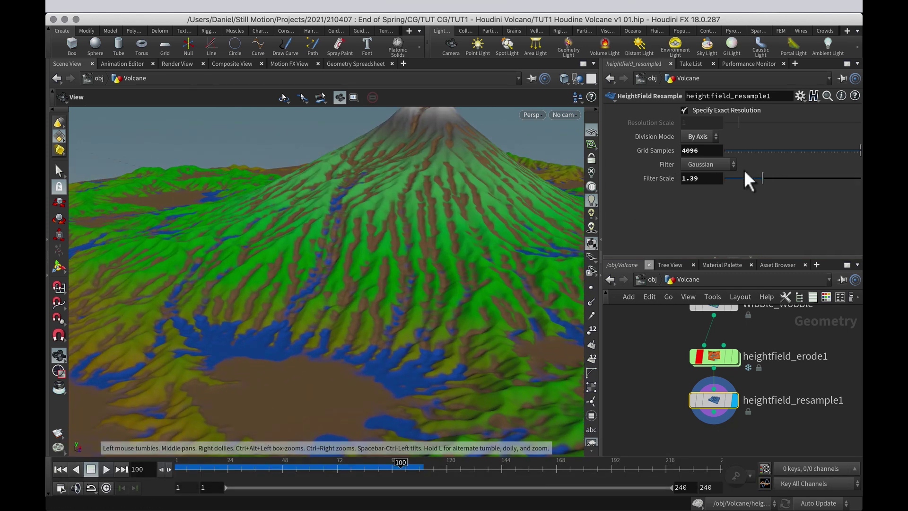
pyautogui.click(738, 178)
pyautogui.moveTo(725, 178); pyautogui.dragTo(668, 180)
pyautogui.keyDown('alt'); pyautogui.moveTo(552, 227); pyautogui.dragTo(470, 320, button='right'); pyautogui.keyUp('alt')
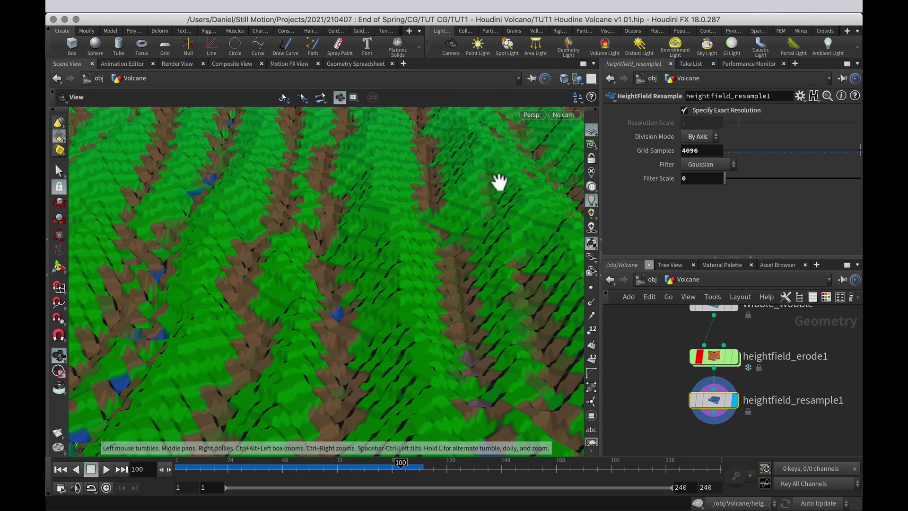
# - Set the resample node's Filter Scale to 1.3 and check the smoothed volcano slopes
pyautogui.doubleClick(695, 178)
pyautogui.write('1.2')
pyautogui.press('BackSpace')
pyautogui.write('3')
pyautogui.press('Return')
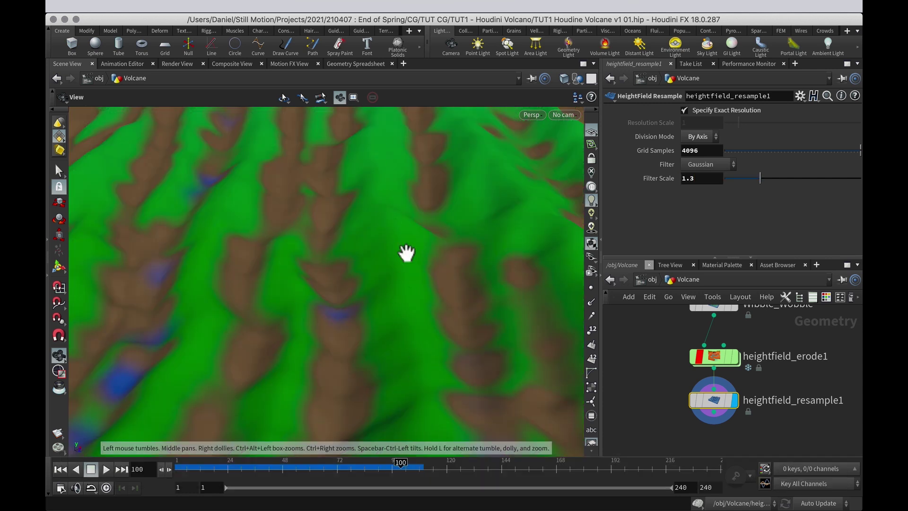
pyautogui.keyDown('alt'); pyautogui.moveTo(418, 277); pyautogui.dragTo(320, 369, button='right'); pyautogui.keyUp('alt')
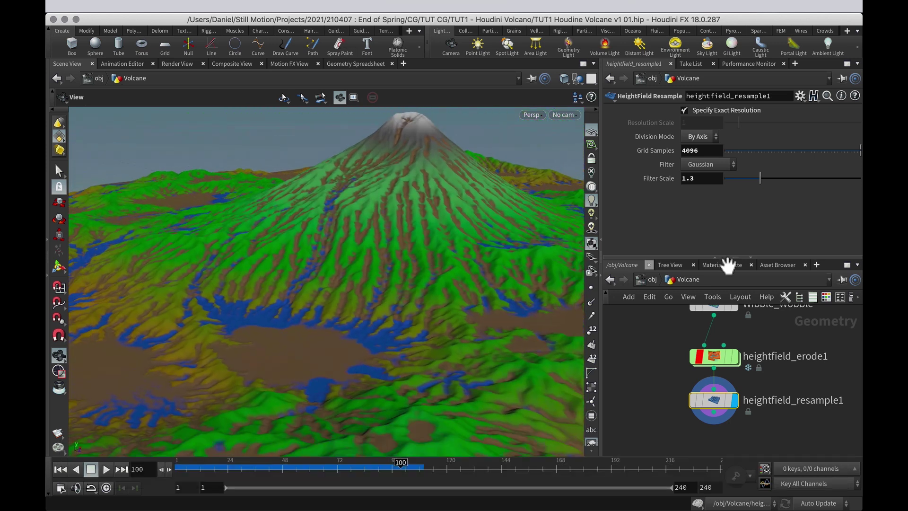
# - Duplicate the Hills and Wibble_Wobble noise nodes and place the copies below heightfield_resample1
pyautogui.moveTo(667, 382)
pyautogui.keyDown('alt'); pyautogui.mouseDown(button='right')
pyautogui.moveTo(645, 427)
pyautogui.moveTo(675, 381)
pyautogui.moveTo(669, 399)
pyautogui.mouseUp(button='right'); pyautogui.keyUp('alt')
pyautogui.middleClick(691, 365)
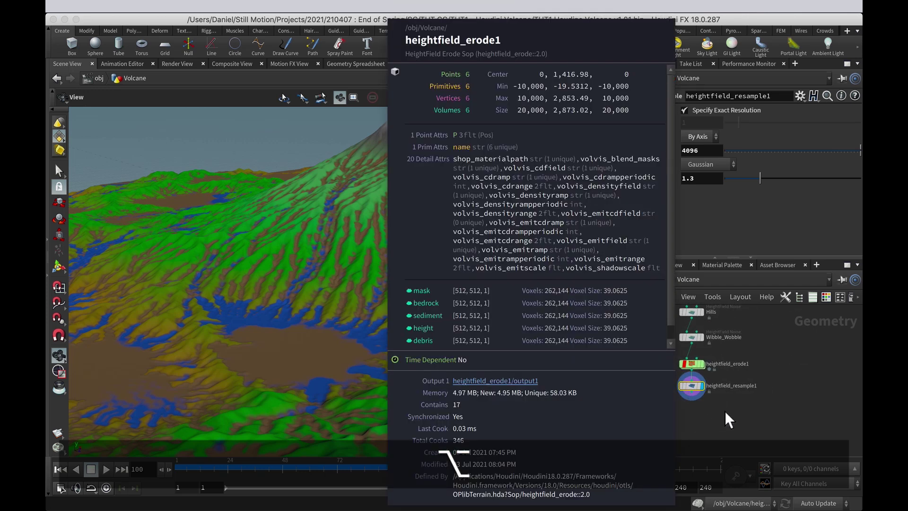
pyautogui.keyDown('alt'); pyautogui.moveTo(742, 401); pyautogui.dragTo(741, 461, button='middle'); pyautogui.keyUp('alt')
pyautogui.moveTo(667, 380); pyautogui.dragTo(715, 400)
pyautogui.keyDown('alt'); pyautogui.moveTo(748, 380); pyautogui.dragTo(750, 326, button='middle'); pyautogui.keyUp('alt')
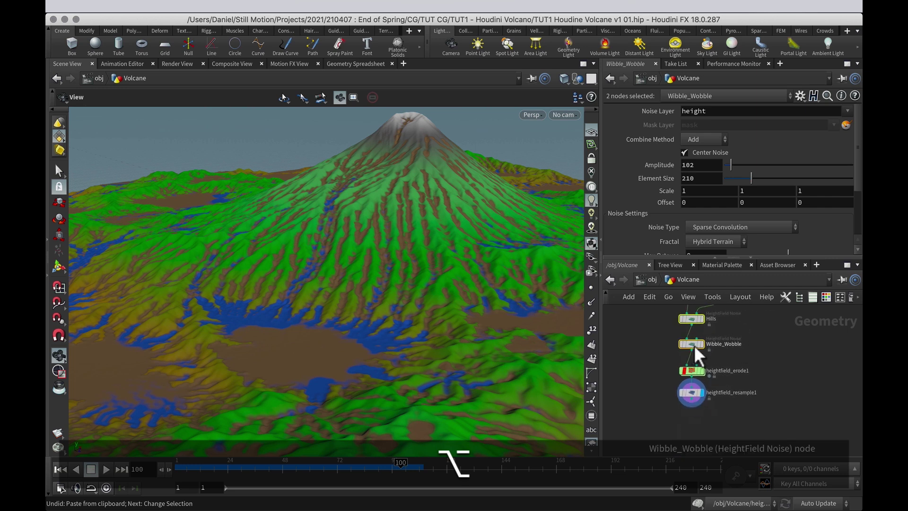
pyautogui.keyDown('alt'); pyautogui.moveTo(694, 346); pyautogui.dragTo(690, 439); pyautogui.keyUp('alt')
pyautogui.keyDown('alt'); pyautogui.moveTo(669, 400); pyautogui.dragTo(648, 350, button='middle'); pyautogui.keyUp('alt')
# - Wire heightfield_resample1 into Hills1 and remove the mask connection from the copied noise node
pyautogui.scroll(4, 649, 350)
pyautogui.moveTo(684, 349); pyautogui.dragTo(677, 372)
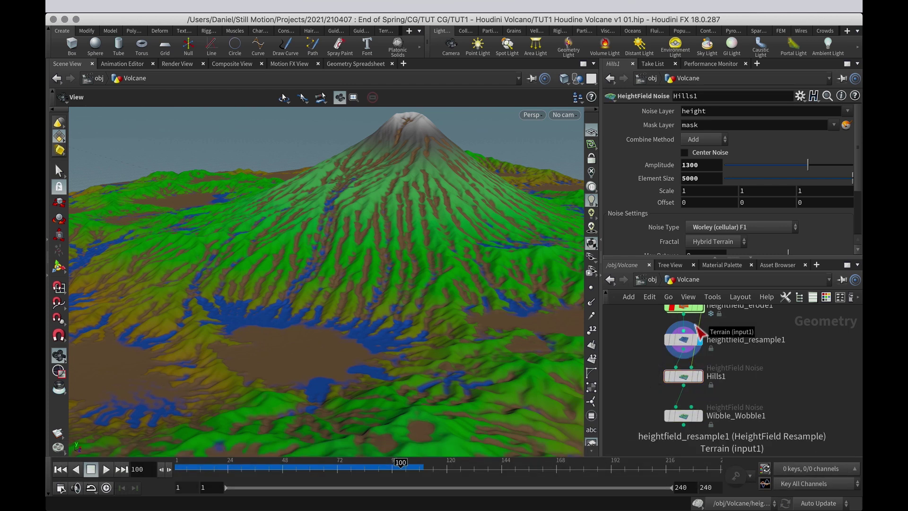
pyautogui.press('BackSpace')
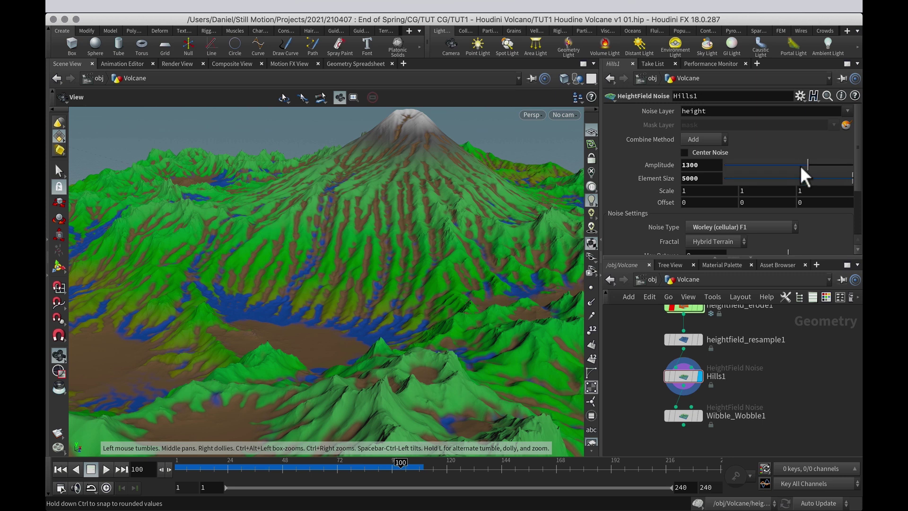
# - Set Hills1's Amplitude to 332 and Element Size to 2000, and check the added surface noise
pyautogui.moveTo(807, 165); pyautogui.dragTo(737, 168)
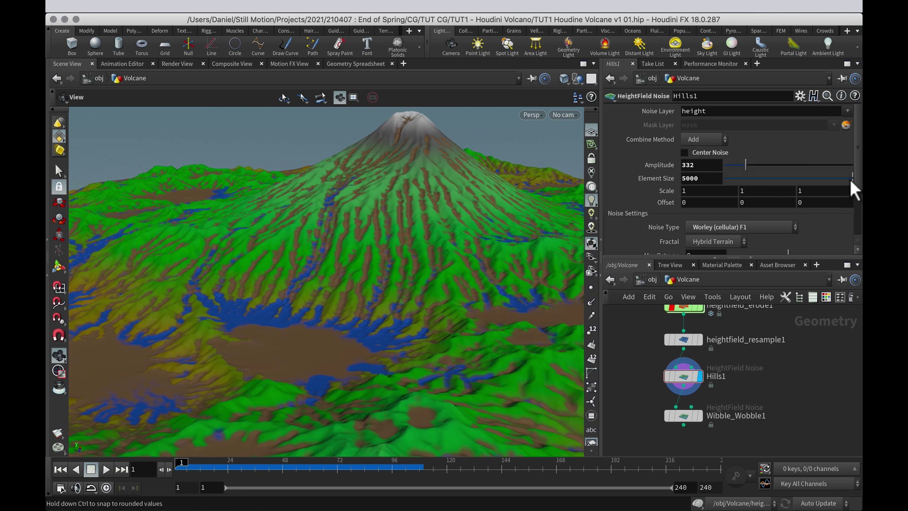
pyautogui.moveTo(686, 178); pyautogui.dragTo(640, 177)
pyautogui.write('2')
pyautogui.press('Return')
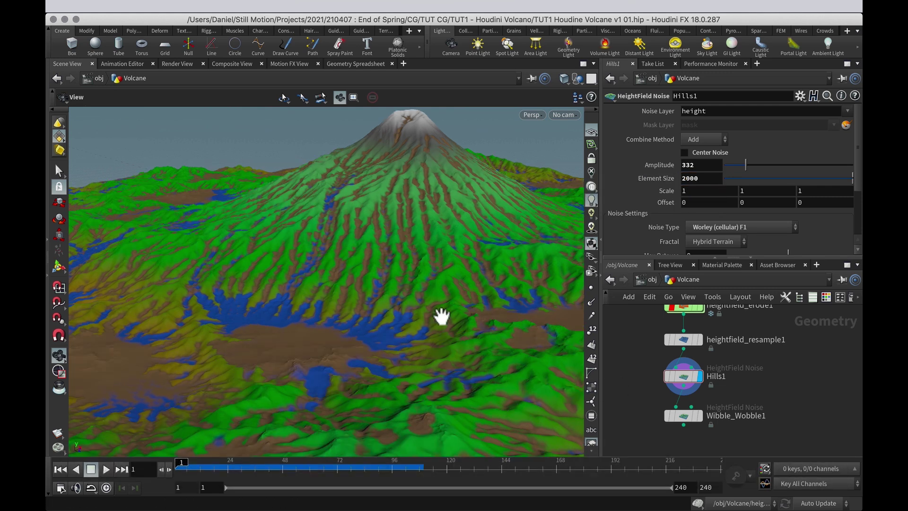
pyautogui.press('alt')
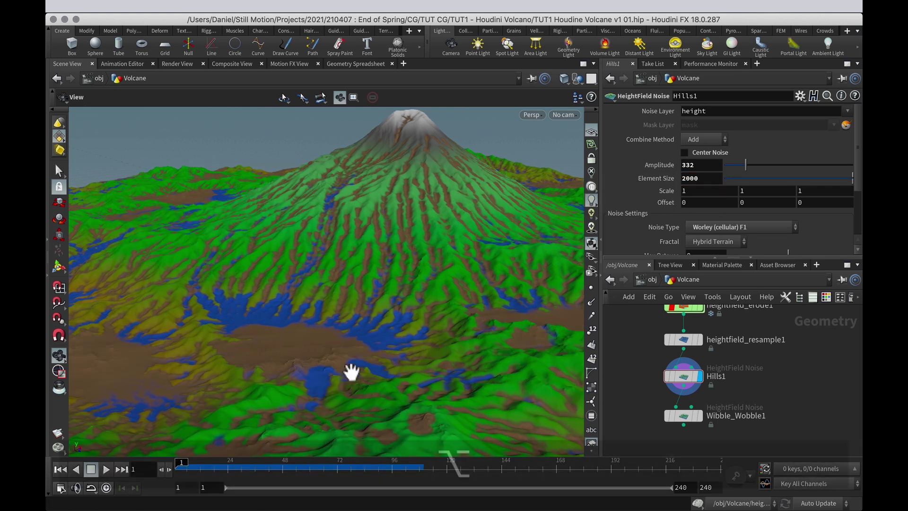
pyautogui.keyDown('alt'); pyautogui.moveTo(519, 344); pyautogui.dragTo(643, 136); pyautogui.keyUp('alt')
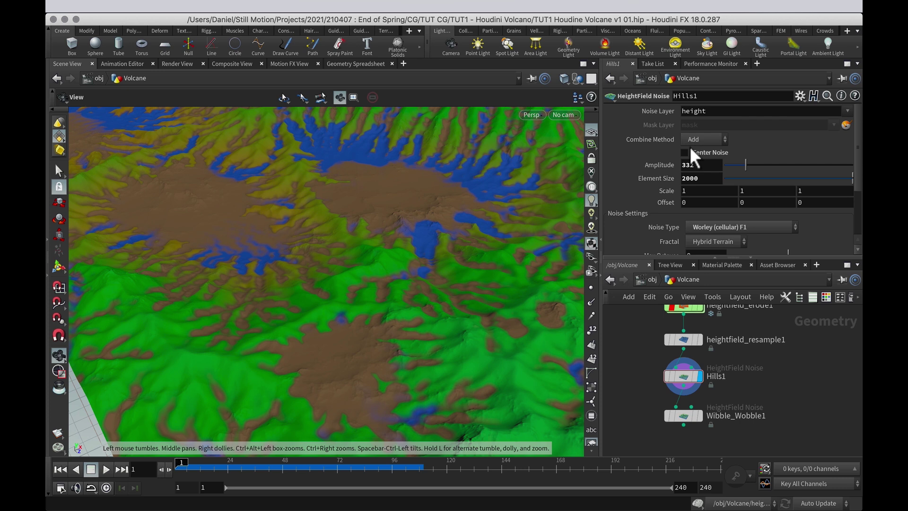
# - Set Hills1's Combine Method to Subtract with Center Noise enabled, and display Wibble_Wobble1 to check the terrain
pyautogui.click(712, 138)
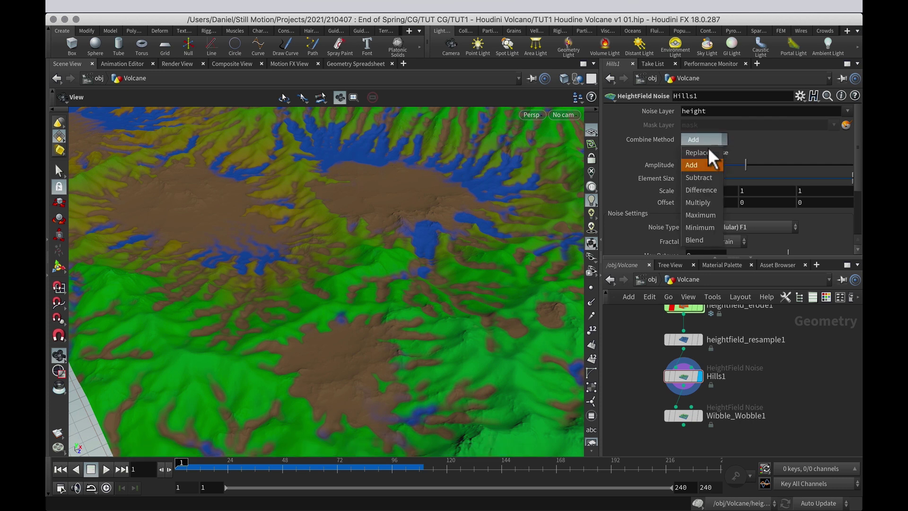
pyautogui.click(700, 177)
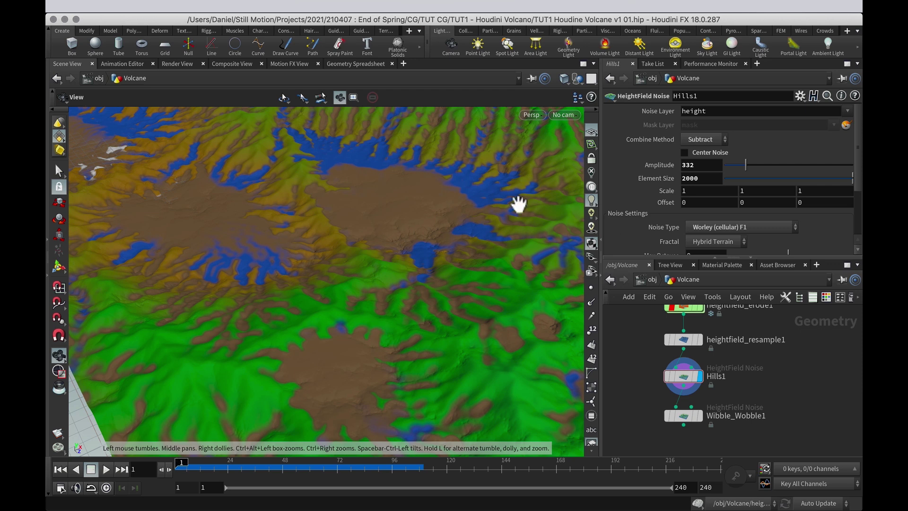
pyautogui.keyDown('alt'); pyautogui.moveTo(430, 234); pyautogui.dragTo(636, 125, button='right'); pyautogui.keyUp('alt')
pyautogui.keyDown('alt'); pyautogui.moveTo(480, 226); pyautogui.dragTo(279, 390, button='right'); pyautogui.keyUp('alt')
pyautogui.keyDown('alt'); pyautogui.moveTo(397, 343); pyautogui.dragTo(466, 321, button='middle'); pyautogui.keyUp('alt')
pyautogui.keyDown('alt'); pyautogui.moveTo(402, 314); pyautogui.dragTo(201, 272); pyautogui.keyUp('alt')
pyautogui.keyDown('alt'); pyautogui.moveTo(397, 345); pyautogui.dragTo(433, 350, button='middle'); pyautogui.keyUp('alt')
pyautogui.keyDown('alt'); pyautogui.moveTo(322, 364); pyautogui.dragTo(229, 341); pyautogui.keyUp('alt')
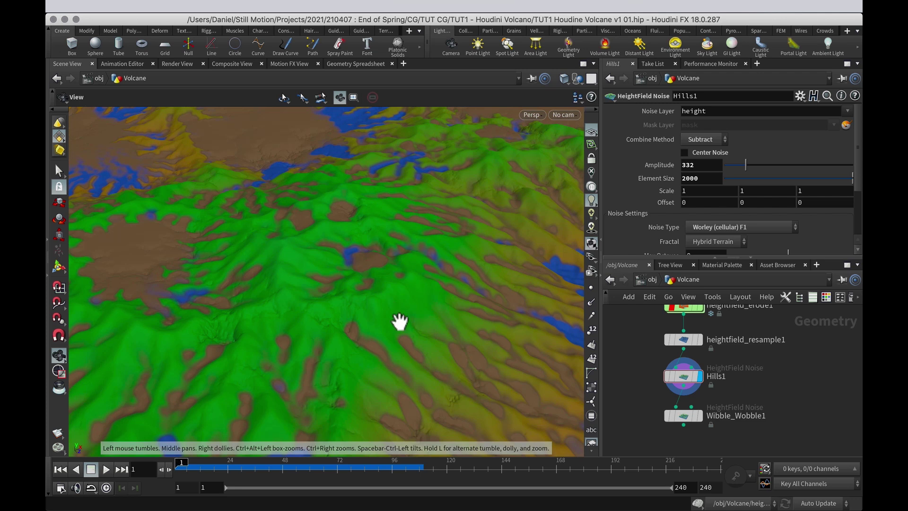
pyautogui.keyDown('alt'); pyautogui.moveTo(402, 270); pyautogui.dragTo(430, 296); pyautogui.keyUp('alt')
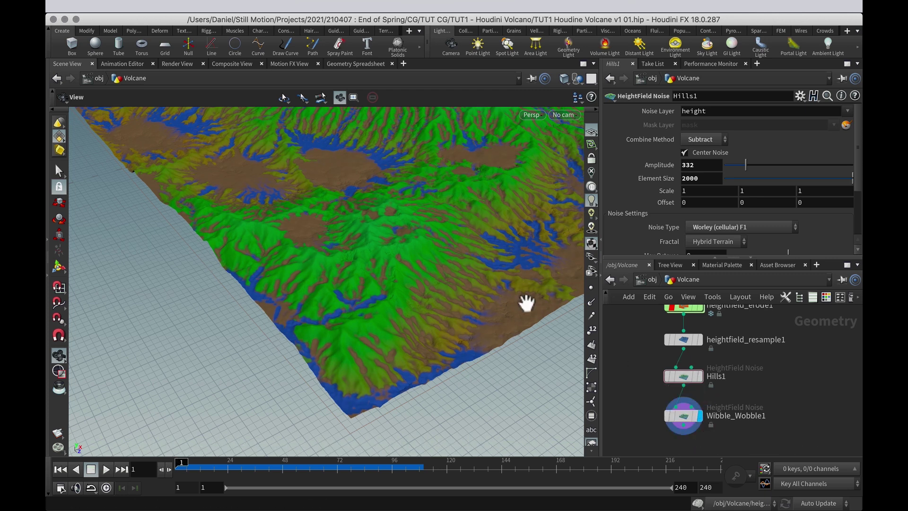
pyautogui.keyDown('alt'); pyautogui.moveTo(523, 300); pyautogui.dragTo(327, 416, button='right'); pyautogui.keyUp('alt')
pyautogui.keyDown('alt'); pyautogui.moveTo(451, 254); pyautogui.dragTo(410, 379); pyautogui.keyUp('alt')
pyautogui.keyDown('alt'); pyautogui.moveTo(475, 229); pyautogui.dragTo(449, 237, button='middle'); pyautogui.keyUp('alt')
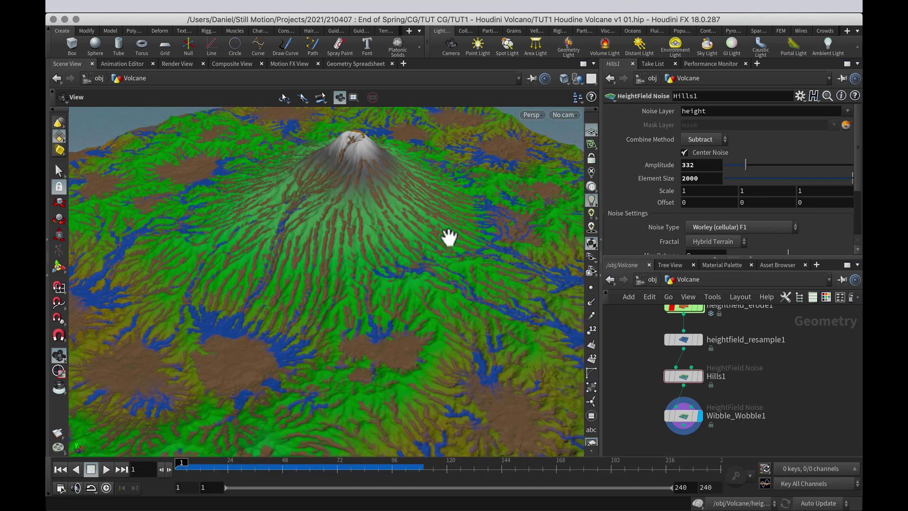
# - Add a second HeightField Erode node below Wibble_Wobble1, wire the noise output into it and display it
pyautogui.press('Tab')
pyautogui.write('erode')
pyautogui.press('Down')
pyautogui.press('Return')
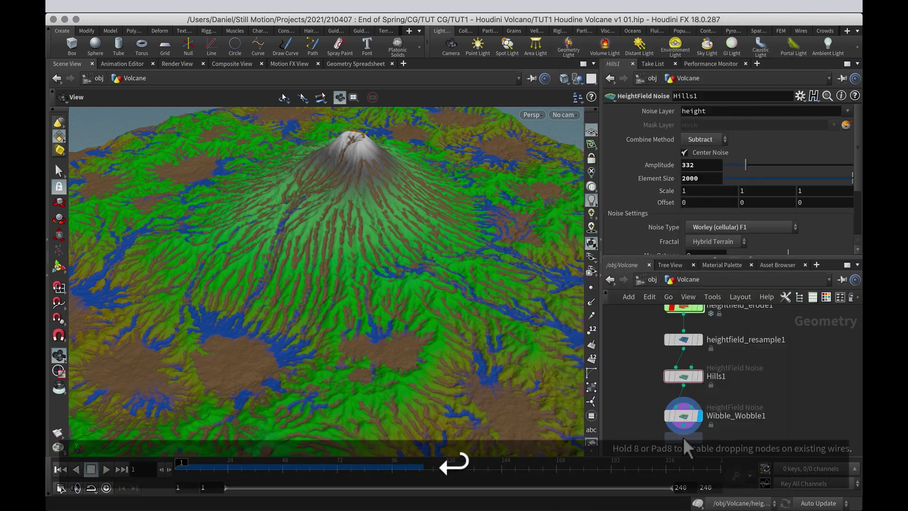
pyautogui.click(686, 431)
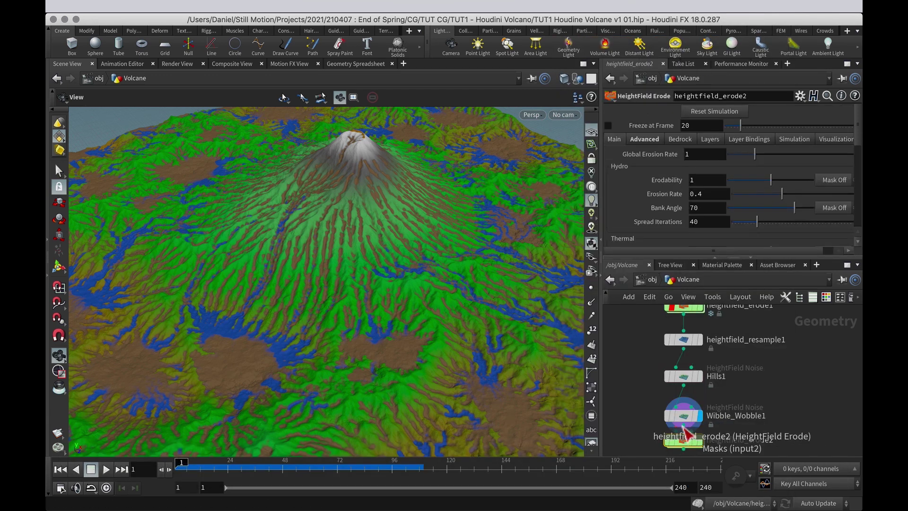
pyautogui.keyDown('alt'); pyautogui.moveTo(763, 431); pyautogui.dragTo(770, 361); pyautogui.keyUp('alt')
pyautogui.moveTo(690, 373); pyautogui.dragTo(691, 382)
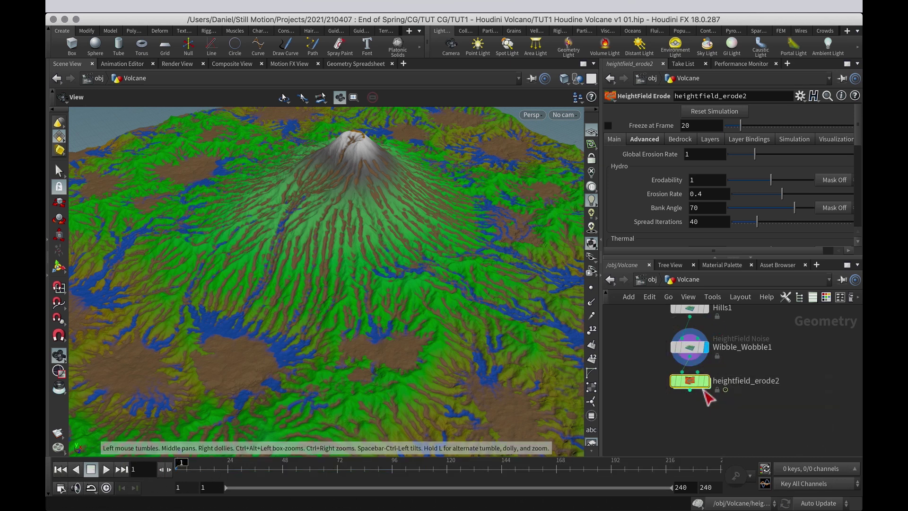
pyautogui.moveTo(709, 384)
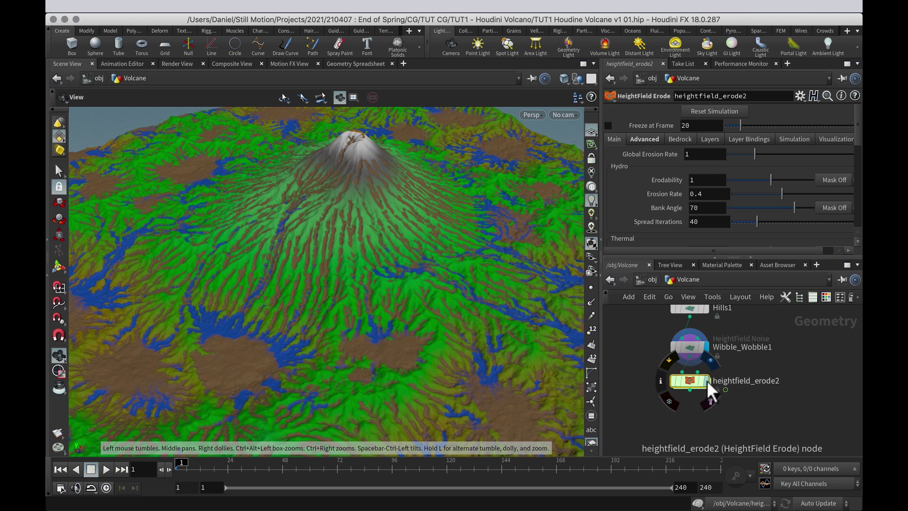
pyautogui.click(708, 383)
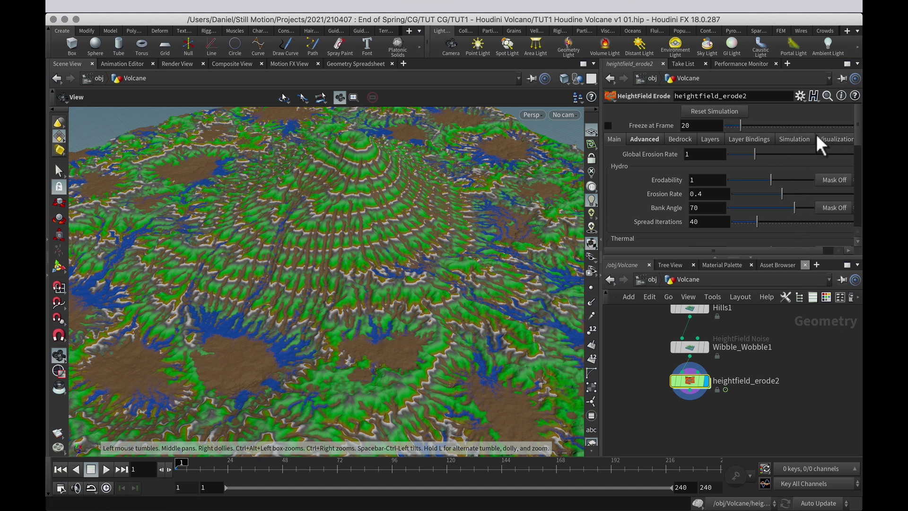
# - Compute heightfield_erode2's visualization elevation range and reduce its Height Ramp to a plain grey-to-white gradient
pyautogui.click(834, 139)
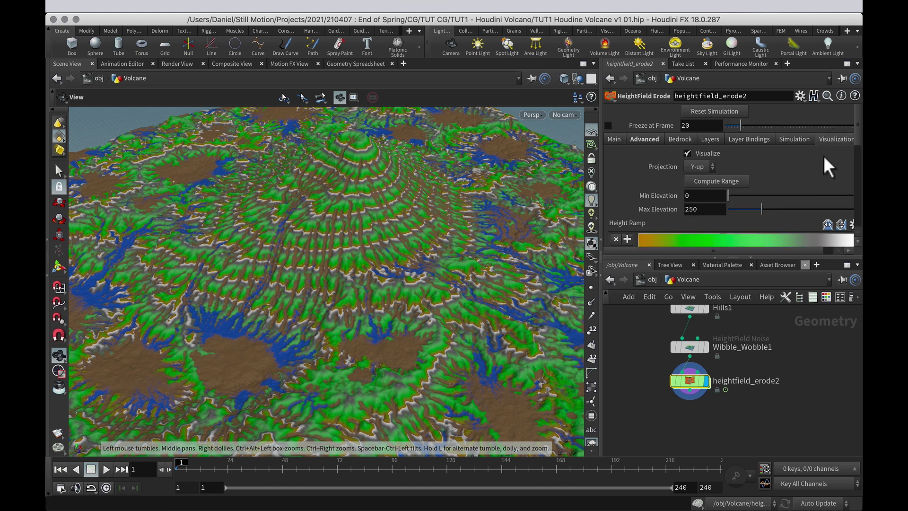
pyautogui.click(733, 180)
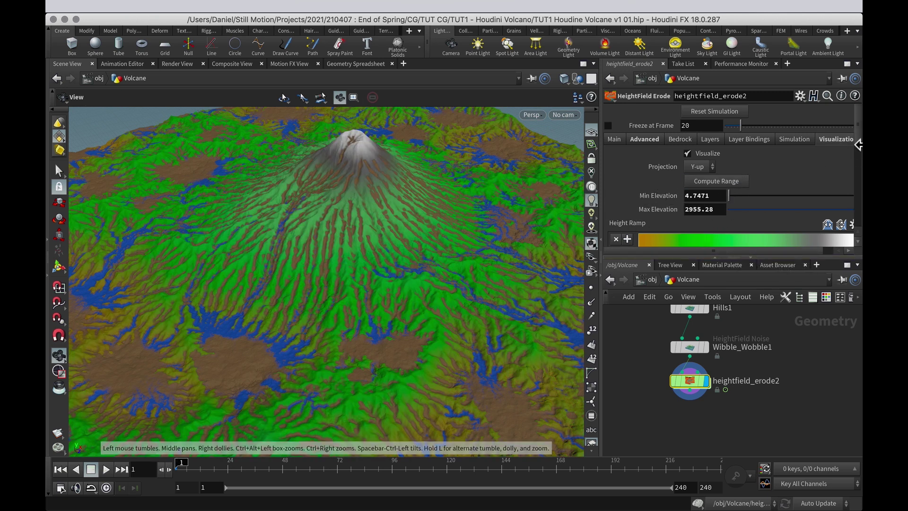
pyautogui.scroll(-3, 757, 199)
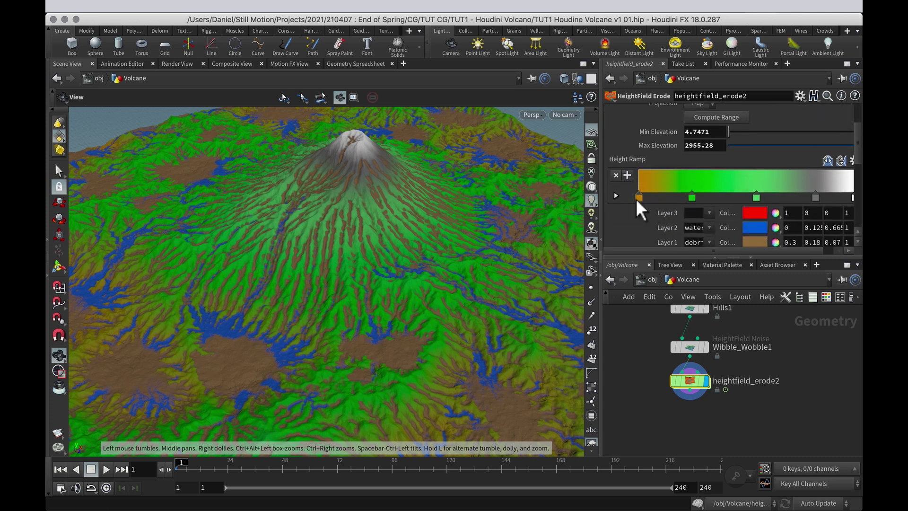
pyautogui.moveTo(635, 196); pyautogui.dragTo(629, 239)
pyautogui.click(690, 195)
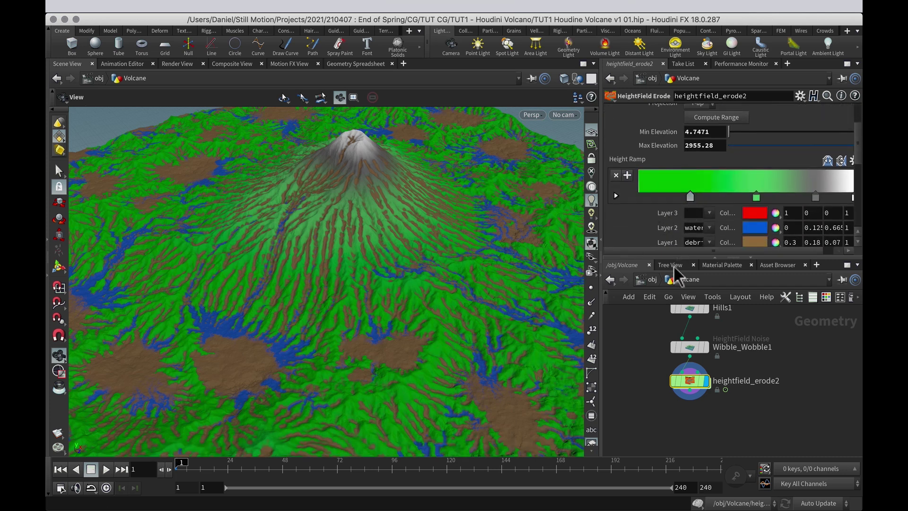
pyautogui.moveTo(674, 267); pyautogui.dragTo(676, 270)
pyautogui.moveTo(755, 203); pyautogui.dragTo(788, 258)
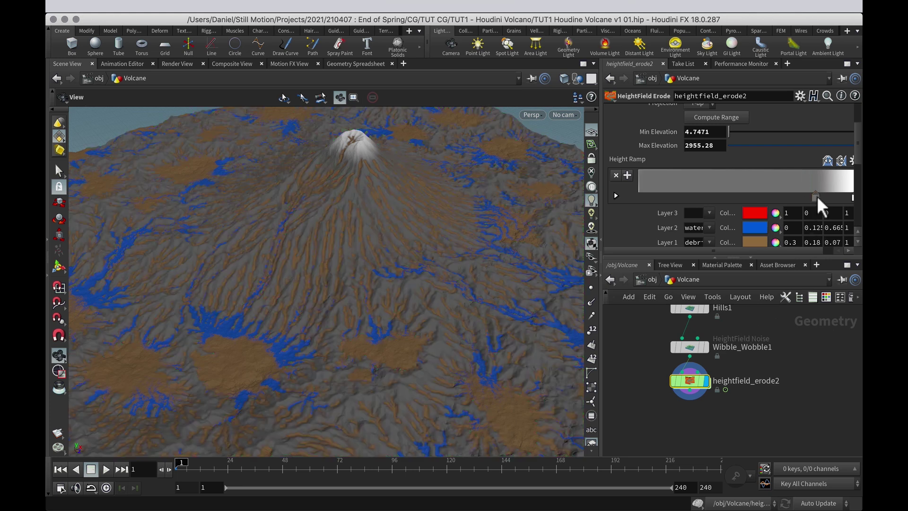
pyautogui.moveTo(817, 198); pyautogui.dragTo(643, 193)
pyautogui.doubleClick(644, 195)
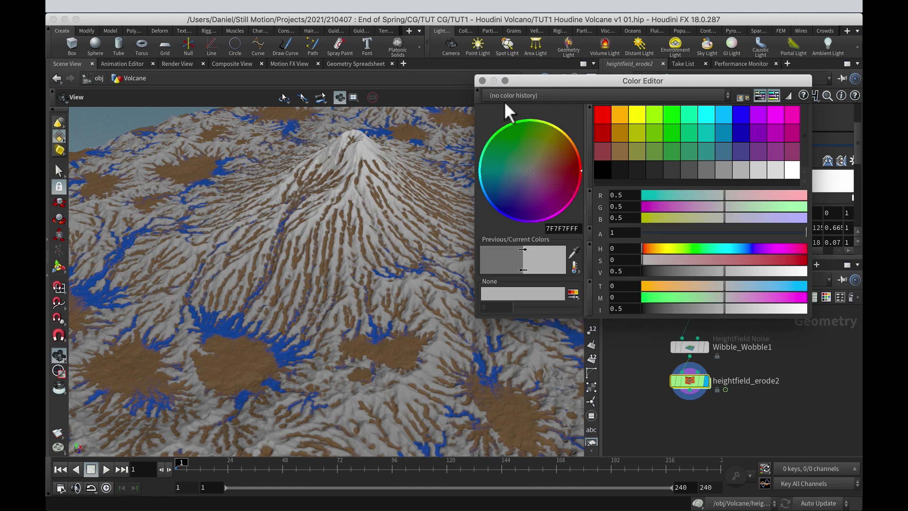
pyautogui.click(482, 81)
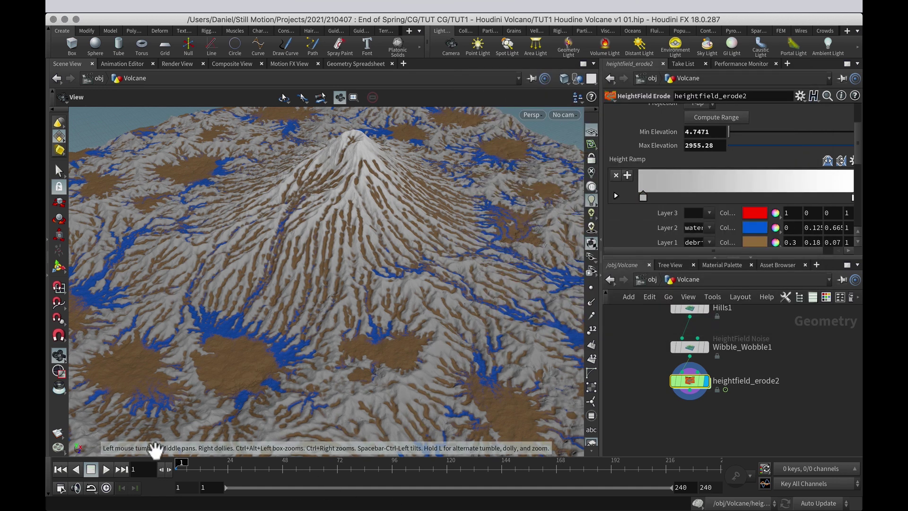
# - Test the erosion playback, reduce heightfield_resample1's Grid Samples to 1024, and play the erosion simulation again
pyautogui.click(106, 469)
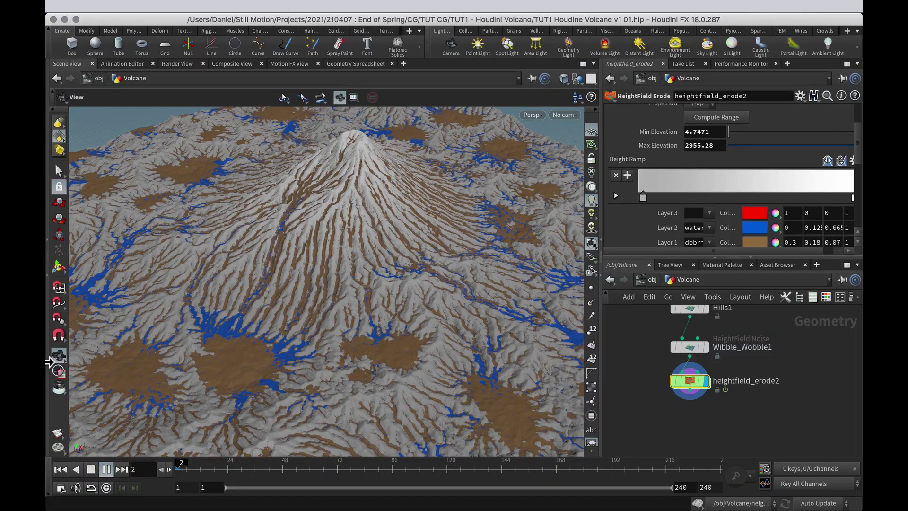
pyautogui.press('Escape')
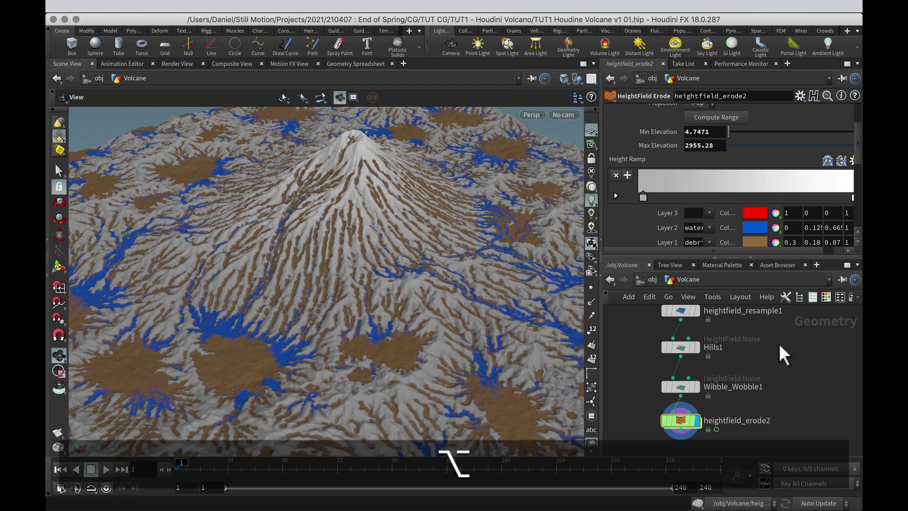
pyautogui.keyDown('alt'); pyautogui.moveTo(785, 351); pyautogui.dragTo(789, 403); pyautogui.keyUp('alt')
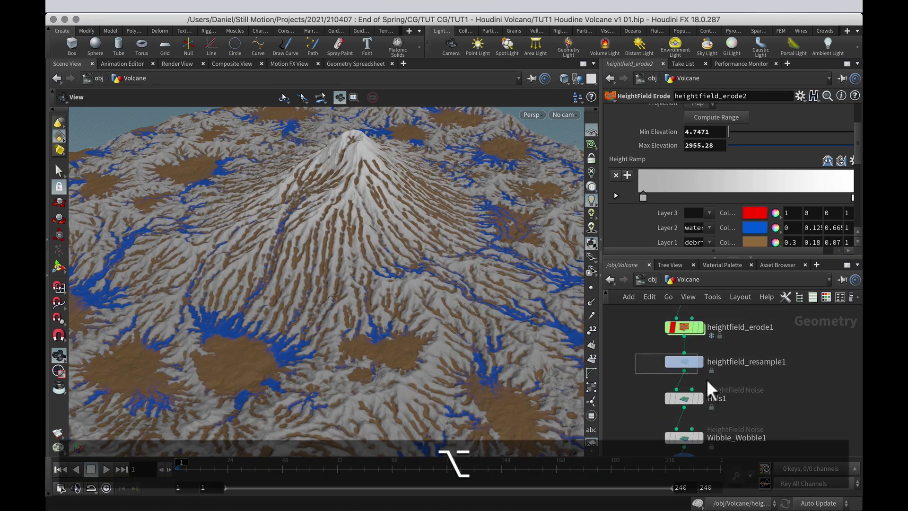
pyautogui.moveTo(706, 379); pyautogui.dragTo(706, 378)
pyautogui.moveTo(774, 153); pyautogui.dragTo(802, 154)
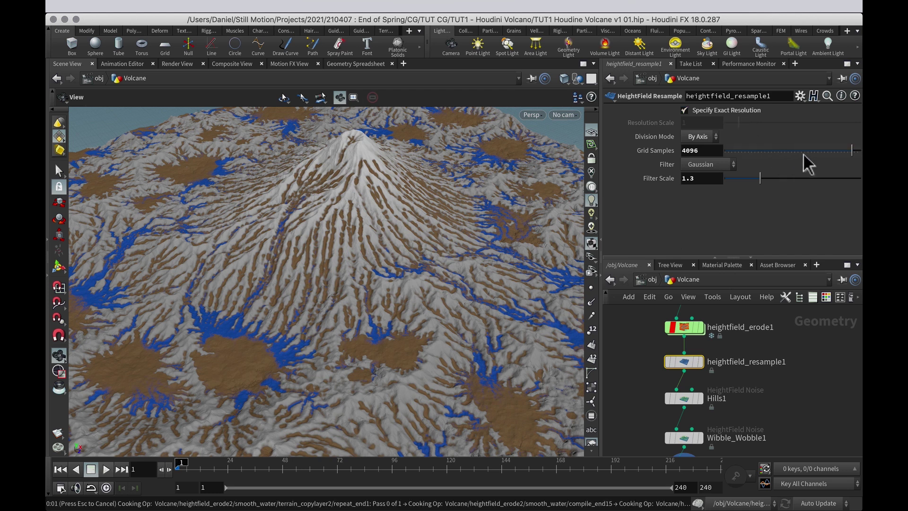
pyautogui.doubleClick(698, 149)
pyautogui.write('1024')
pyautogui.press('Return')
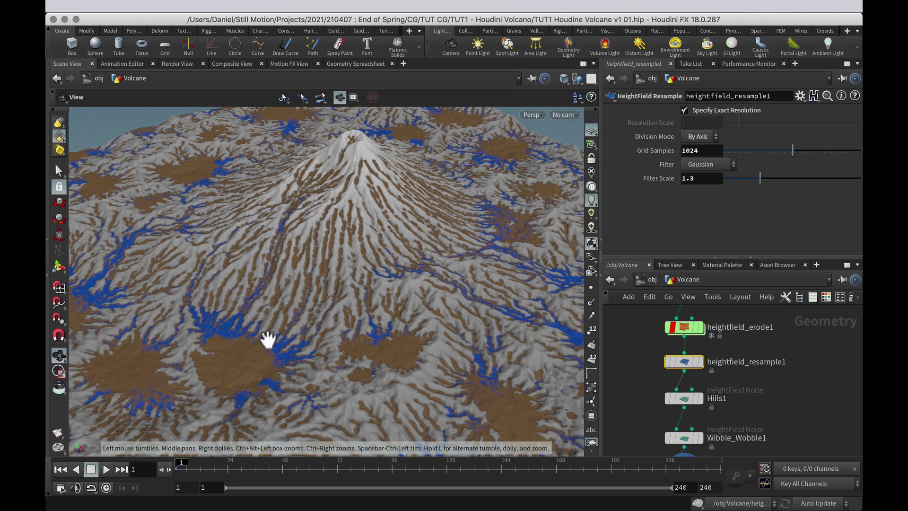
pyautogui.keyDown('alt'); pyautogui.moveTo(769, 400); pyautogui.dragTo(776, 375, button='middle'); pyautogui.keyUp('alt')
pyautogui.click(108, 467)
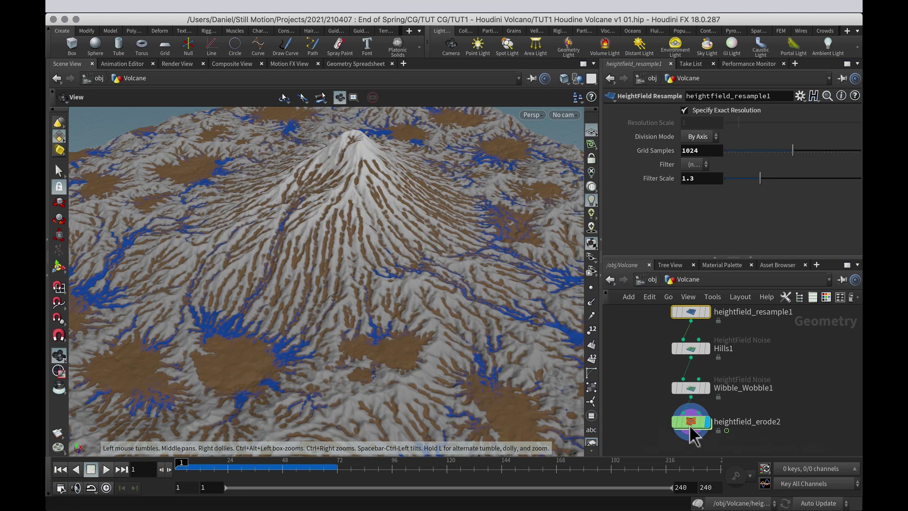
# - Set heightfield_erode2's thermal Cut Angle to 25.1 and play the erosion simulation to frame 77
pyautogui.click(691, 423)
pyautogui.moveTo(857, 141); pyautogui.dragTo(855, 106)
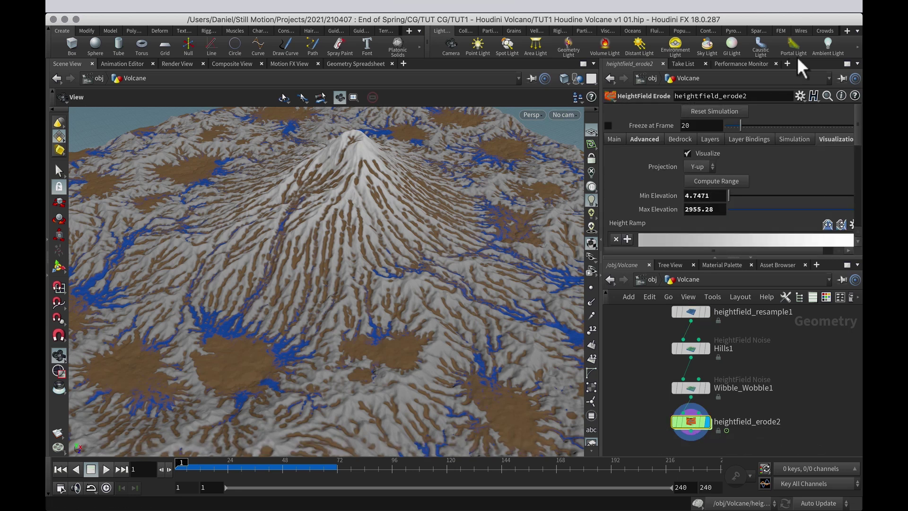
pyautogui.click(616, 138)
pyautogui.scroll(-5, 855, 137)
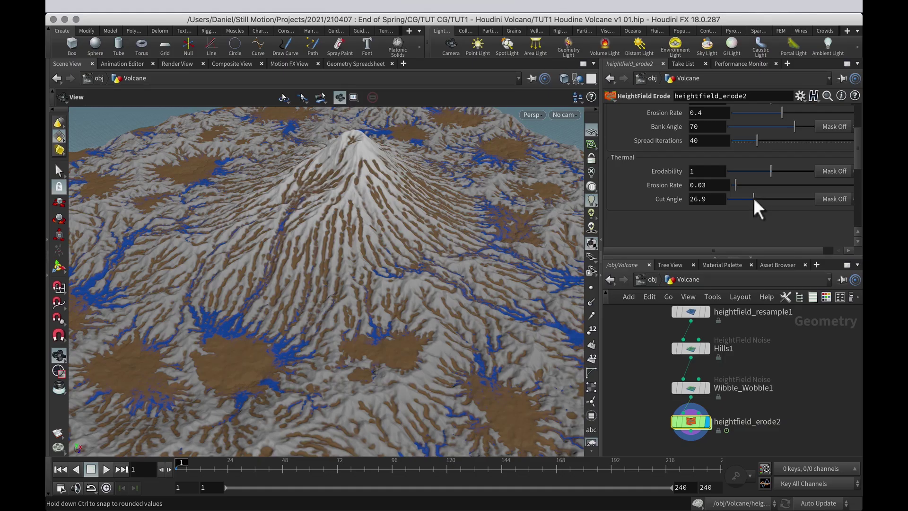
pyautogui.moveTo(753, 197); pyautogui.dragTo(752, 198)
pyautogui.click(107, 469)
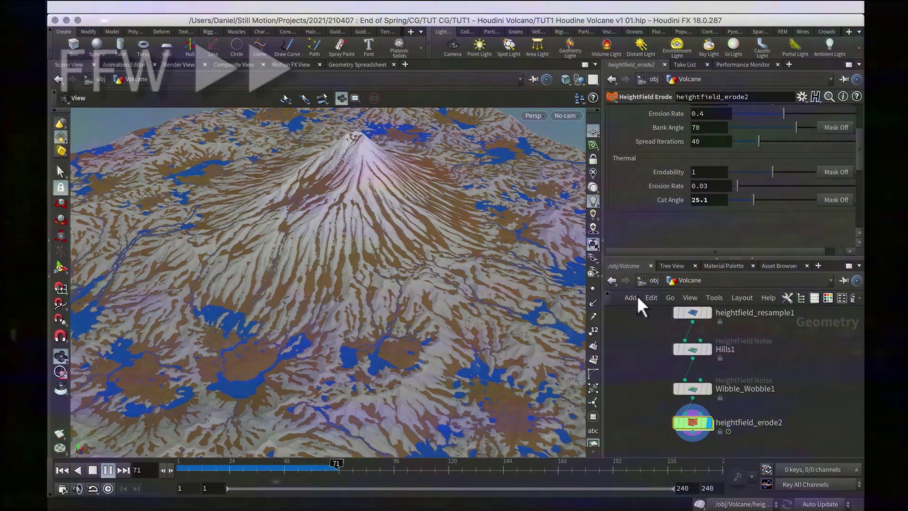
pyautogui.click(92, 467)
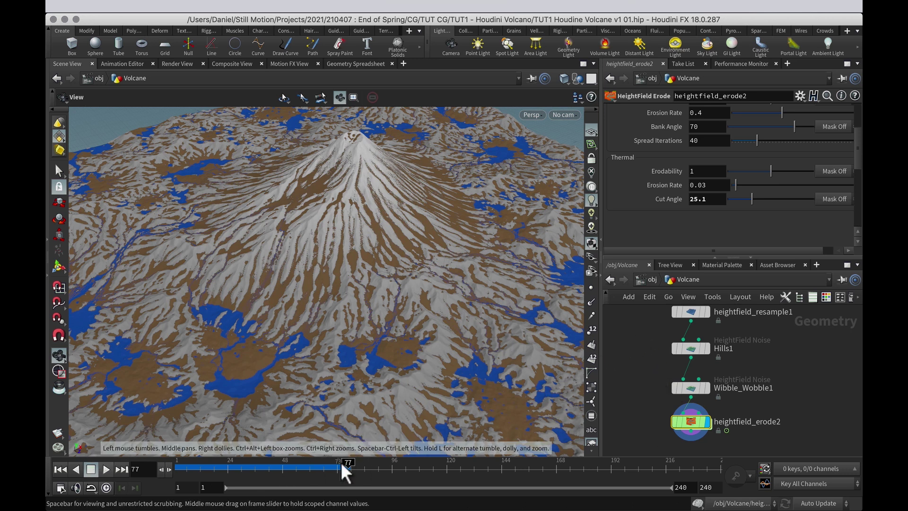
# - Rewind the timeline to frame 1 and set heightfield_resample1's Grid Samples to 4096
pyautogui.moveTo(340, 466); pyautogui.dragTo(181, 466)
pyautogui.click(713, 319)
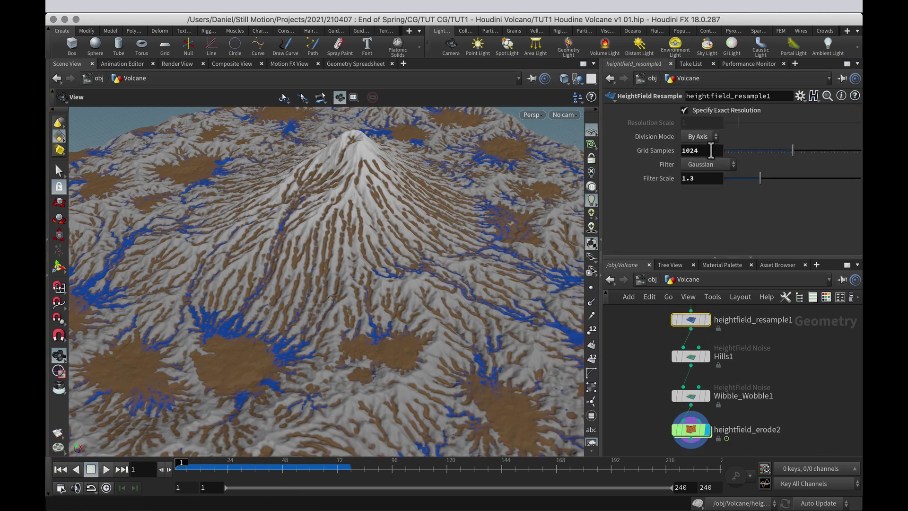
pyautogui.write('4')
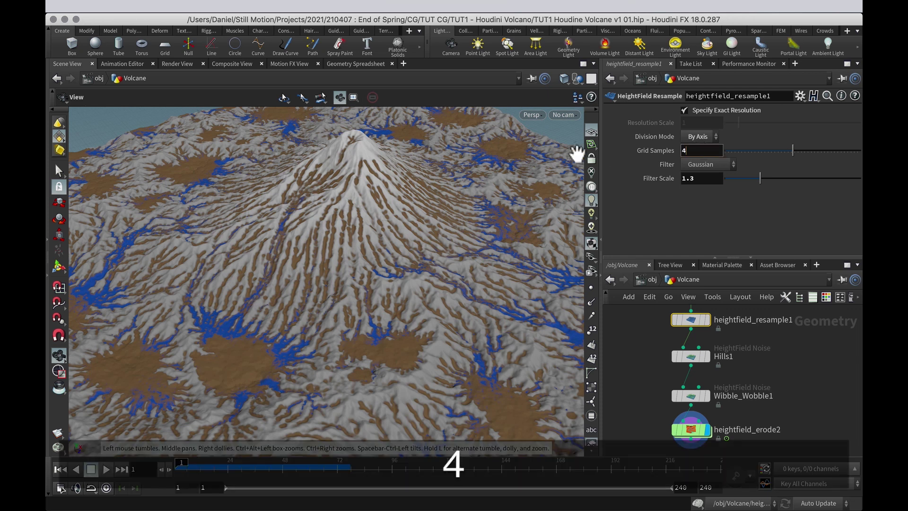
pyautogui.write('096')
pyautogui.press('Return')
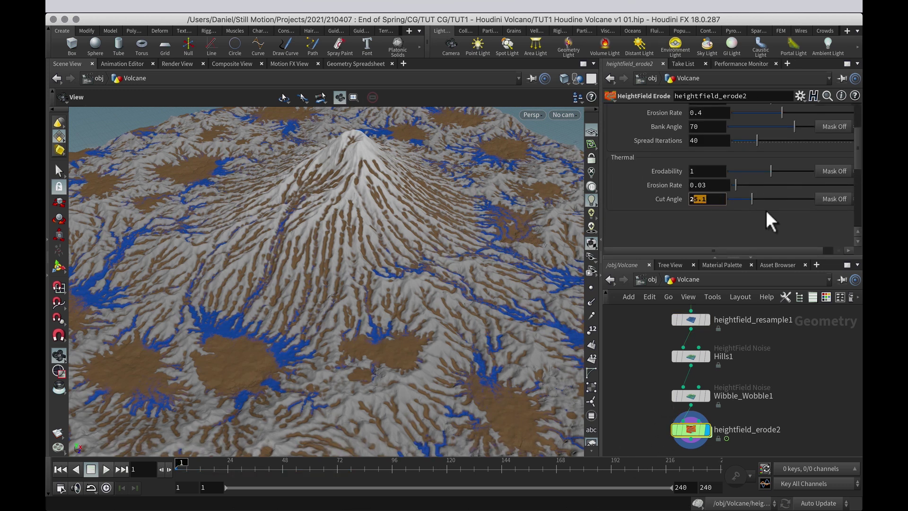
# - Lower heightfield_erode2's thermal Cut Angle and freeze its output at frame 100
pyautogui.write('4')
pyautogui.press('Return')
pyautogui.moveTo(859, 144); pyautogui.dragTo(859, 103)
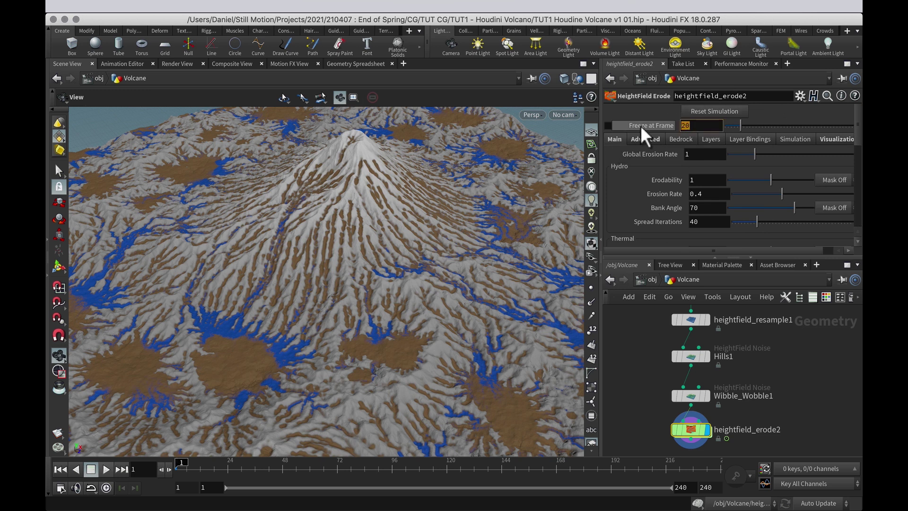
pyautogui.write('100')
pyautogui.press('Return')
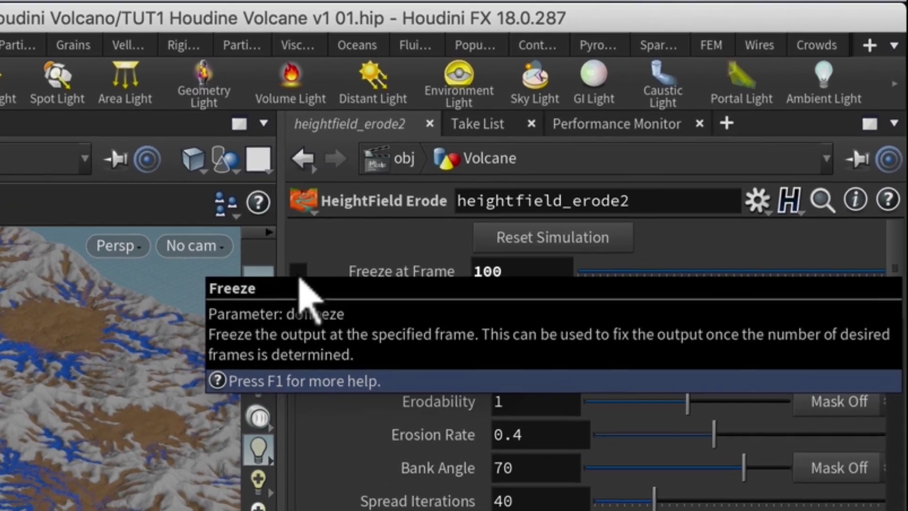
pyautogui.click(299, 272)
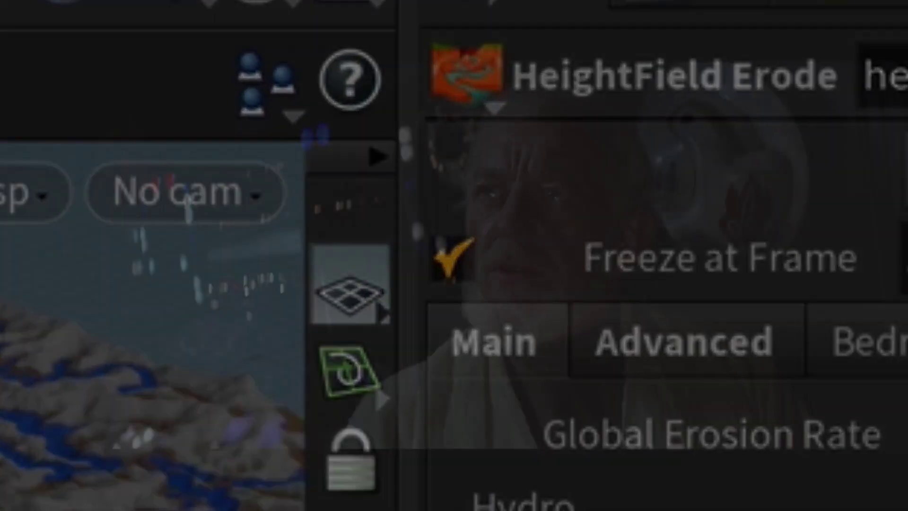
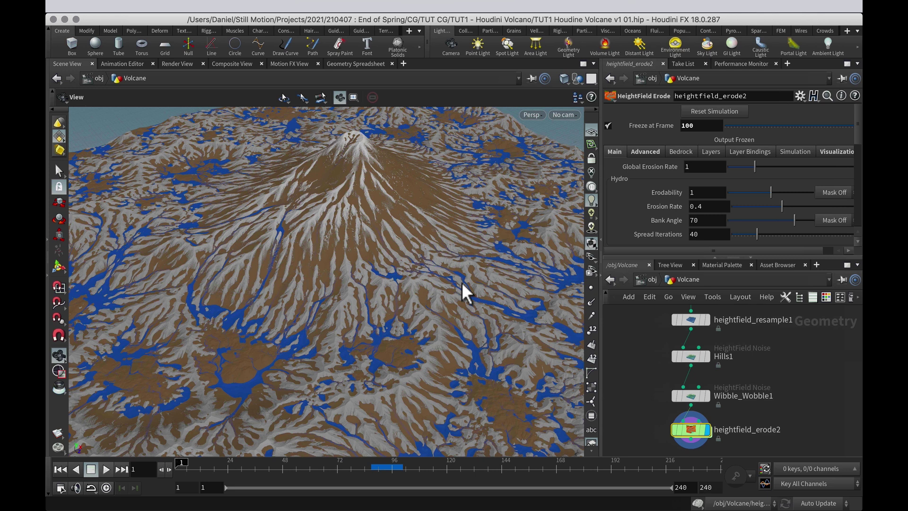
# - Add a HeightField Blur node below heightfield_erode2, wire the erosion output into its first input and display it
pyautogui.keyDown('alt'); pyautogui.moveTo(310, 384); pyautogui.dragTo(429, 263, button='right'); pyautogui.keyUp('alt')
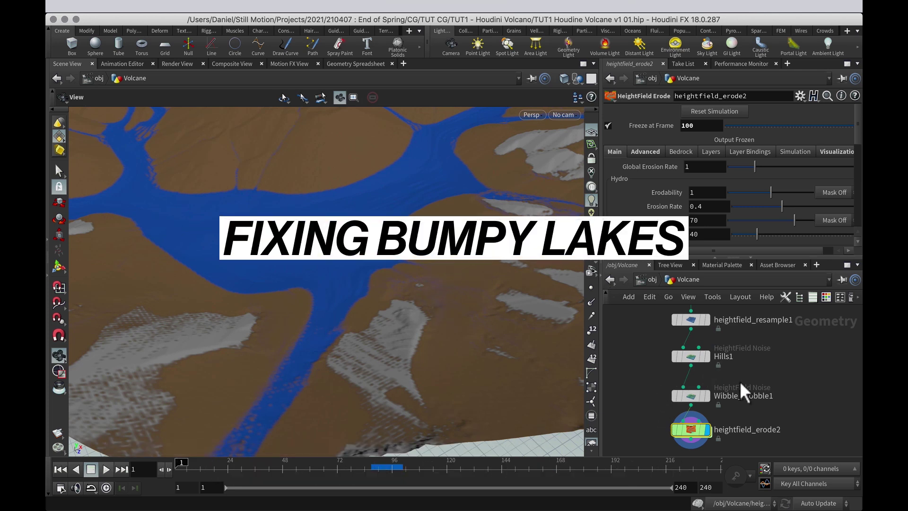
pyautogui.keyDown('alt'); pyautogui.moveTo(778, 412); pyautogui.dragTo(754, 364); pyautogui.keyUp('alt')
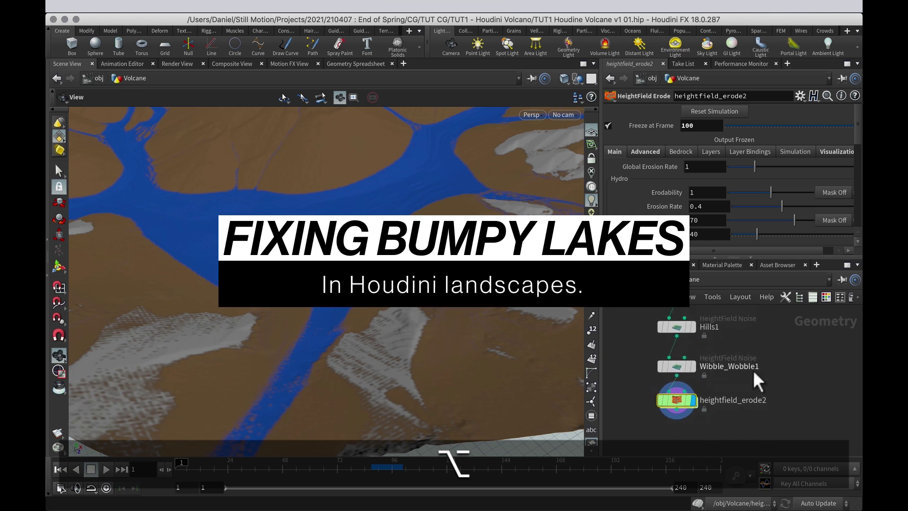
pyautogui.keyDown('alt'); pyautogui.moveTo(684, 438); pyautogui.dragTo(697, 436); pyautogui.keyUp('alt')
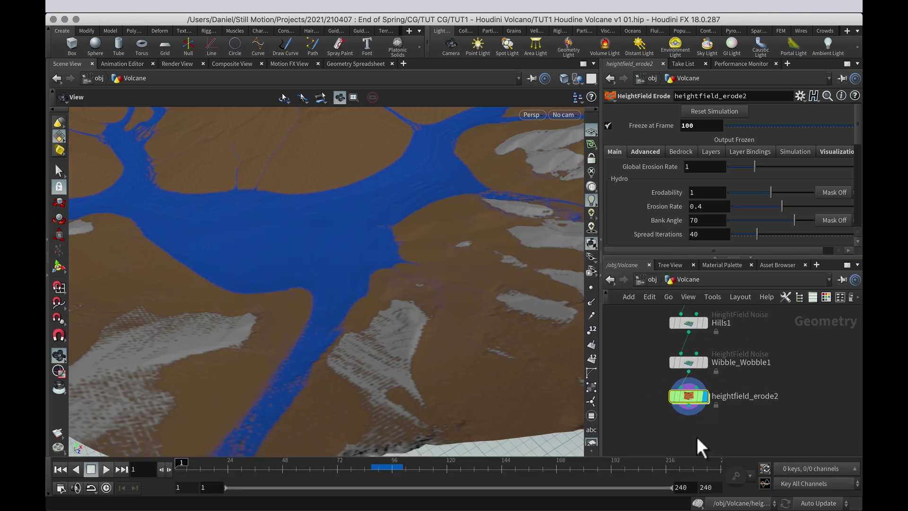
pyautogui.press('Tab')
pyautogui.write('blur')
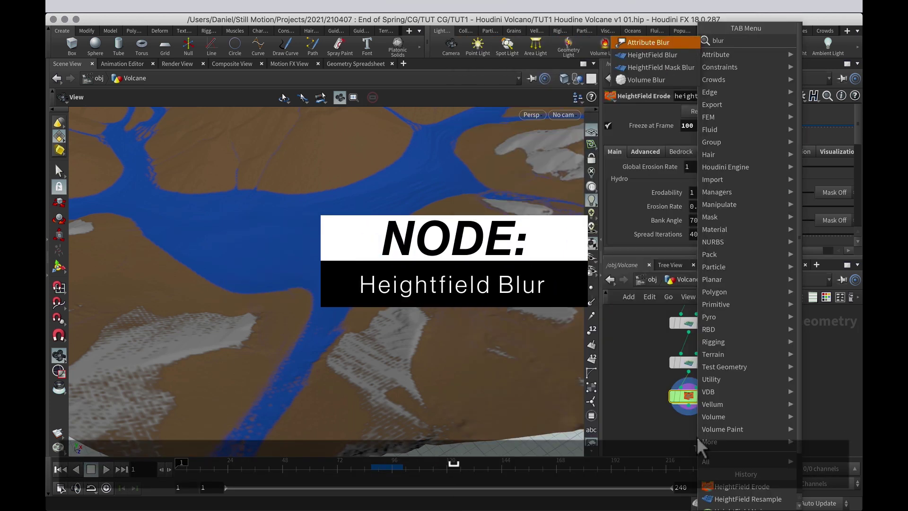
pyautogui.press('Down')
pyautogui.press('Return')
pyautogui.click(691, 431)
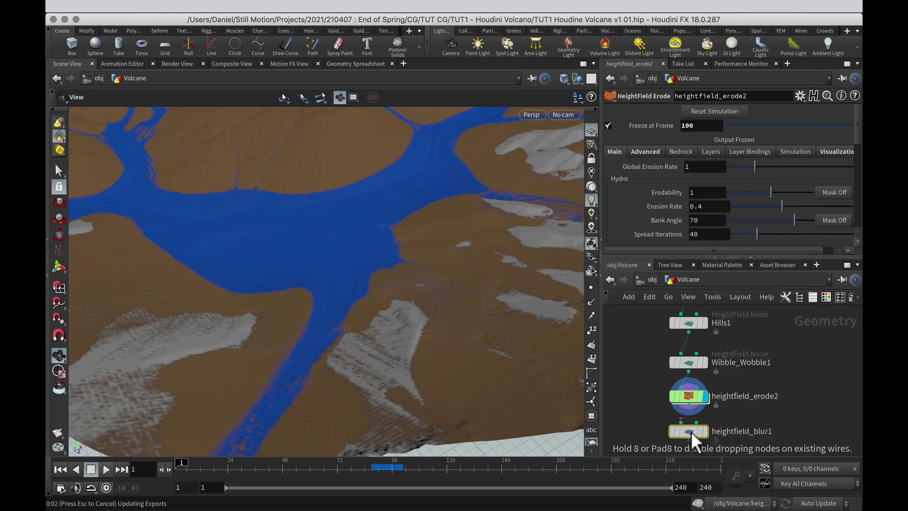
pyautogui.moveTo(689, 406); pyautogui.dragTo(682, 422)
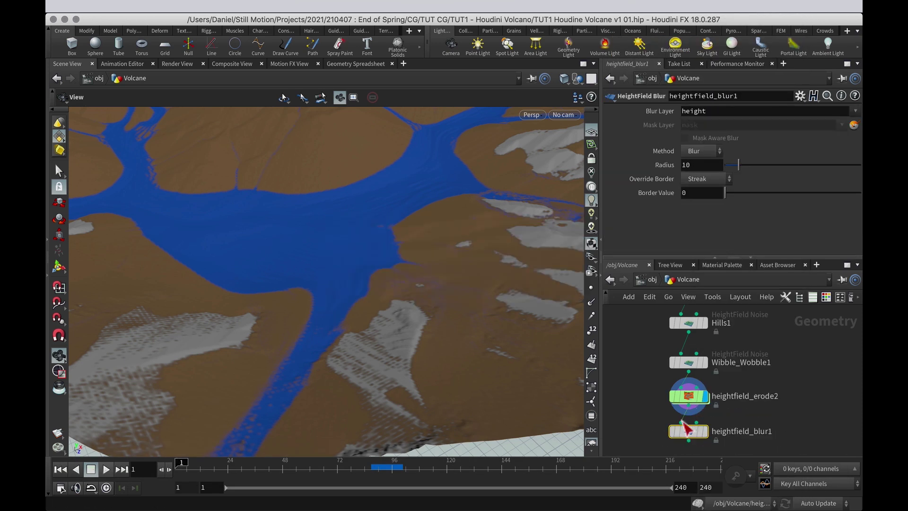
pyautogui.click(706, 431)
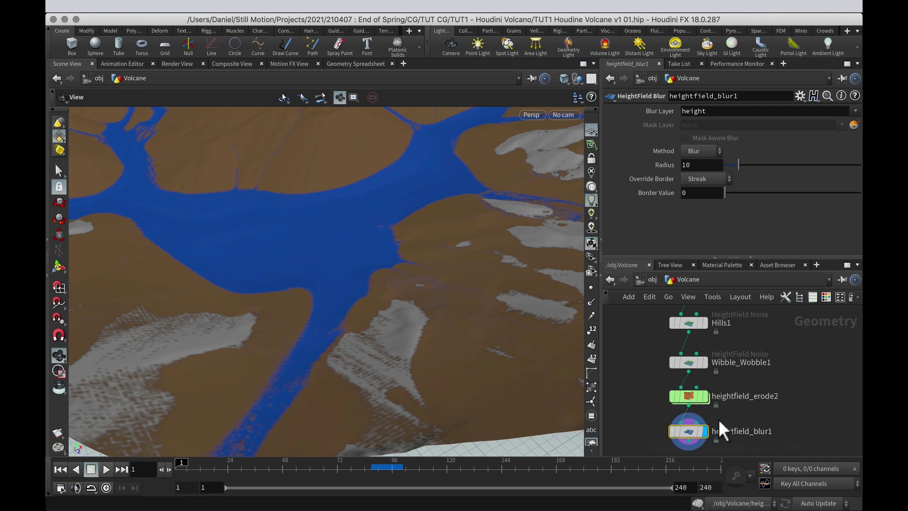
# - Set heightfield_blur1's Radius to 100 and wire heightfield_erode2's output into its Mask input
pyautogui.moveTo(739, 165); pyautogui.dragTo(855, 164)
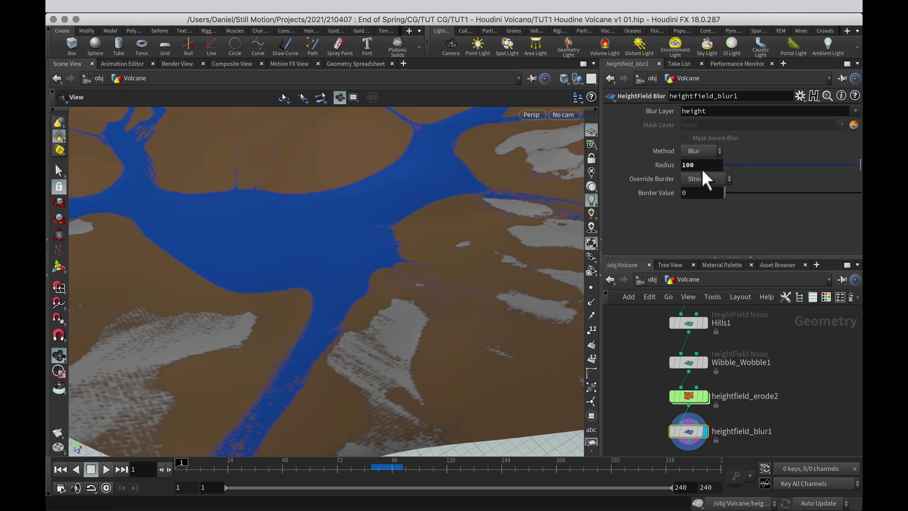
pyautogui.click(700, 425)
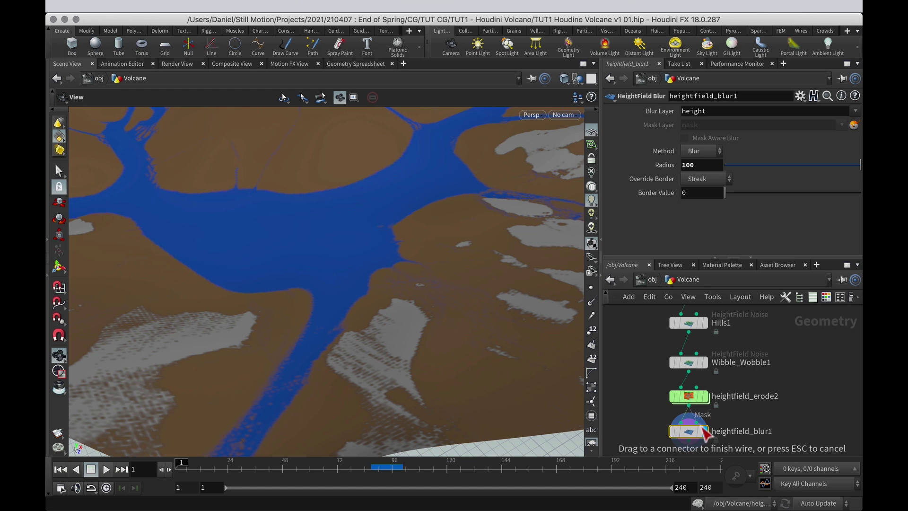
pyautogui.click(688, 402)
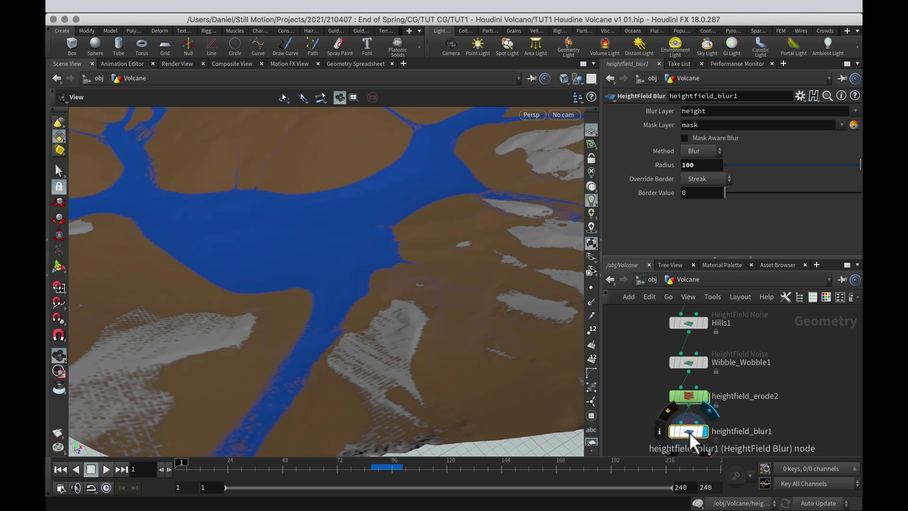
# - Restrict heightfield_blur1 to the water mask layer and enable Mask Aware Blur with 1000 iterations
pyautogui.click(842, 125)
pyautogui.click(826, 201)
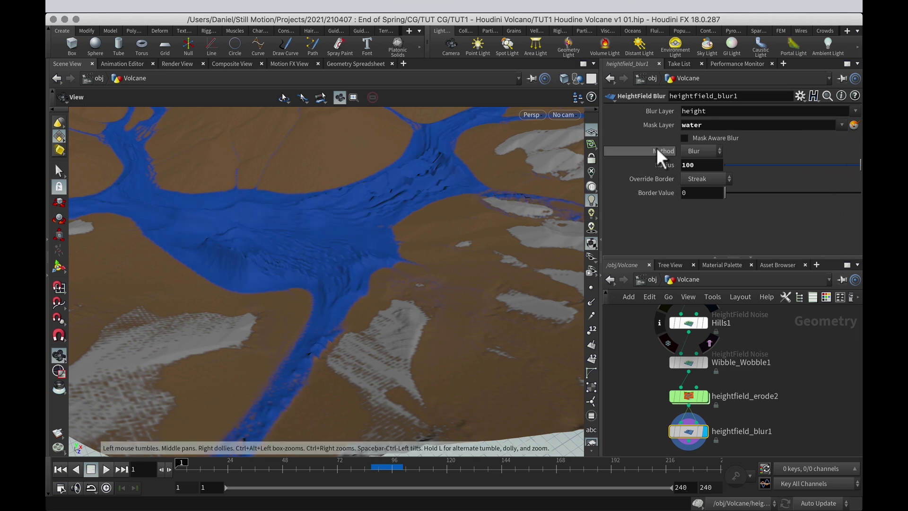
pyautogui.click(703, 139)
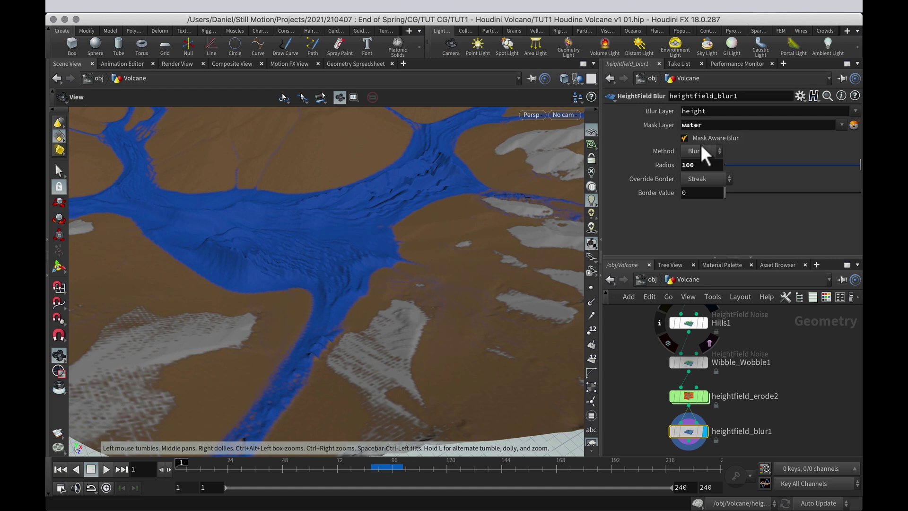
pyautogui.moveTo(734, 153); pyautogui.dragTo(860, 175)
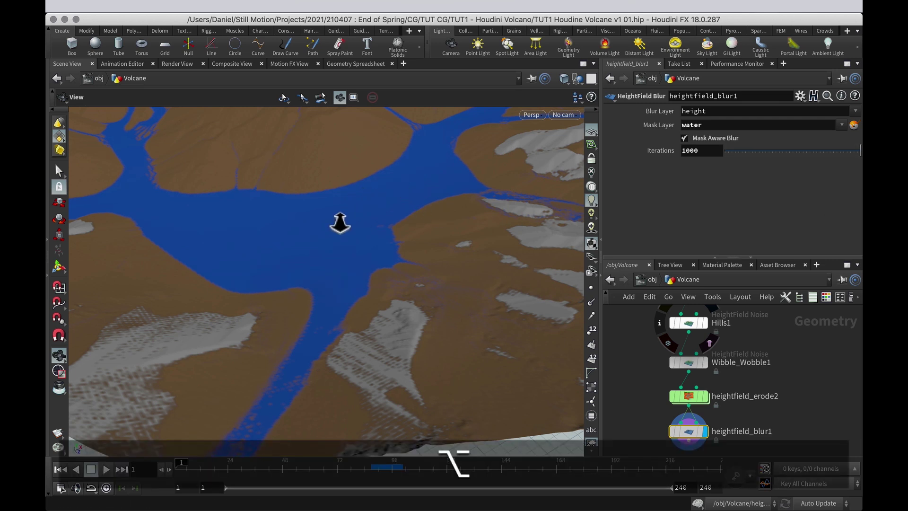
# - Examine the blurred lakes and the surrounding volcano terrain from several distances and angles
pyautogui.keyDown('alt'); pyautogui.moveTo(340, 223); pyautogui.dragTo(310, 278, button='right'); pyautogui.keyUp('alt')
pyautogui.keyDown('alt'); pyautogui.moveTo(458, 217); pyautogui.dragTo(412, 304); pyautogui.keyUp('alt')
pyautogui.keyDown('alt'); pyautogui.moveTo(404, 247); pyautogui.dragTo(189, 399, button='right'); pyautogui.keyUp('alt')
pyautogui.keyDown('alt'); pyautogui.moveTo(421, 251); pyautogui.dragTo(355, 272); pyautogui.keyUp('alt')
pyautogui.keyDown('alt'); pyautogui.moveTo(355, 272); pyautogui.dragTo(431, 240, button='right'); pyautogui.keyUp('alt')
pyautogui.keyDown('alt'); pyautogui.moveTo(431, 240); pyautogui.dragTo(229, 304); pyautogui.keyUp('alt')
pyautogui.keyDown('alt'); pyautogui.moveTo(229, 304); pyautogui.dragTo(288, 355, button='right'); pyautogui.keyUp('alt')
pyautogui.keyDown('alt'); pyautogui.moveTo(288, 354); pyautogui.dragTo(364, 392); pyautogui.keyUp('alt')
pyautogui.keyDown('alt'); pyautogui.moveTo(364, 392); pyautogui.dragTo(284, 395, button='right'); pyautogui.keyUp('alt')
pyautogui.keyDown('alt'); pyautogui.moveTo(284, 395); pyautogui.dragTo(527, 339); pyautogui.keyUp('alt')
pyautogui.keyDown('alt'); pyautogui.moveTo(526, 339); pyautogui.dragTo(327, 415, button='right'); pyautogui.keyUp('alt')
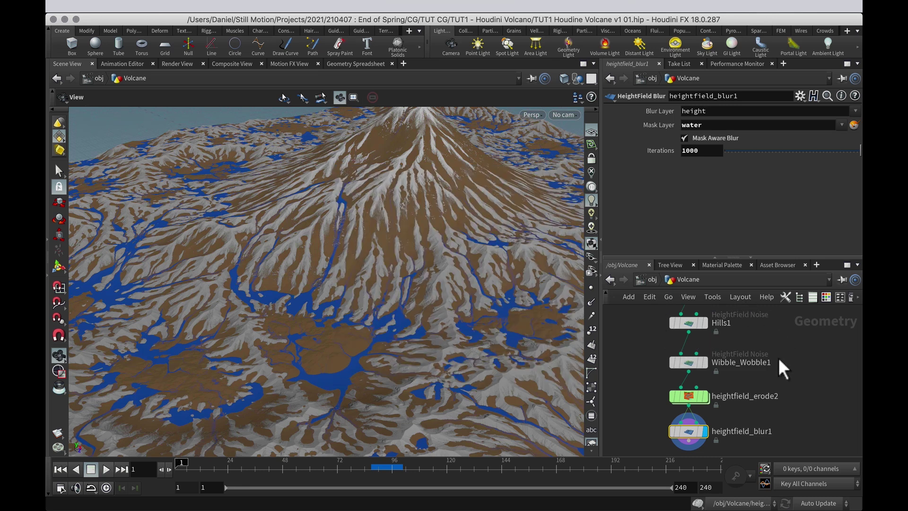
# - Add a HeightField Mask by Feature node below heightfield_blur1, wire the blur output into it and display it
pyautogui.keyDown('alt'); pyautogui.moveTo(795, 412); pyautogui.dragTo(800, 366, button='middle'); pyautogui.keyUp('alt')
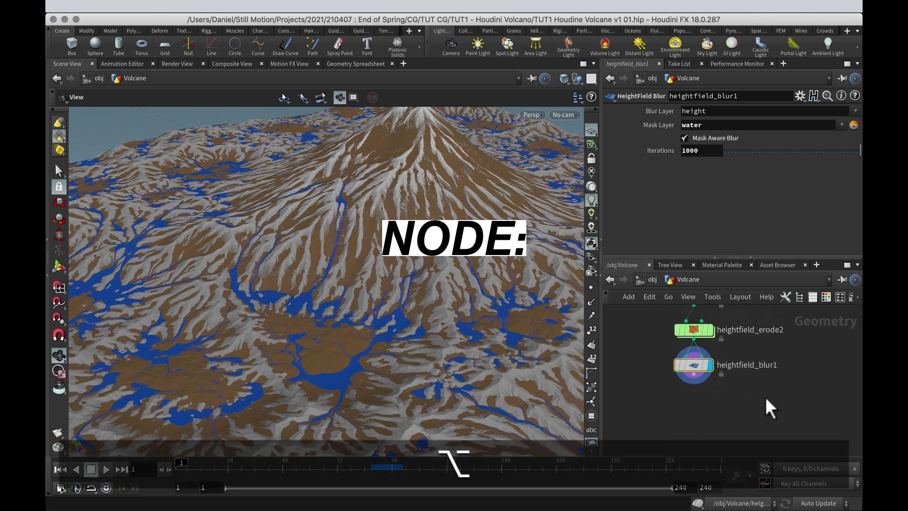
pyautogui.press('Tab')
pyautogui.write('mask b')
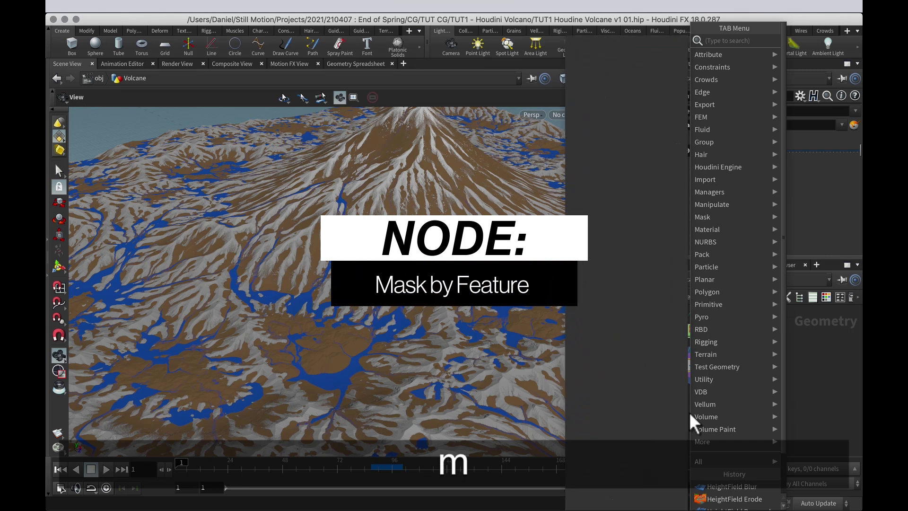
pyautogui.press('BackSpace')
pyautogui.press('Return')
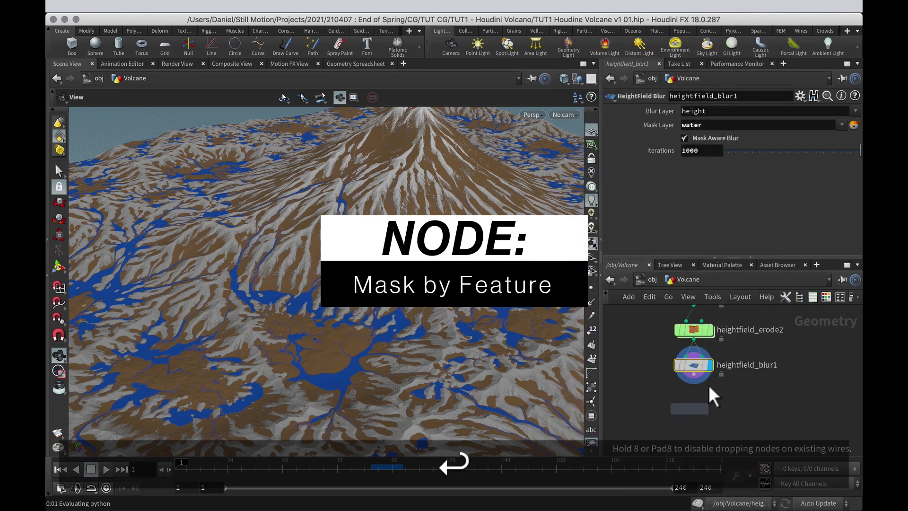
pyautogui.click(694, 401)
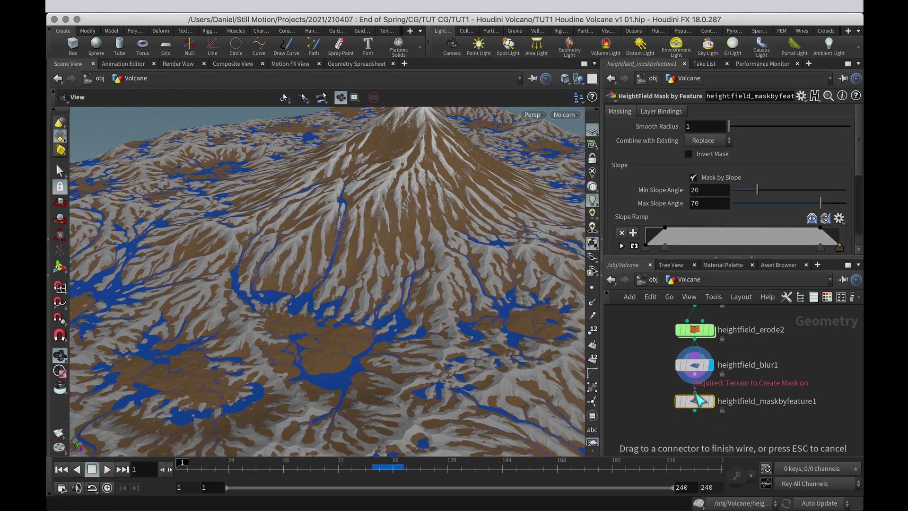
pyautogui.click(712, 402)
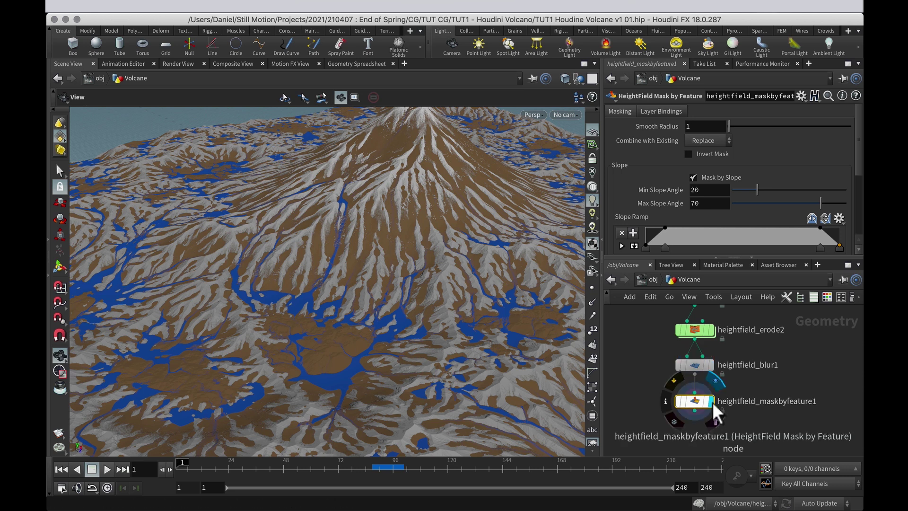
# - Set heightfield_maskbyfeature1's Min Slope Angle to 0 and Max Slope Angle to 90
pyautogui.moveTo(859, 154)
pyautogui.mouseDown()
pyautogui.moveTo(855, 219)
pyautogui.moveTo(855, 143)
pyautogui.moveTo(855, 164)
pyautogui.mouseUp()
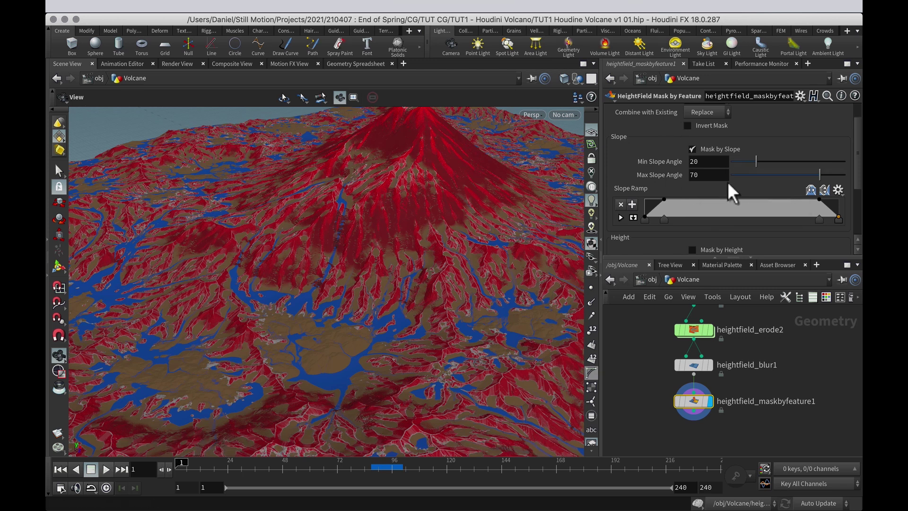
pyautogui.moveTo(634, 164); pyautogui.dragTo(685, 162)
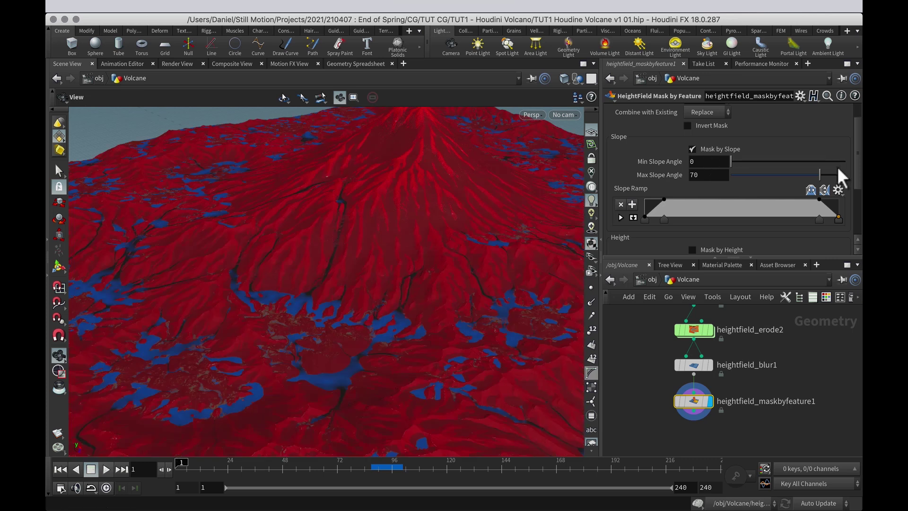
pyautogui.moveTo(821, 174); pyautogui.dragTo(858, 185)
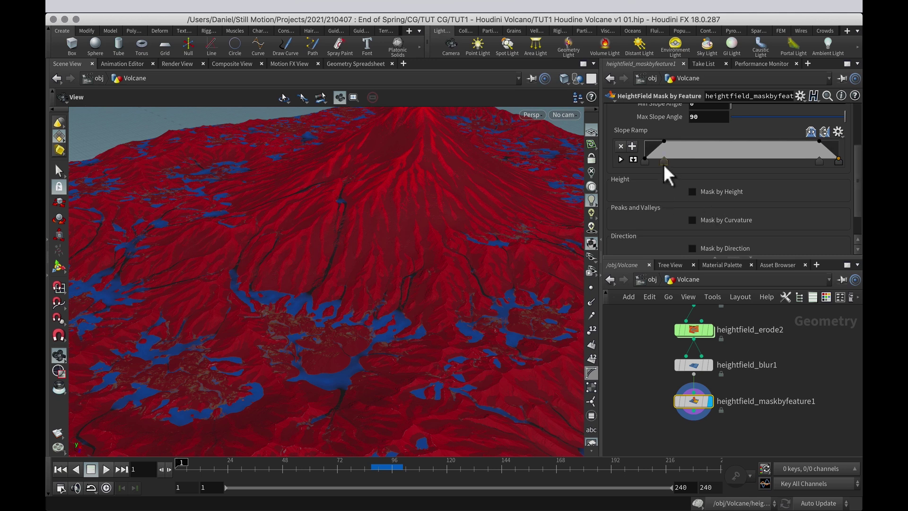
# - Reduce heightfield_maskbyfeature1's Slope Ramp to two points forming a straight rise from minimum to maximum across its full width
pyautogui.moveTo(819, 162); pyautogui.dragTo(819, 289)
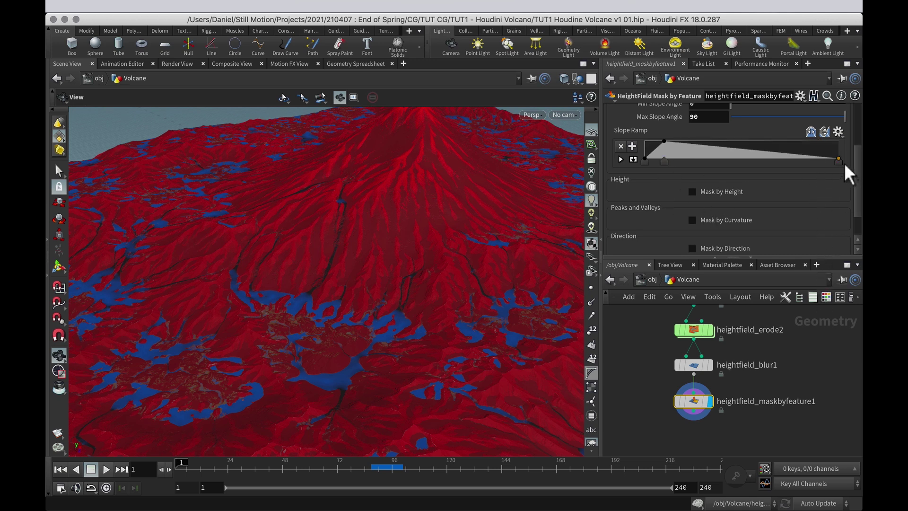
pyautogui.moveTo(840, 163); pyautogui.dragTo(833, 375)
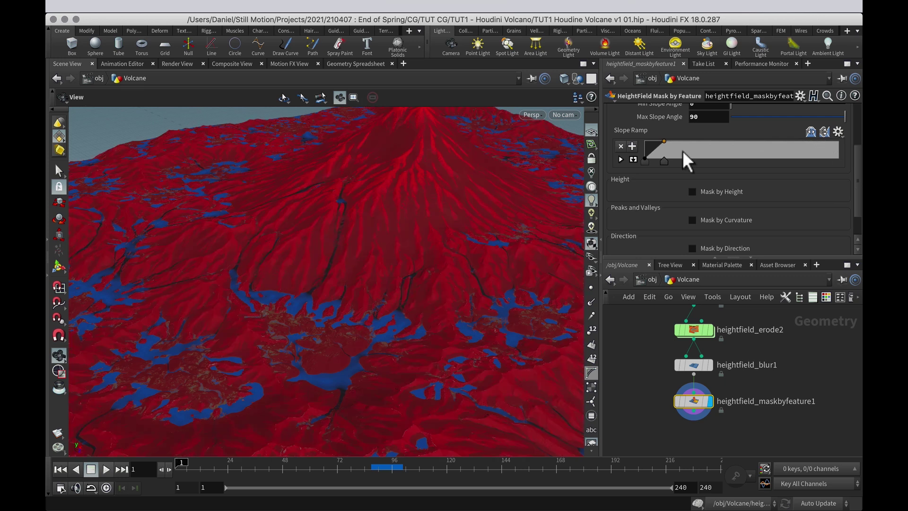
pyautogui.moveTo(681, 162); pyautogui.dragTo(711, 162)
pyautogui.moveTo(807, 169); pyautogui.dragTo(845, 162)
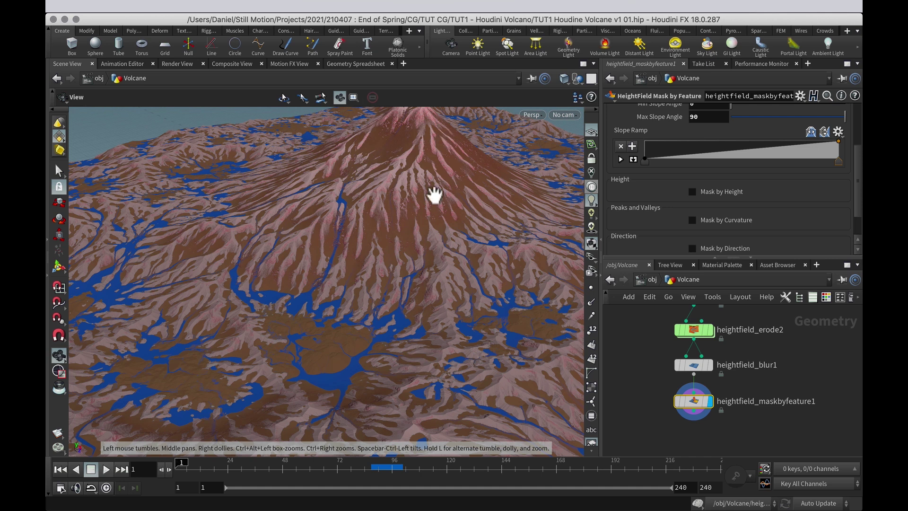
pyautogui.scroll(10, 757, 156)
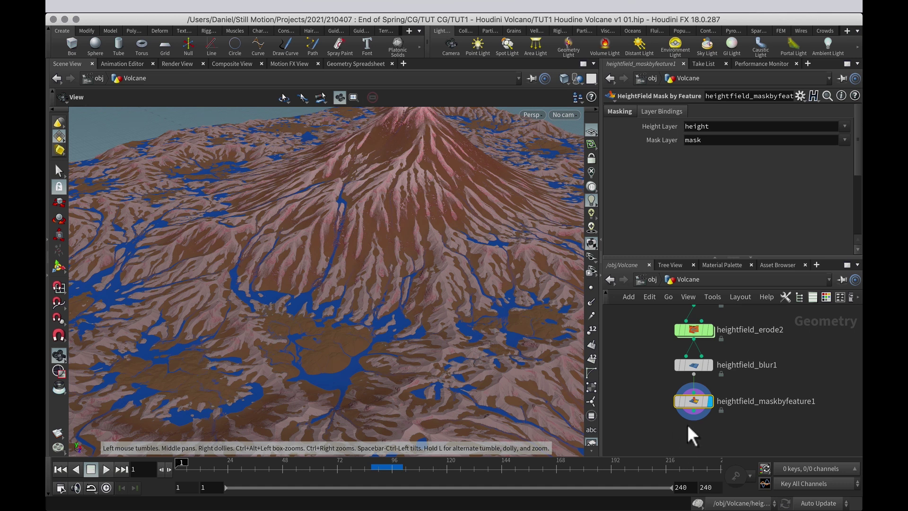
# - Add a HeightField Output node below heightfield_maskbyfeature1
pyautogui.press('Tab')
pyautogui.write('out')
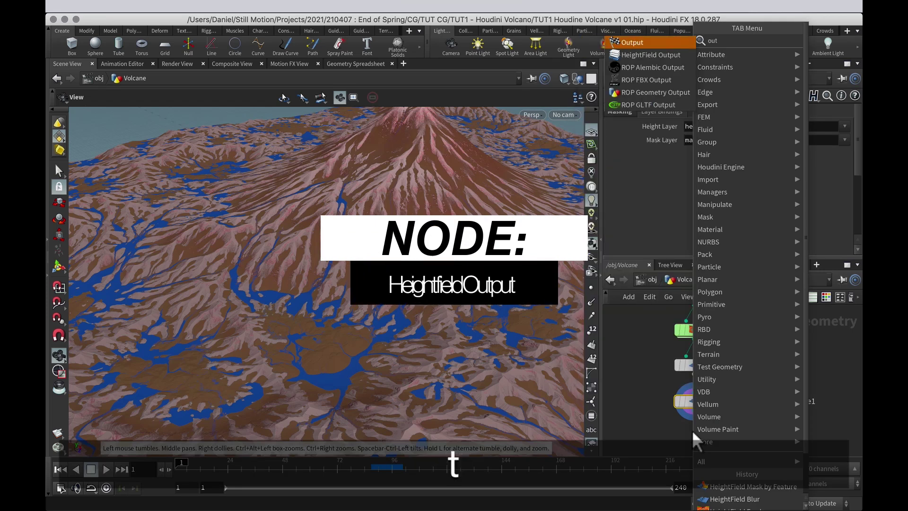
pyautogui.press('Down')
pyautogui.press('Return')
pyautogui.click(691, 430)
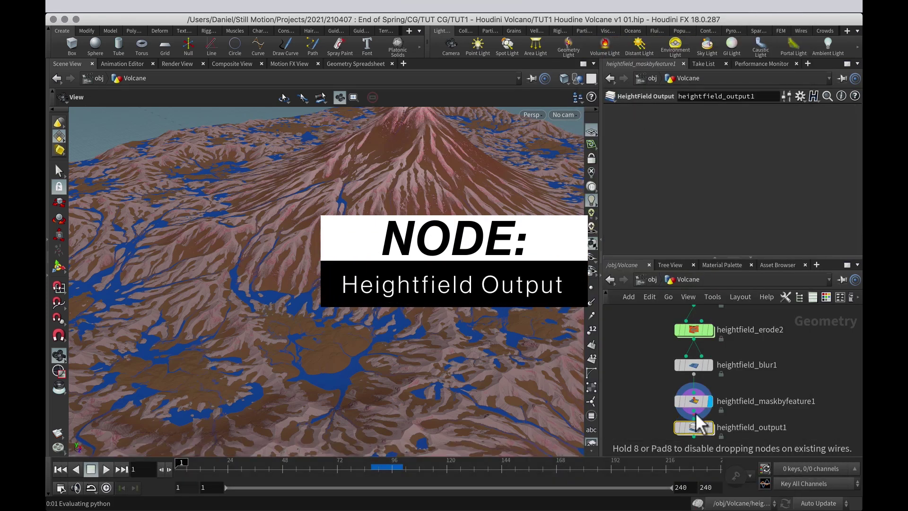
# - Wire heightfield_maskbyfeature1's output into heightfield_output1, move the output node slightly lower and display it
pyautogui.click(694, 420)
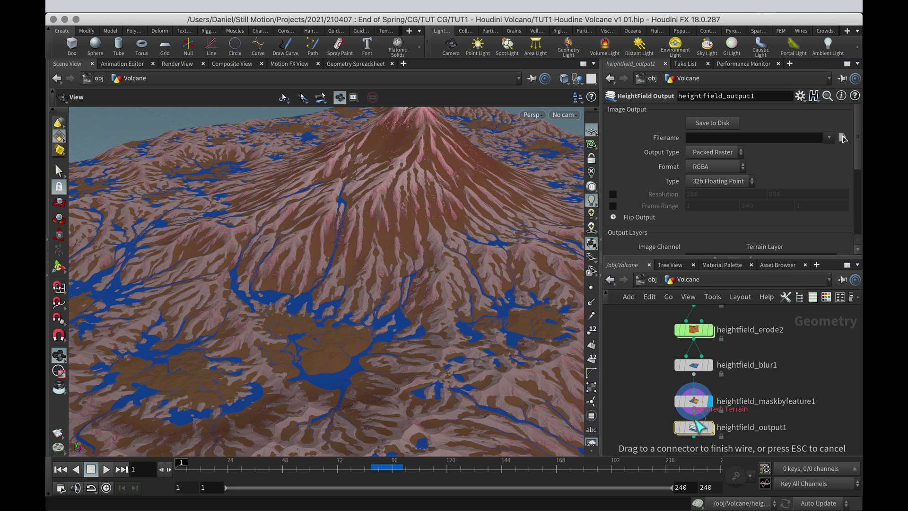
pyautogui.click(694, 410)
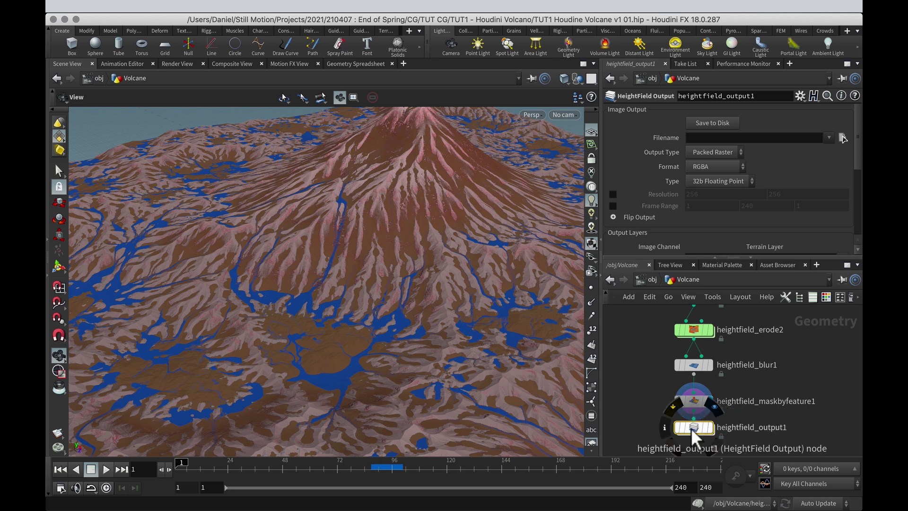
pyautogui.moveTo(691, 428); pyautogui.dragTo(691, 435)
pyautogui.click(710, 435)
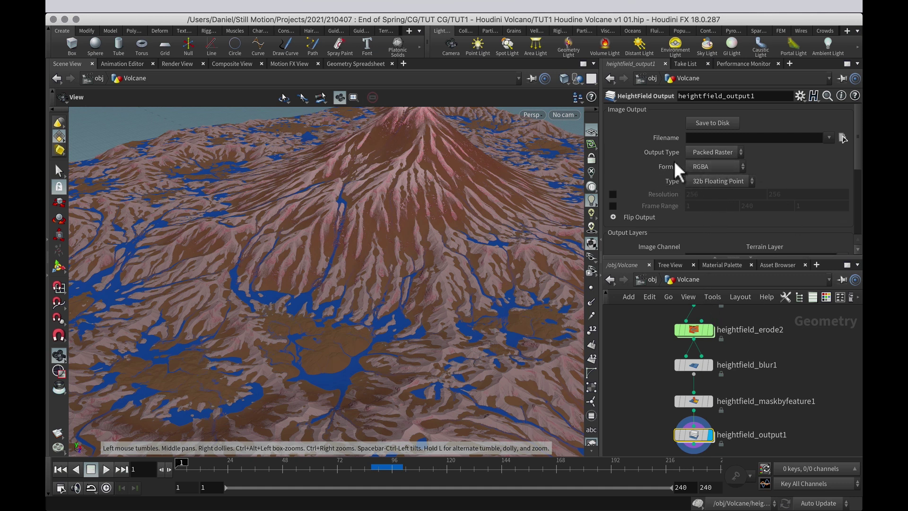
# - Set heightfield_output1's Format to RGB and enable a custom Resolution of 4096 by 4096
pyautogui.click(697, 167)
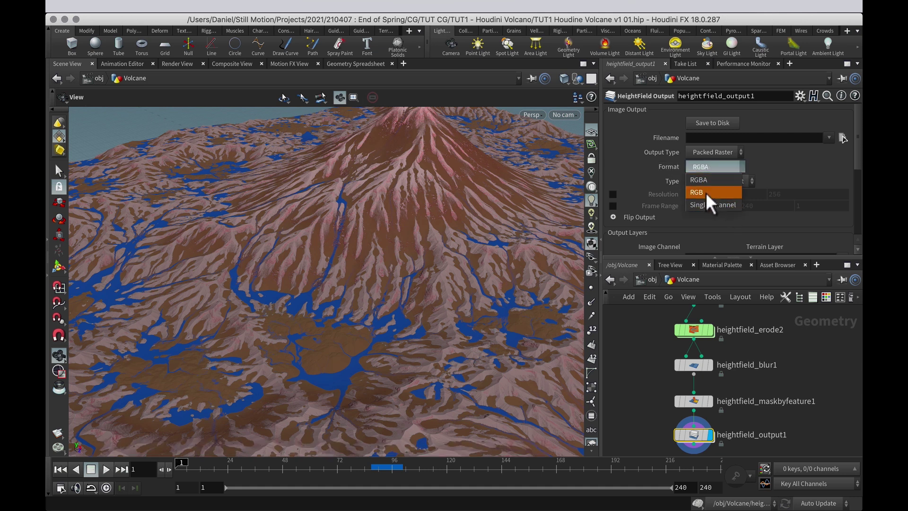
pyautogui.click(705, 191)
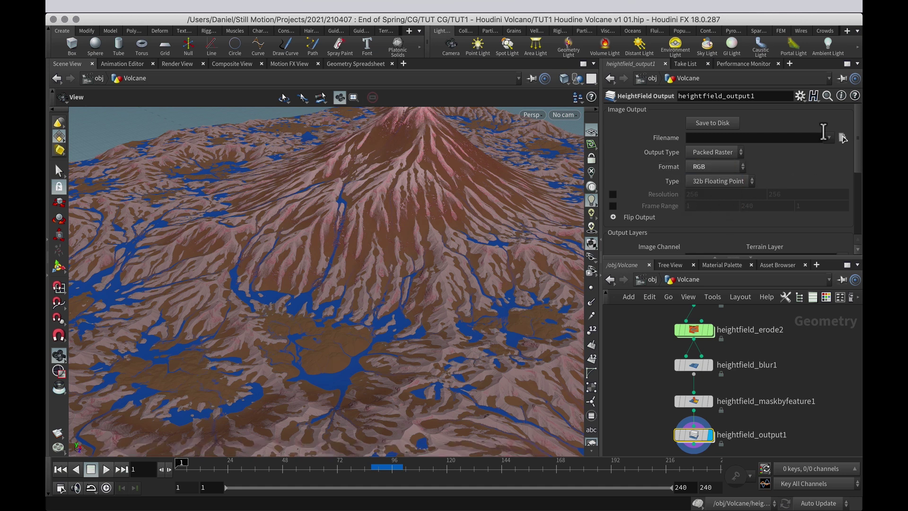
pyautogui.click(613, 194)
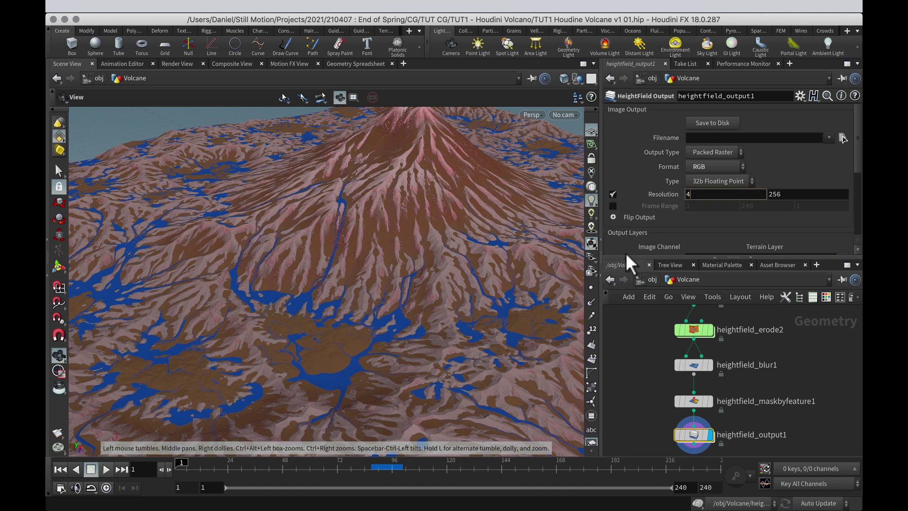
pyautogui.write('4')
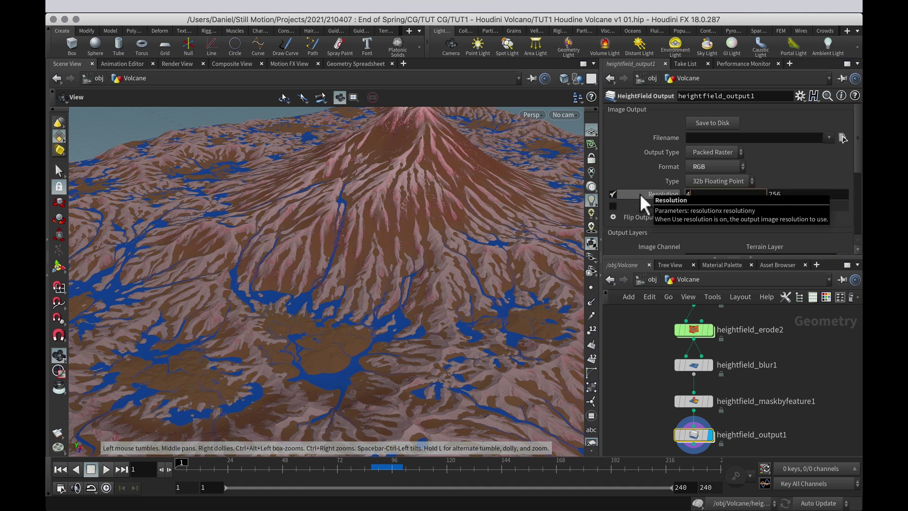
pyautogui.write('096')
pyautogui.press('Tab')
pyautogui.write('4096')
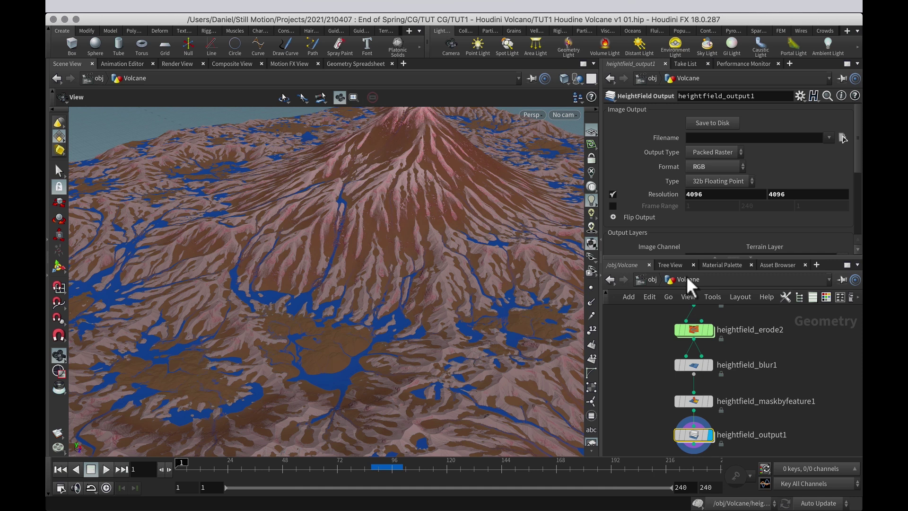
# - Assign the height layer to the Red channel and the mask layer to the Green channel in the output layers
pyautogui.scroll(-5, 854, 191)
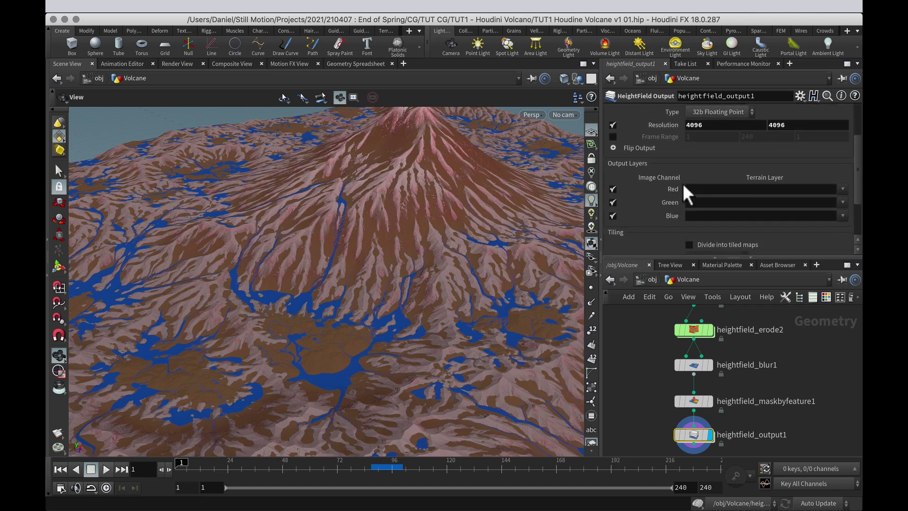
pyautogui.click(842, 189)
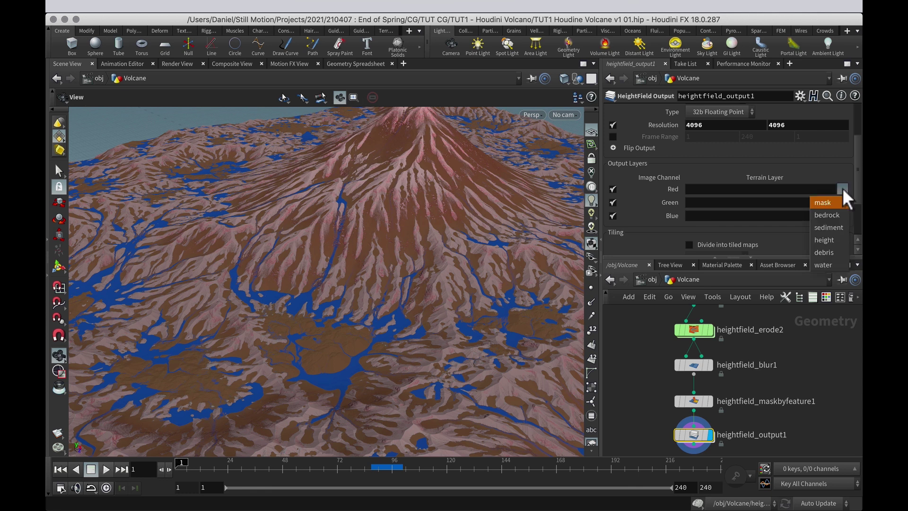
pyautogui.click(825, 241)
pyautogui.click(841, 210)
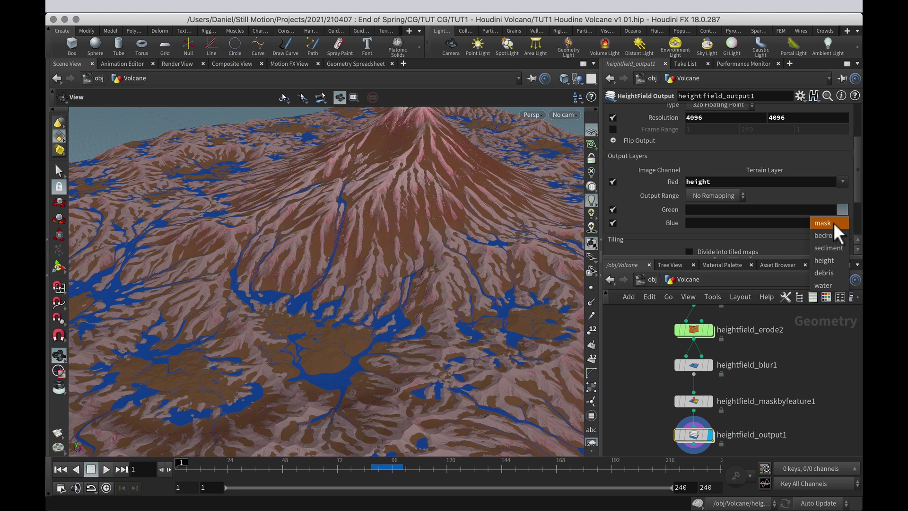
pyautogui.click(833, 222)
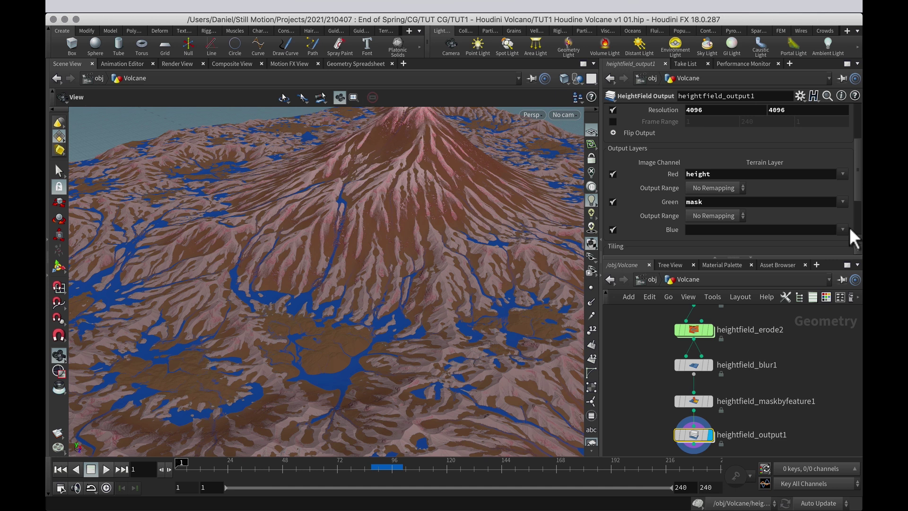
pyautogui.press('super+z')
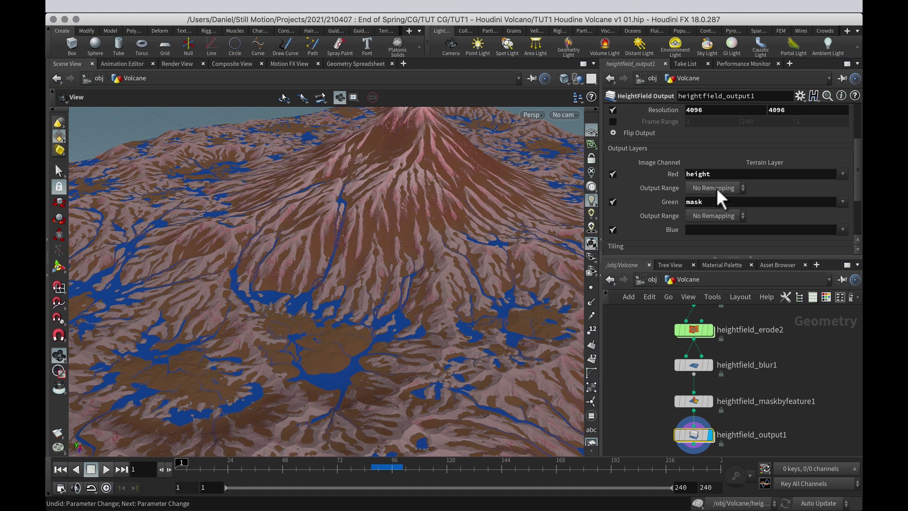
# - Set the Red channel's Output Range to Manual Remap with a From Range maximum of 3800
pyautogui.click(717, 187)
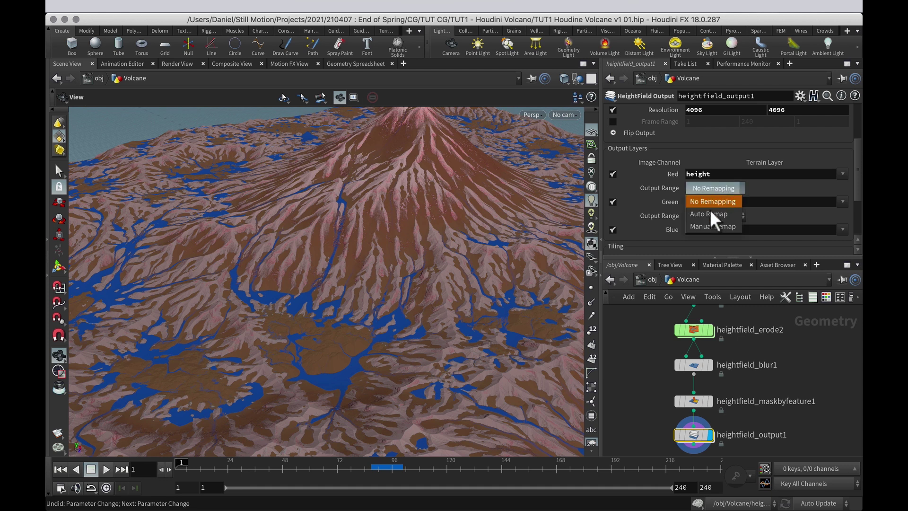
pyautogui.click(703, 225)
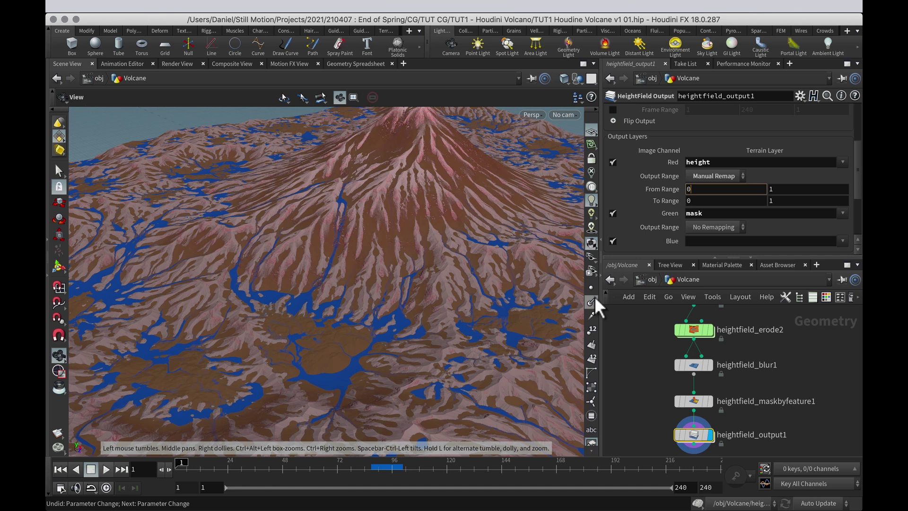
pyautogui.press('Tab')
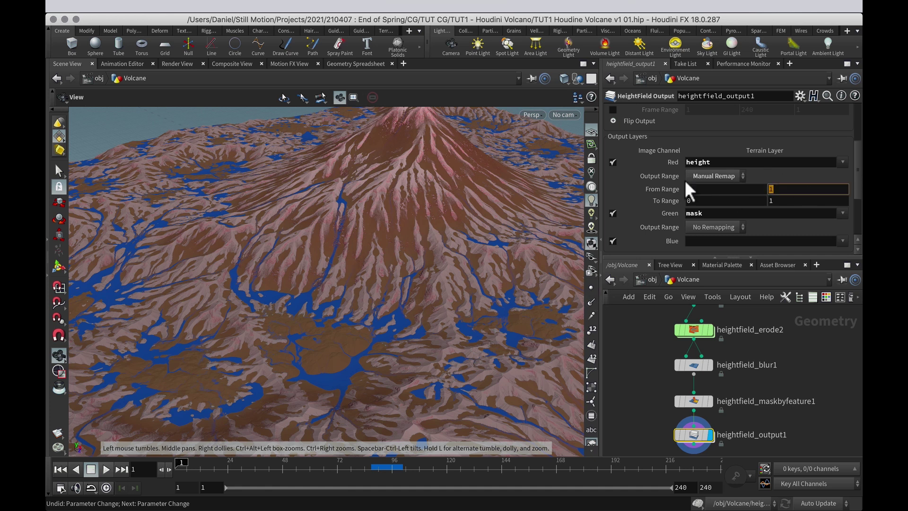
pyautogui.write('380')
pyautogui.press('BackSpace')
pyautogui.write('00')
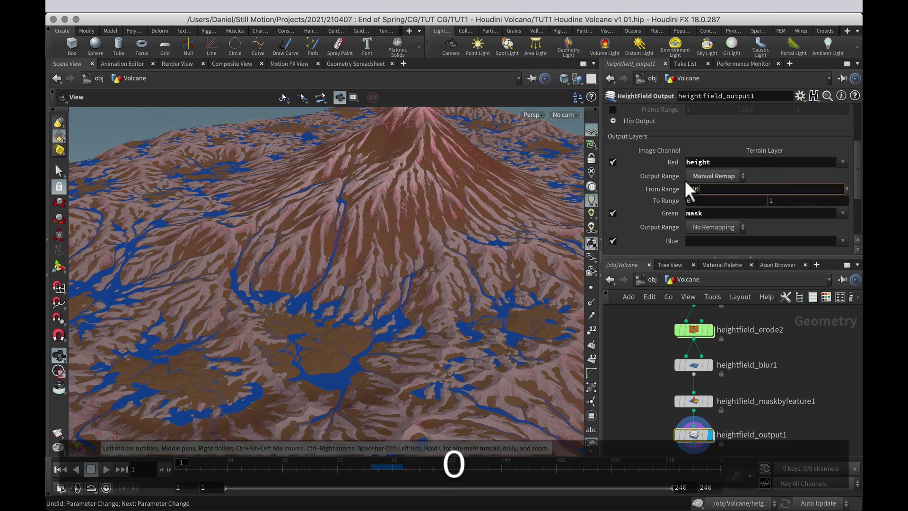
pyautogui.press('Return')
# - Set the Red channel's Output Range to Auto Remap
pyautogui.click(716, 175)
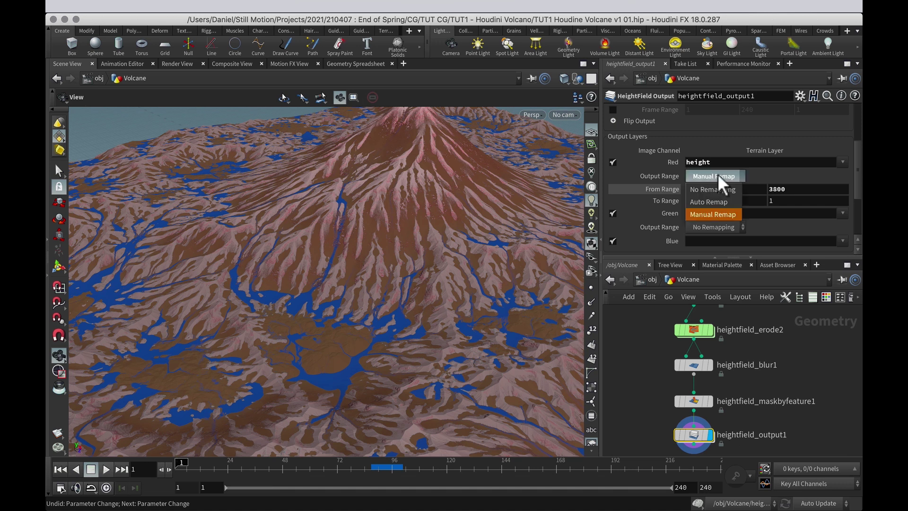
pyautogui.click(706, 201)
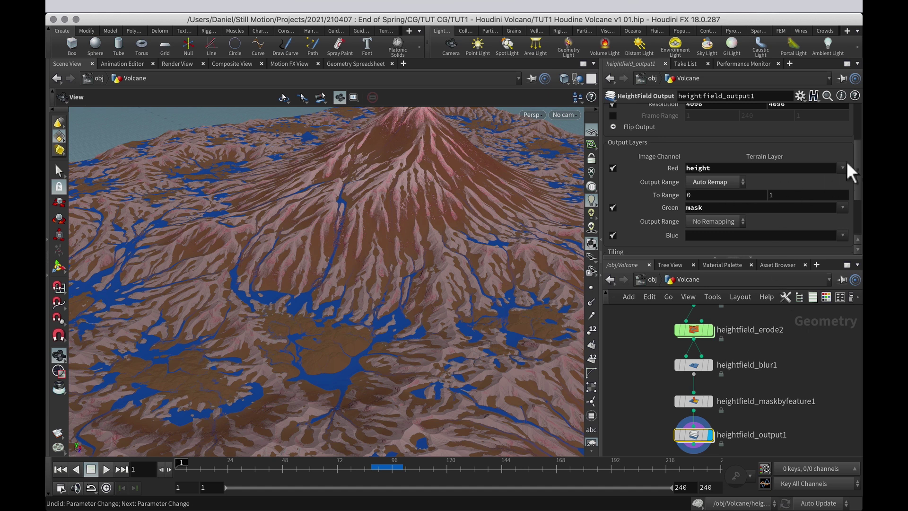
# - Name the output image file TUT1 Houdine Volcane v1 01 MAIN.exr in the OUTPUT folder
pyautogui.scroll(4, 853, 182)
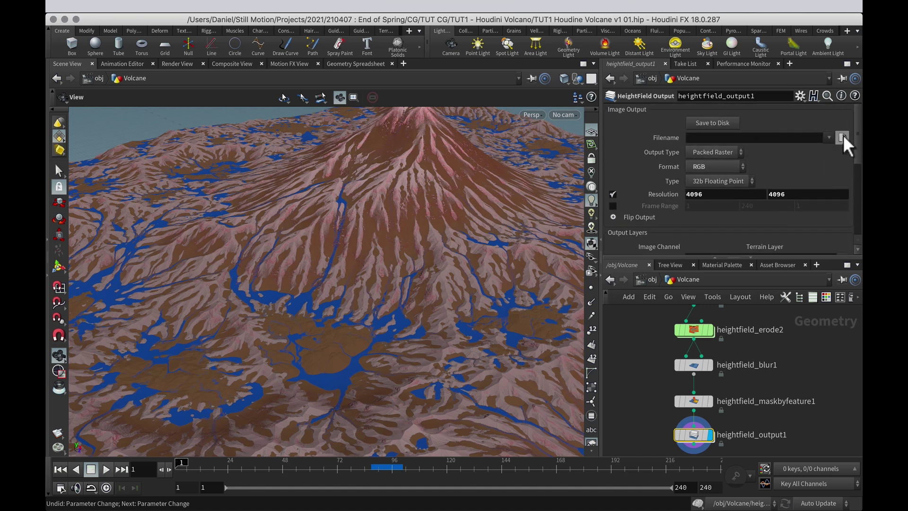
pyautogui.click(842, 137)
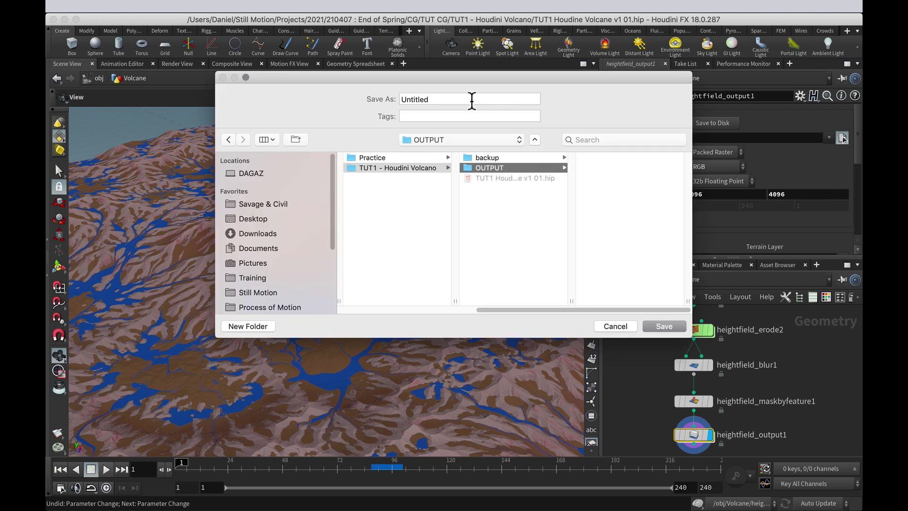
pyautogui.click(447, 99)
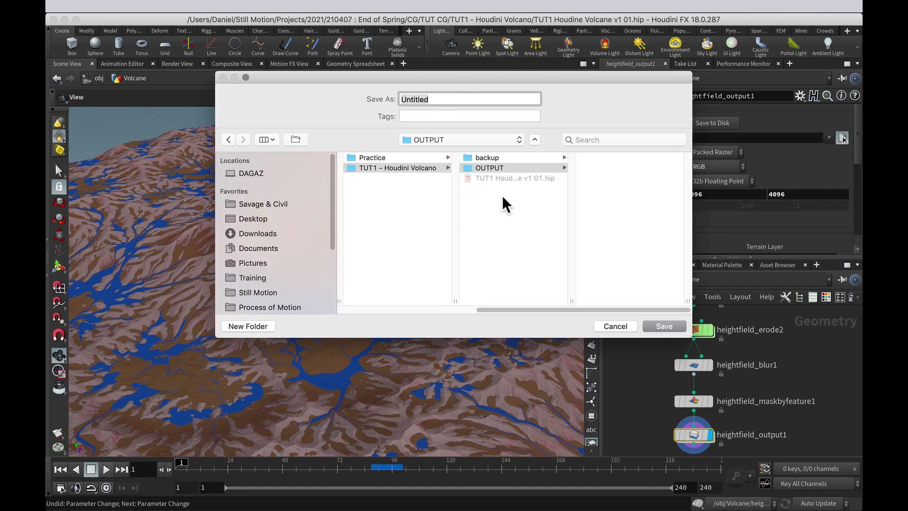
pyautogui.click(527, 177)
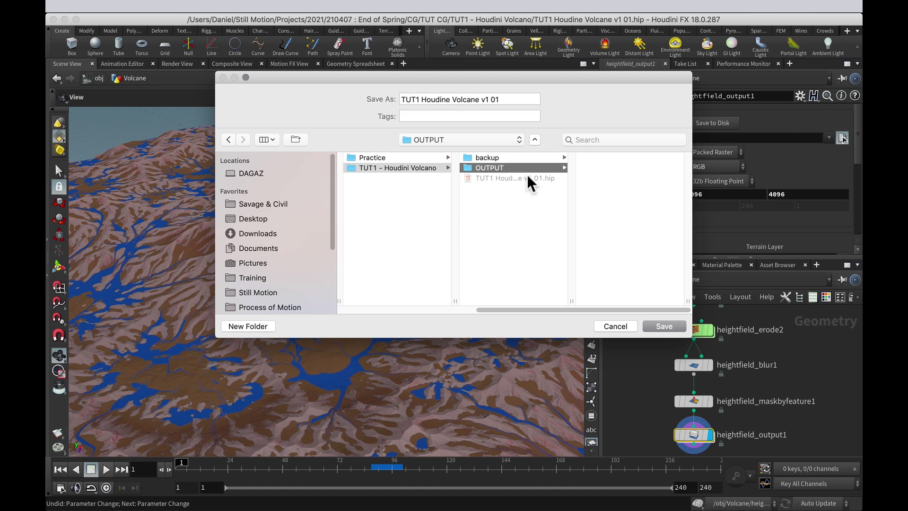
pyautogui.click(506, 99)
pyautogui.write('MAIN')
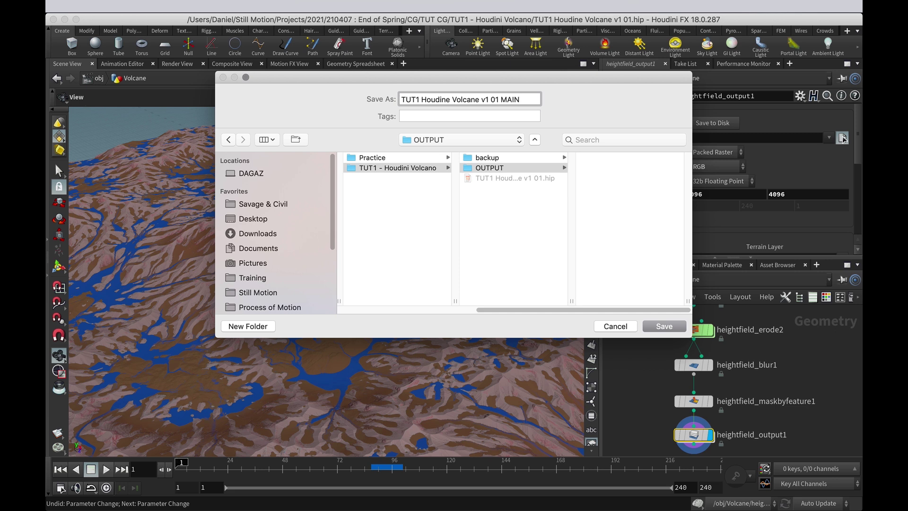
pyautogui.write('.exr')
pyautogui.press('BackSpace')
pyautogui.press('BackSpace')
pyautogui.press('BackSpace')
pyautogui.write('tiff')
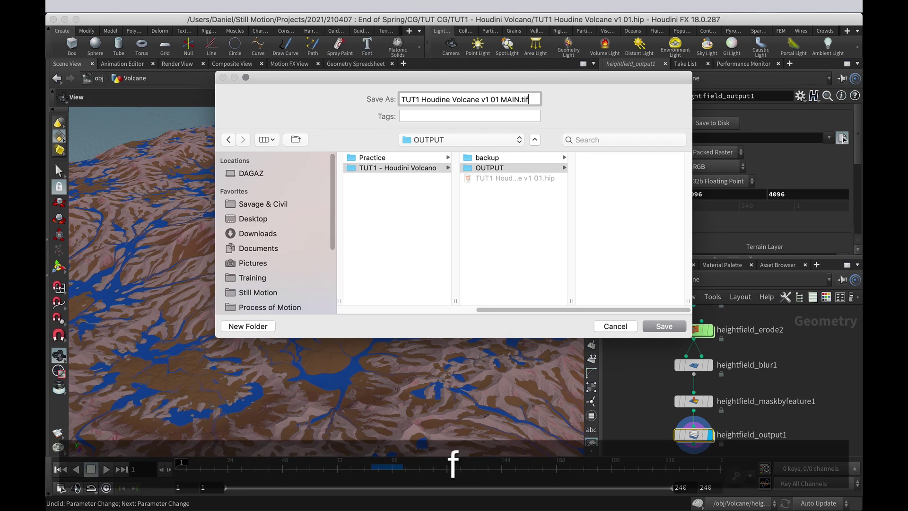
pyautogui.press('BackSpace')
pyautogui.press('BackSpace')
pyautogui.press('BackSpace')
pyautogui.press('BackSpace')
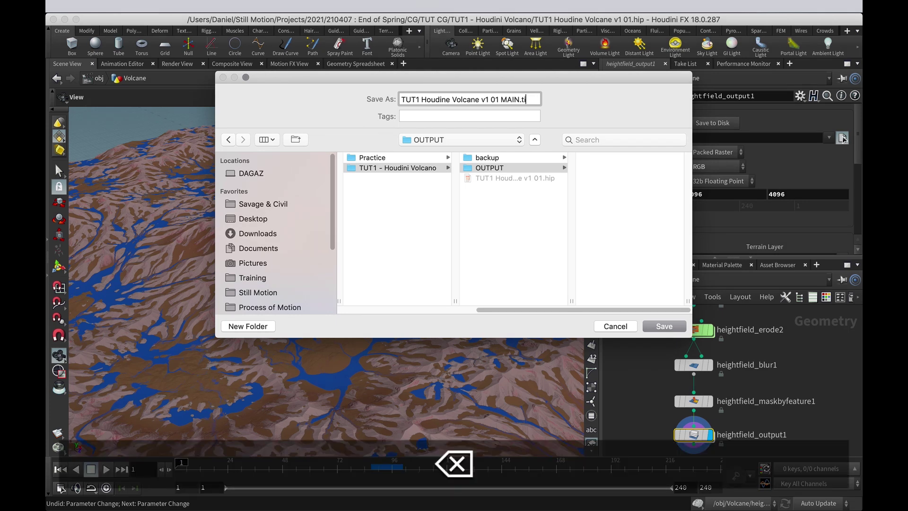
pyautogui.write('exr')
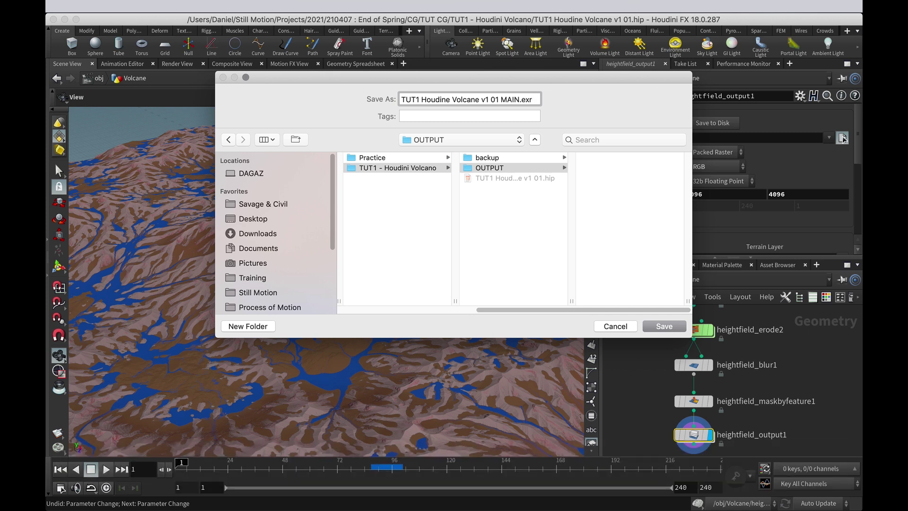
# - Save the heightfield image to disk under the chosen filename and save the scene file
pyautogui.press('Return')
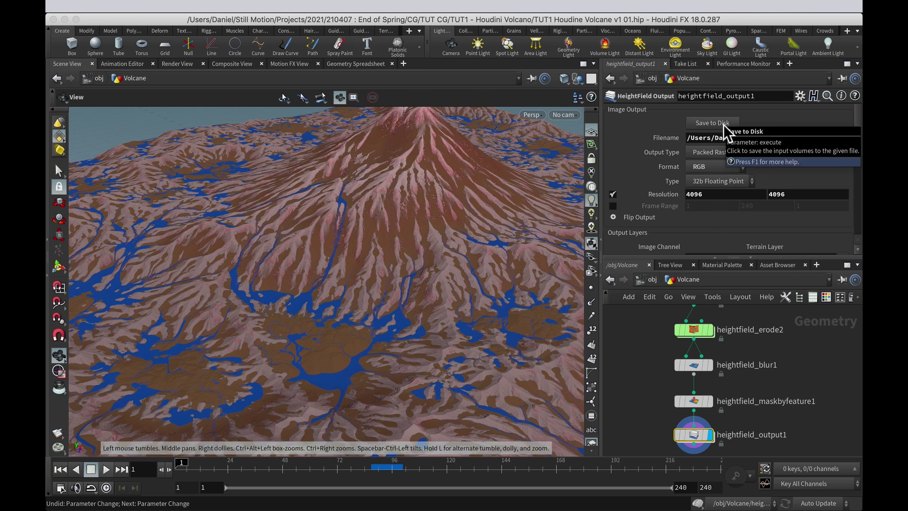
pyautogui.click(708, 123)
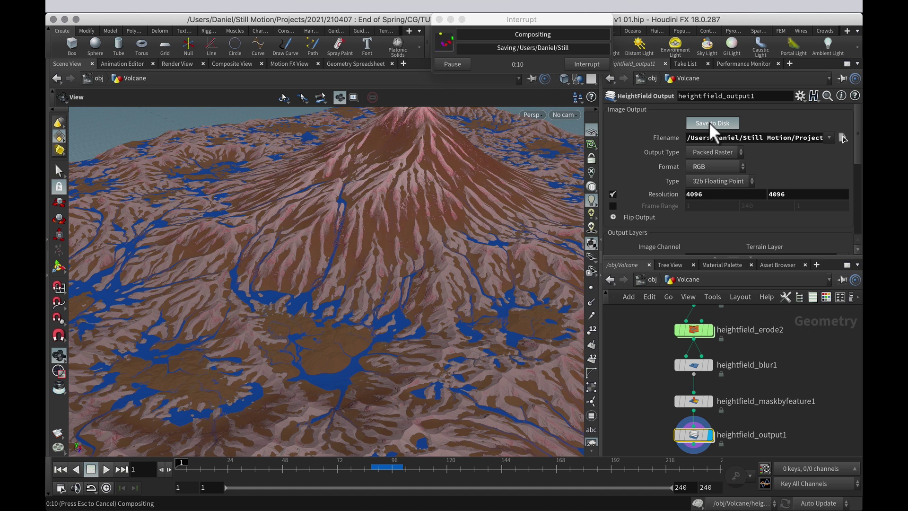
pyautogui.press('super+s')
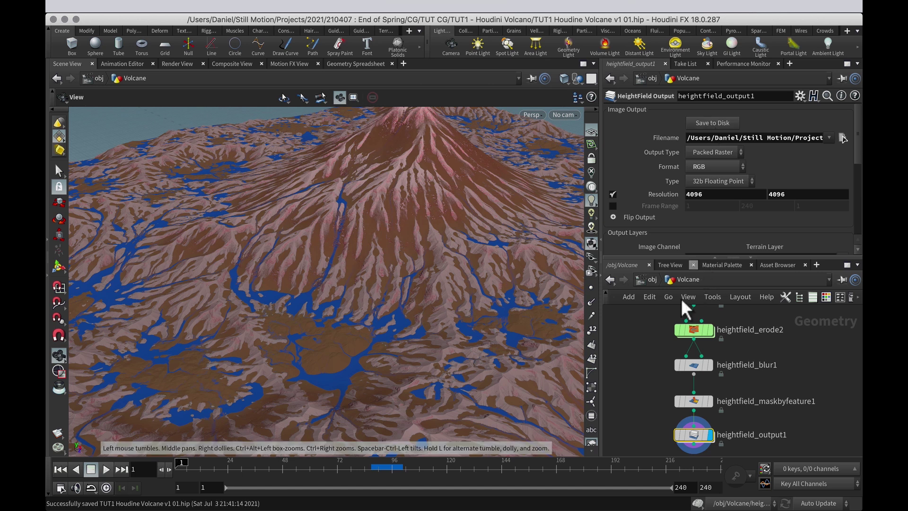
# - Move heightfield_output1 to the left of the node chain and rename it MAIN
pyautogui.moveTo(696, 435); pyautogui.dragTo(643, 433)
pyautogui.doubleClick(671, 435)
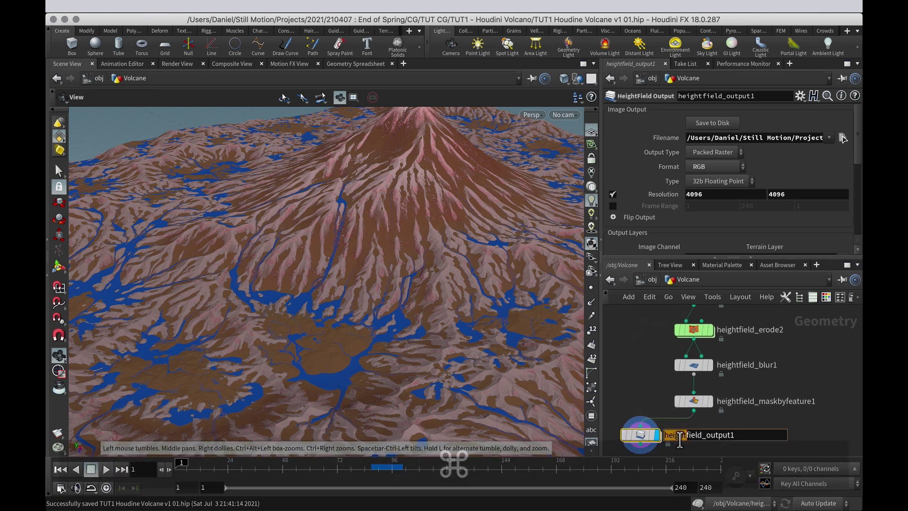
pyautogui.write('MAIN')
pyautogui.press('Return')
# - Duplicate the MAIN output node beside the original, keeping its input connection, and rename the copy EROS
pyautogui.keyDown('alt'); pyautogui.moveTo(641, 436); pyautogui.dragTo(722, 436); pyautogui.keyUp('alt')
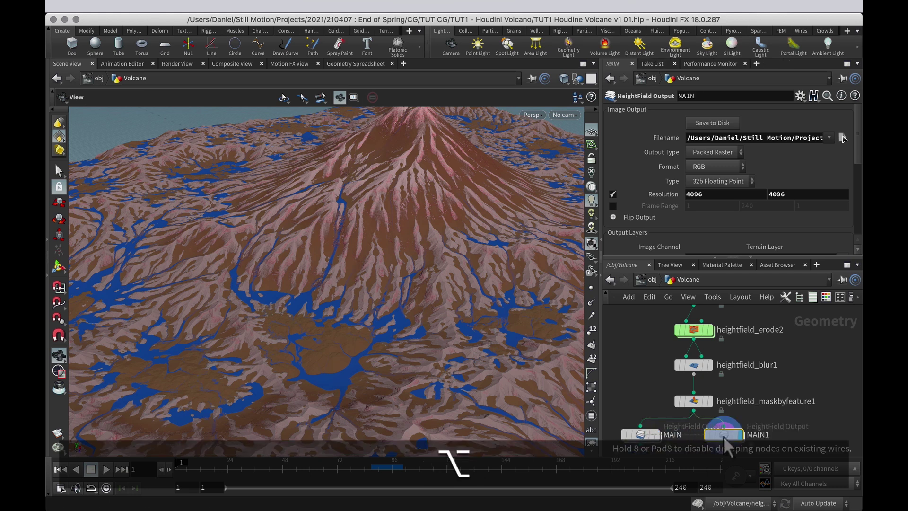
pyautogui.doubleClick(763, 435)
pyautogui.write('EROS')
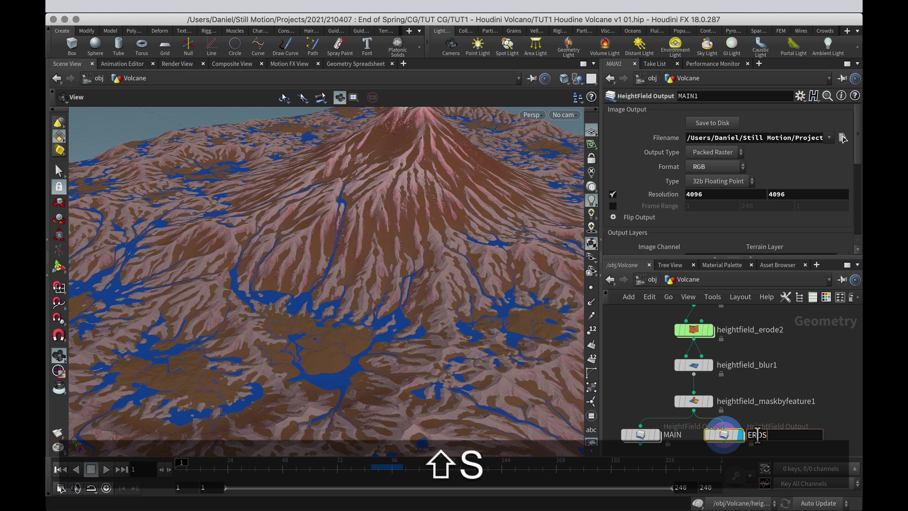
pyautogui.press('Return')
# - Set the EROS node's output layers to sediment in red, debris in green and water in blue, with no remapping on red
pyautogui.moveTo(858, 141); pyautogui.dragTo(858, 187)
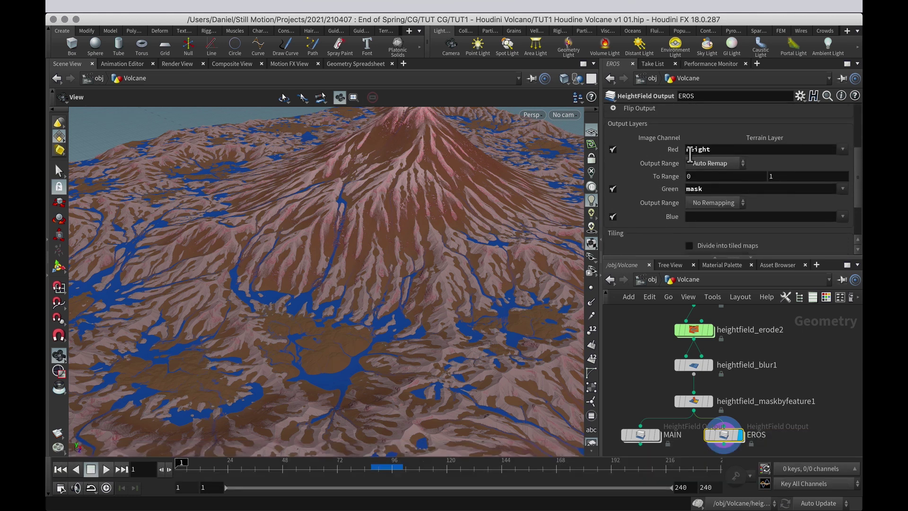
pyautogui.click(842, 150)
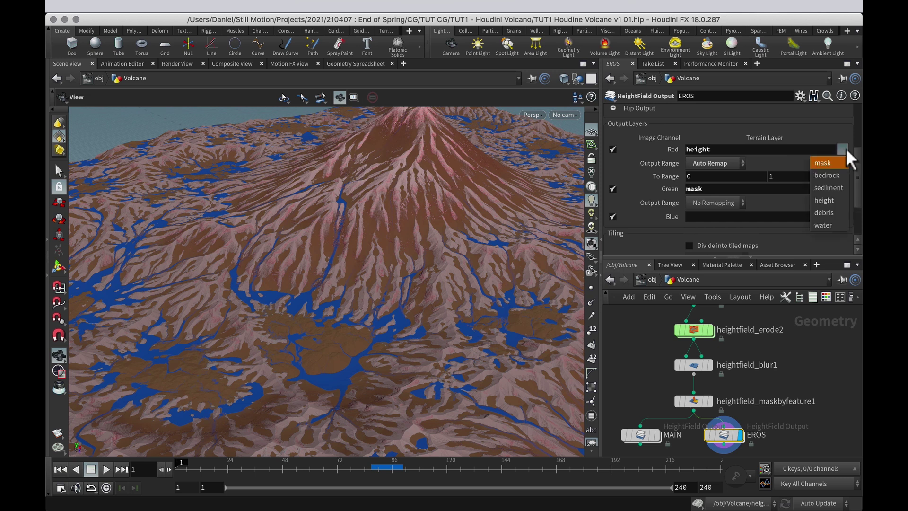
pyautogui.click(840, 187)
pyautogui.click(841, 189)
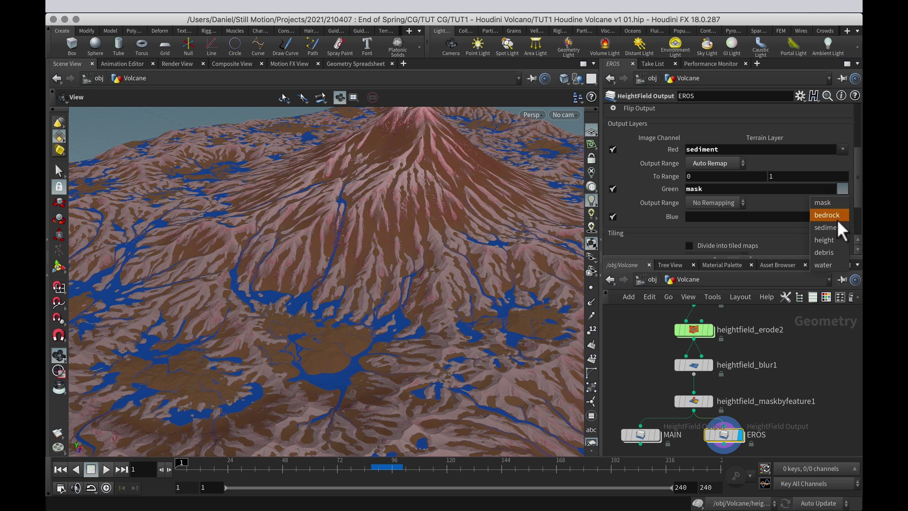
pyautogui.click(825, 253)
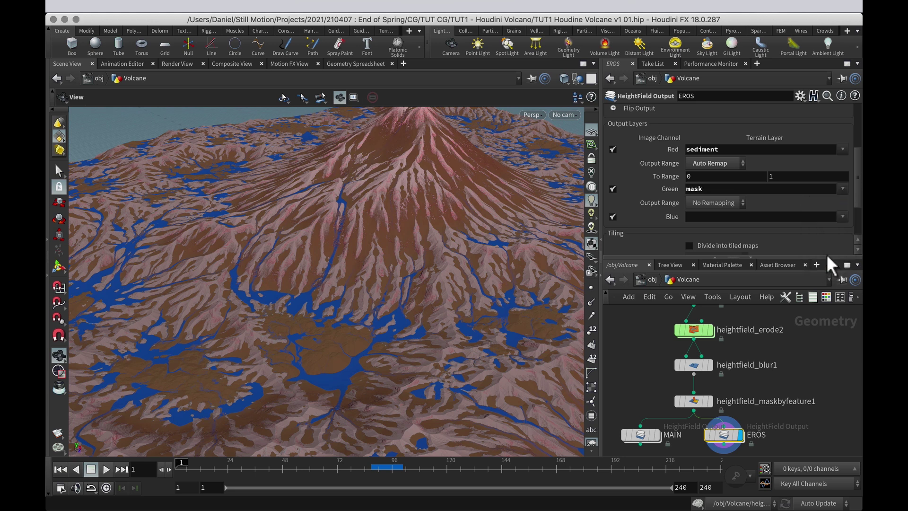
pyautogui.click(843, 216)
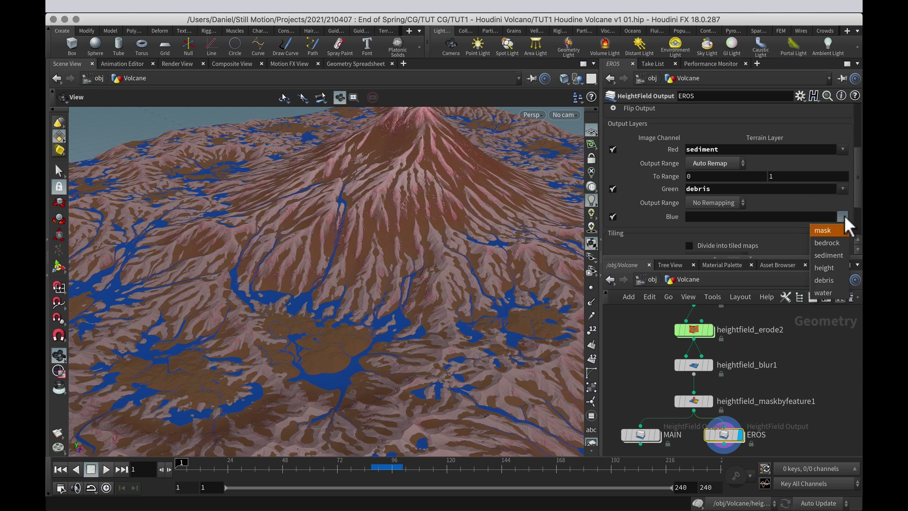
pyautogui.click(834, 291)
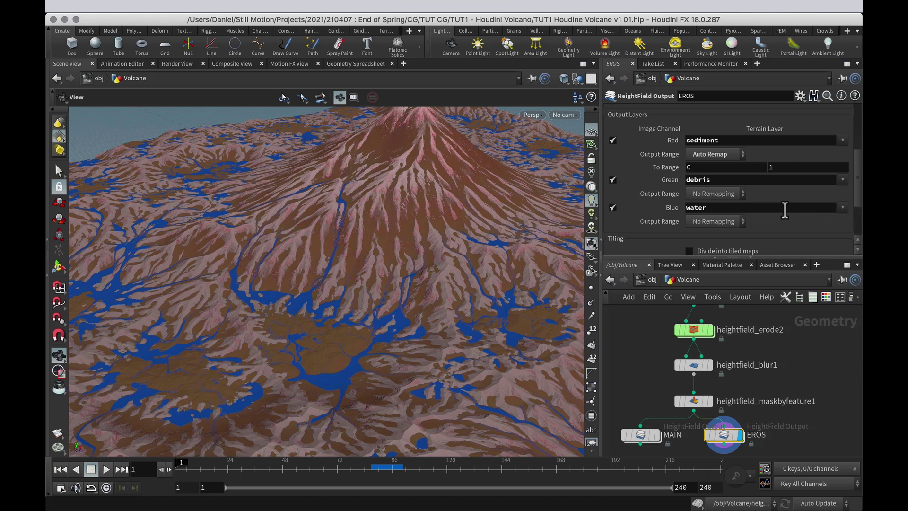
pyautogui.click(731, 152)
pyautogui.click(722, 166)
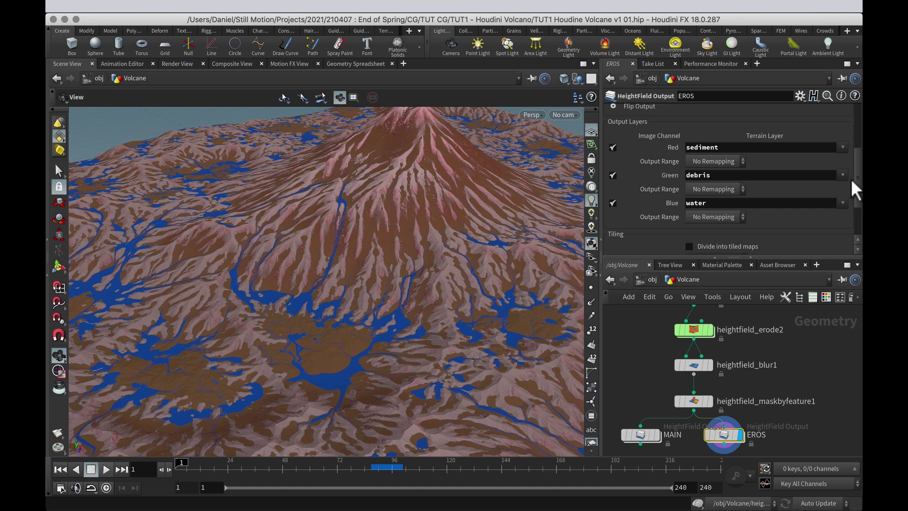
# - Name the EROS output image TUT1 Houdine Volcane v1 01 EROS.exr in the OUTPUT folder and save it to disk
pyautogui.scroll(5, 851, 179)
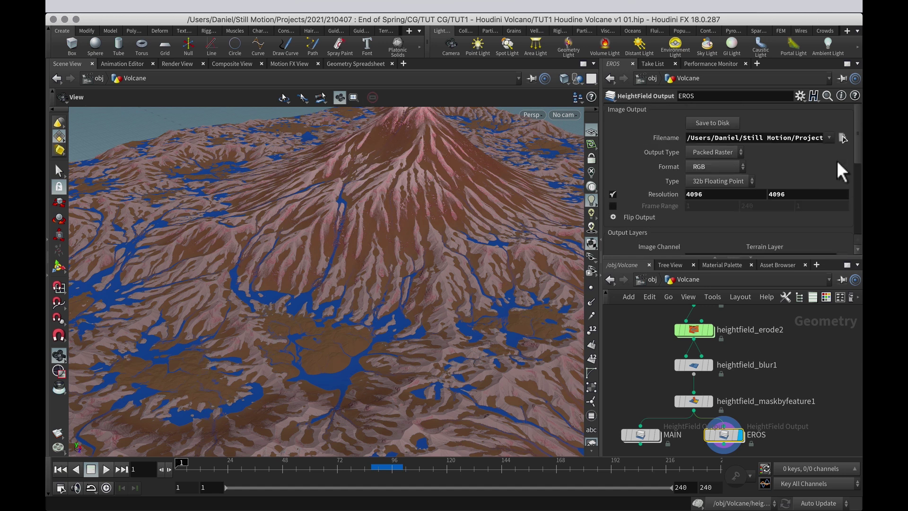
pyautogui.click(843, 138)
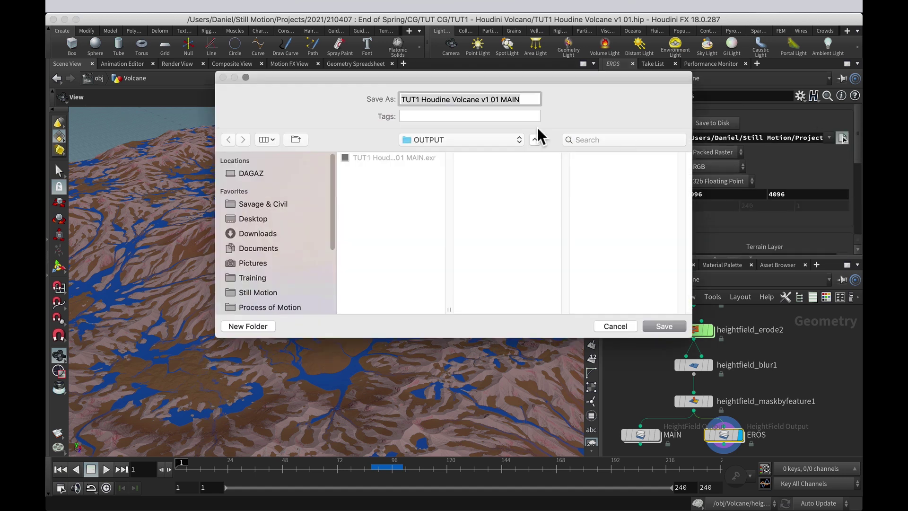
pyautogui.doubleClick(512, 100)
pyautogui.write('EROS')
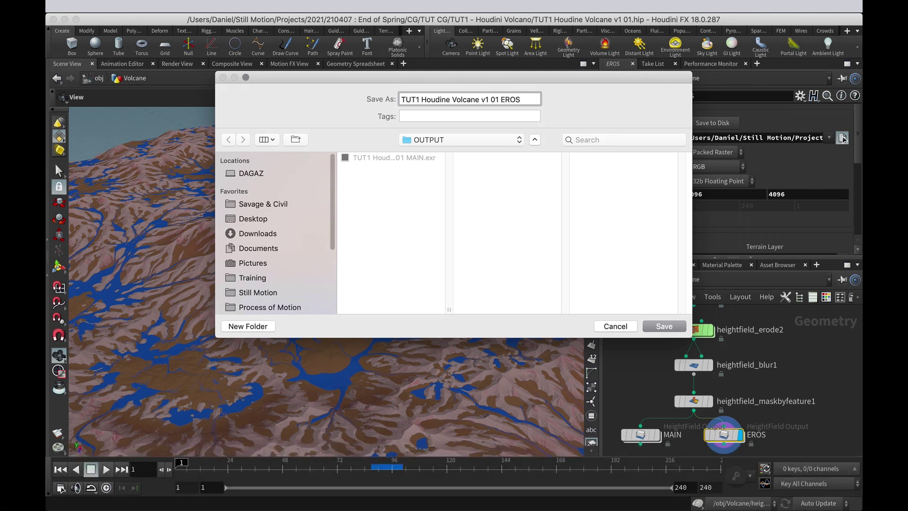
pyautogui.write('.exr')
pyautogui.press('Return')
pyautogui.click(714, 122)
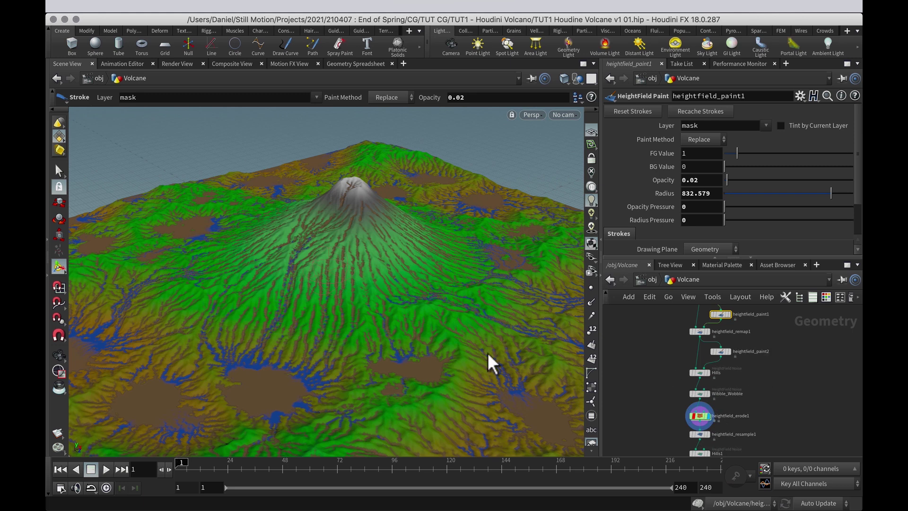
# - Display heightfield_remap1 and paint extra mask strokes on the volcano's near-left flank with heightfield_paint1
pyautogui.press('super+z')
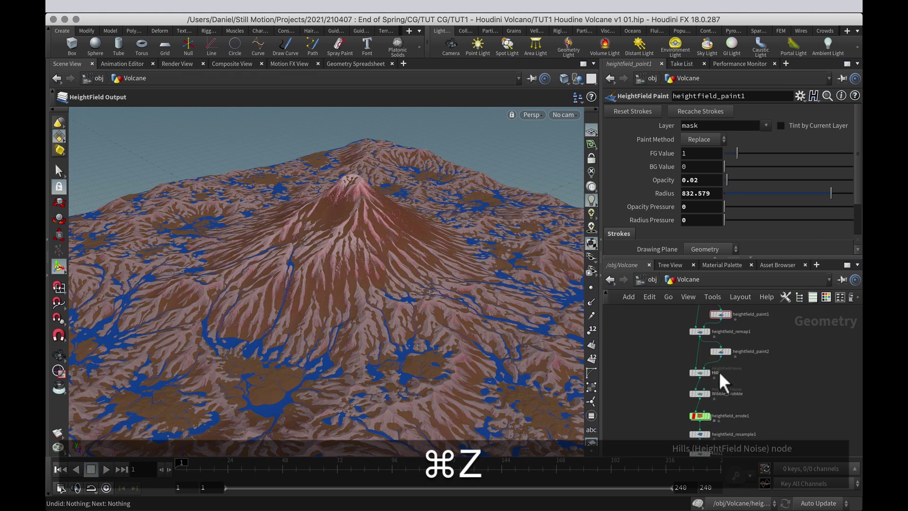
pyautogui.moveTo(776, 429)
pyautogui.keyDown('alt'); pyautogui.mouseDown()
pyautogui.moveTo(782, 405)
pyautogui.moveTo(779, 442)
pyautogui.mouseUp(); pyautogui.keyUp('alt')
pyautogui.click(724, 393)
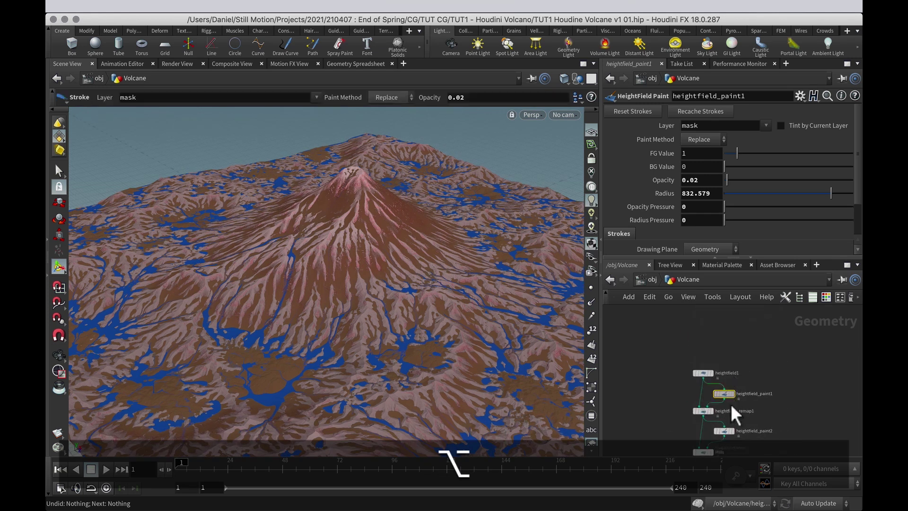
pyautogui.click(734, 393)
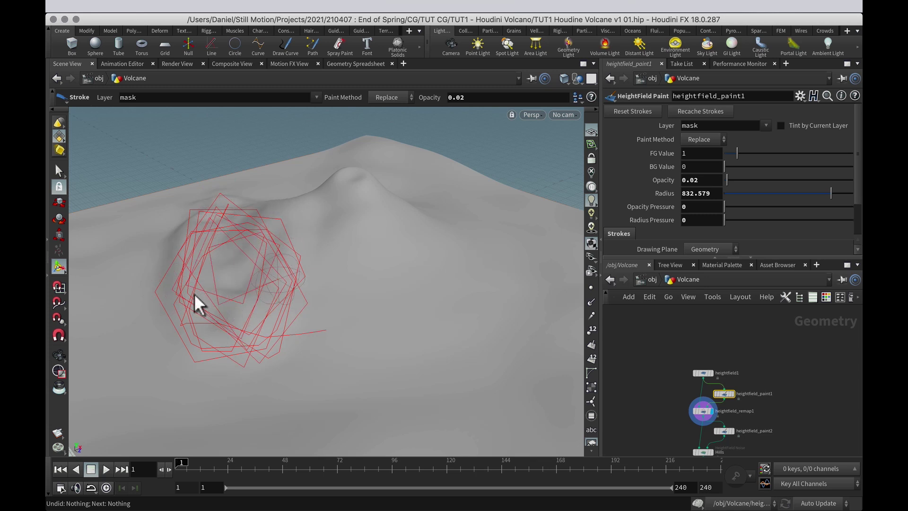
# - Display the Hills noise node and set its first Offset value to 10000
pyautogui.press('alt')
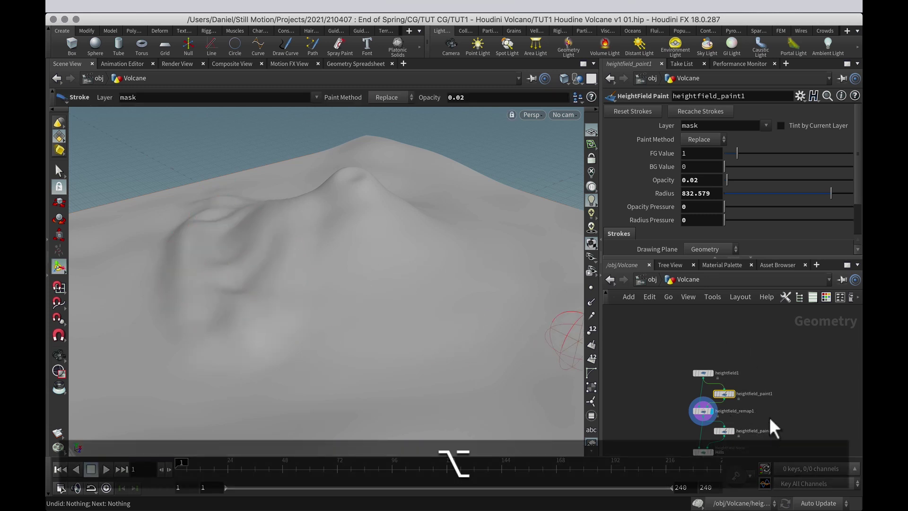
pyautogui.moveTo(774, 428); pyautogui.dragTo(755, 352, button='middle')
pyautogui.click(700, 384)
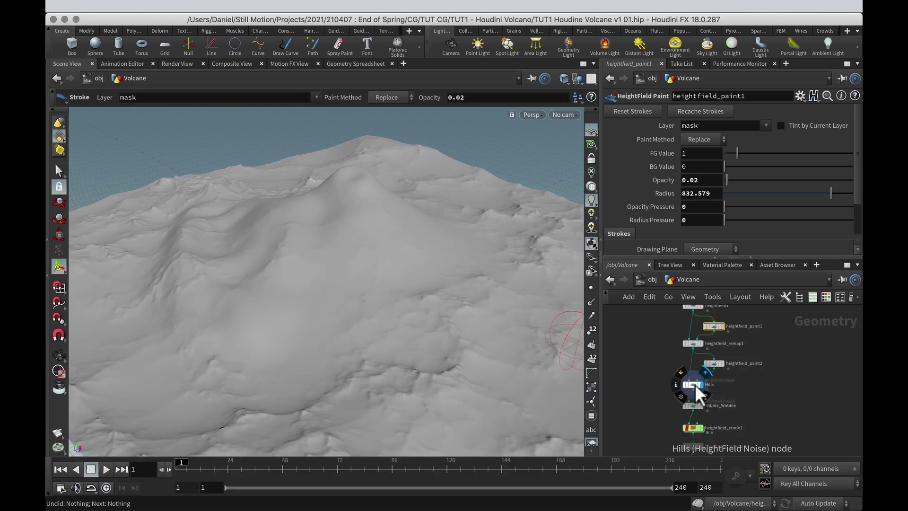
pyautogui.click(692, 384)
pyautogui.scroll(-5, 655, 154)
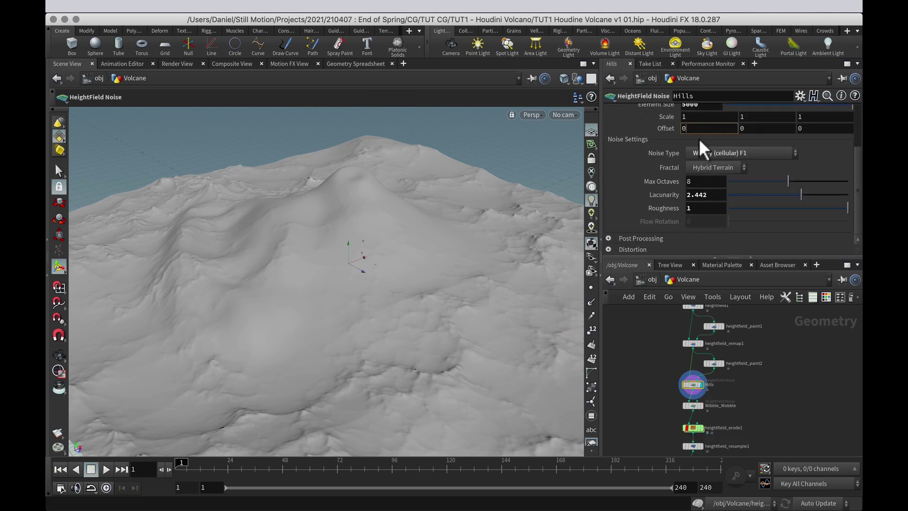
pyautogui.write('10000')
pyautogui.press('Return')
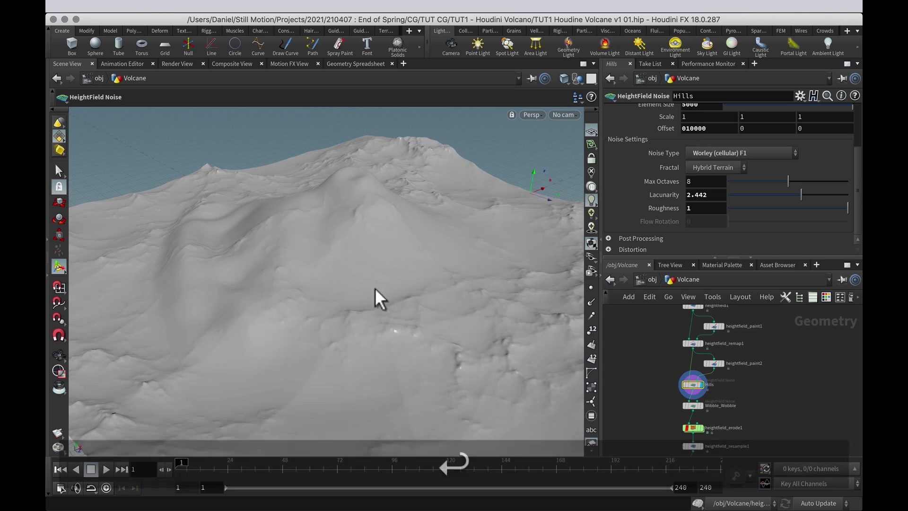
# - Display heightfield_erode1 and unlock it, discarding its locked changes so the erosion recalculates from the altered terrain
pyautogui.click(704, 428)
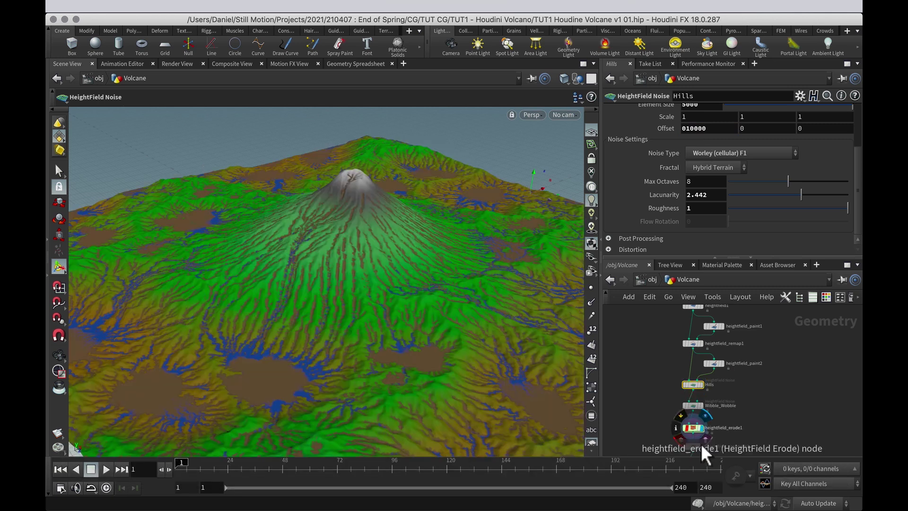
pyautogui.click(682, 440)
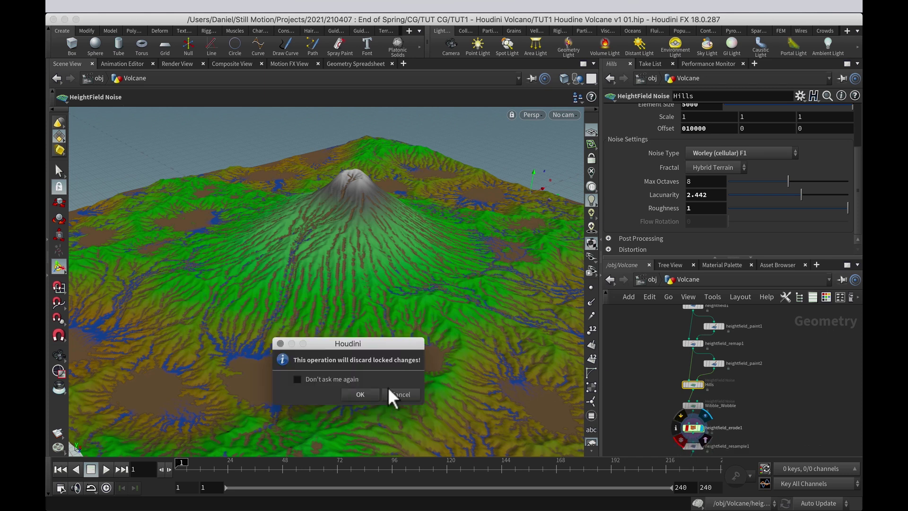
pyautogui.click(359, 394)
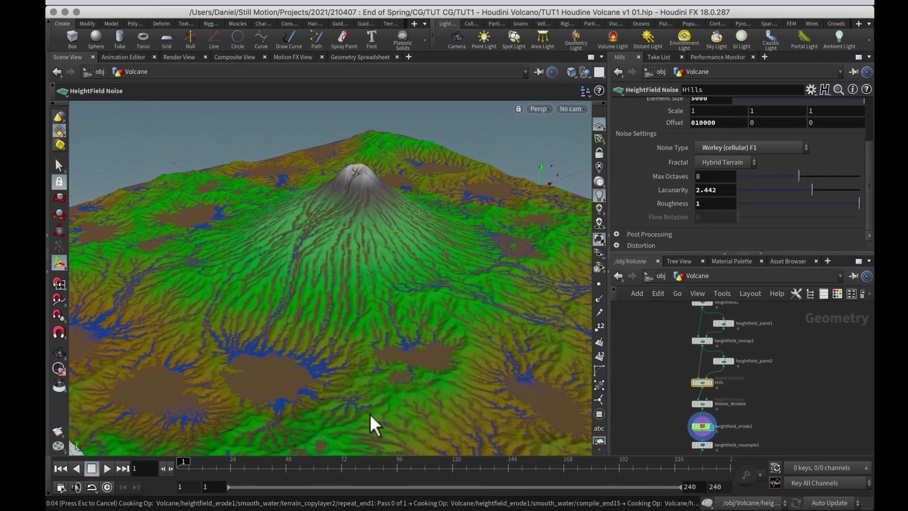